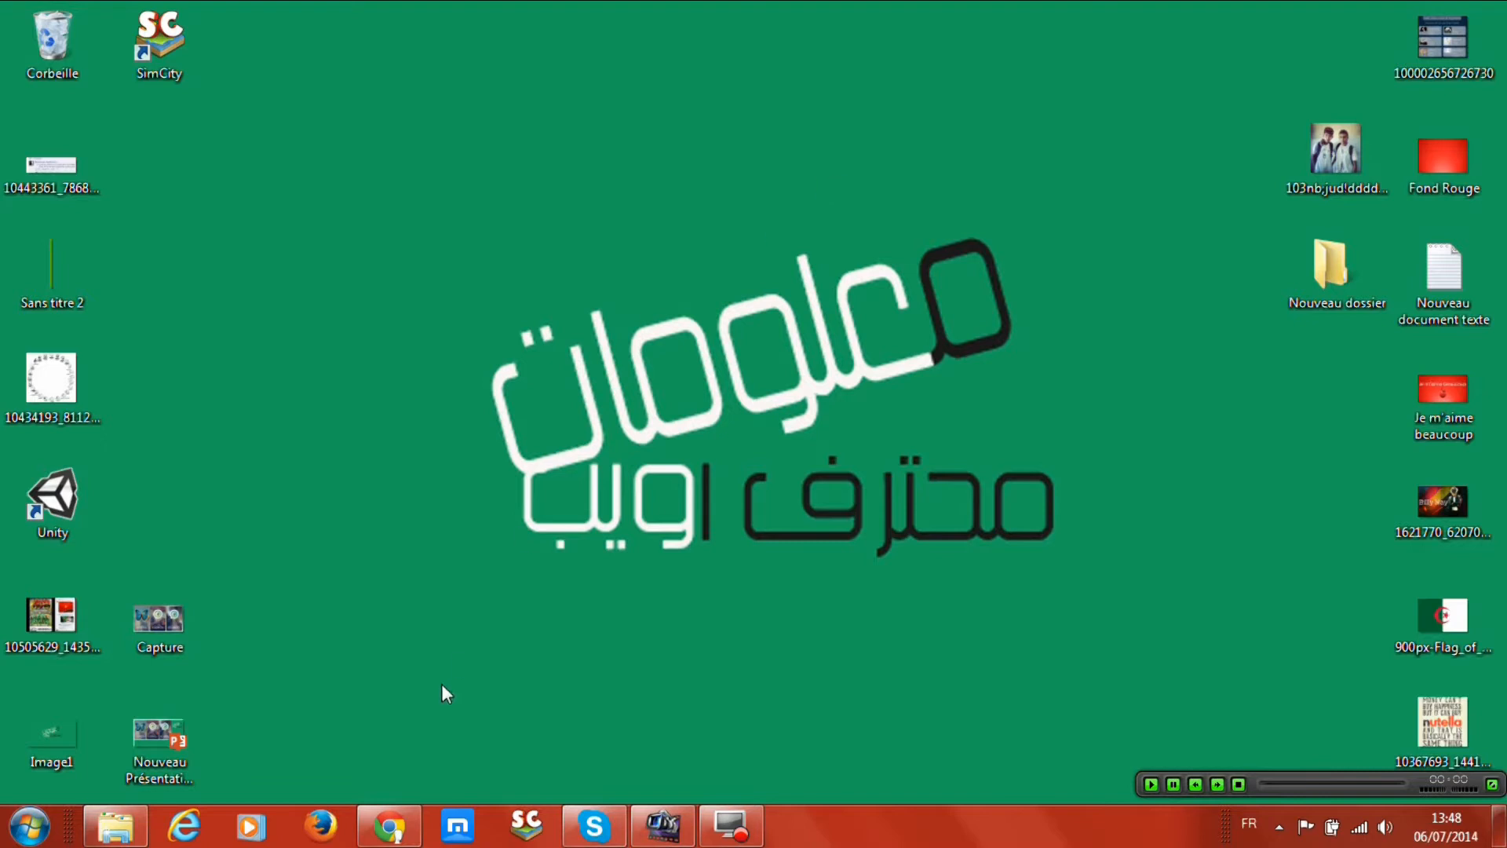
Switch to Chrome and open pixlr.com in a new browser tab.
left_click(389, 826)
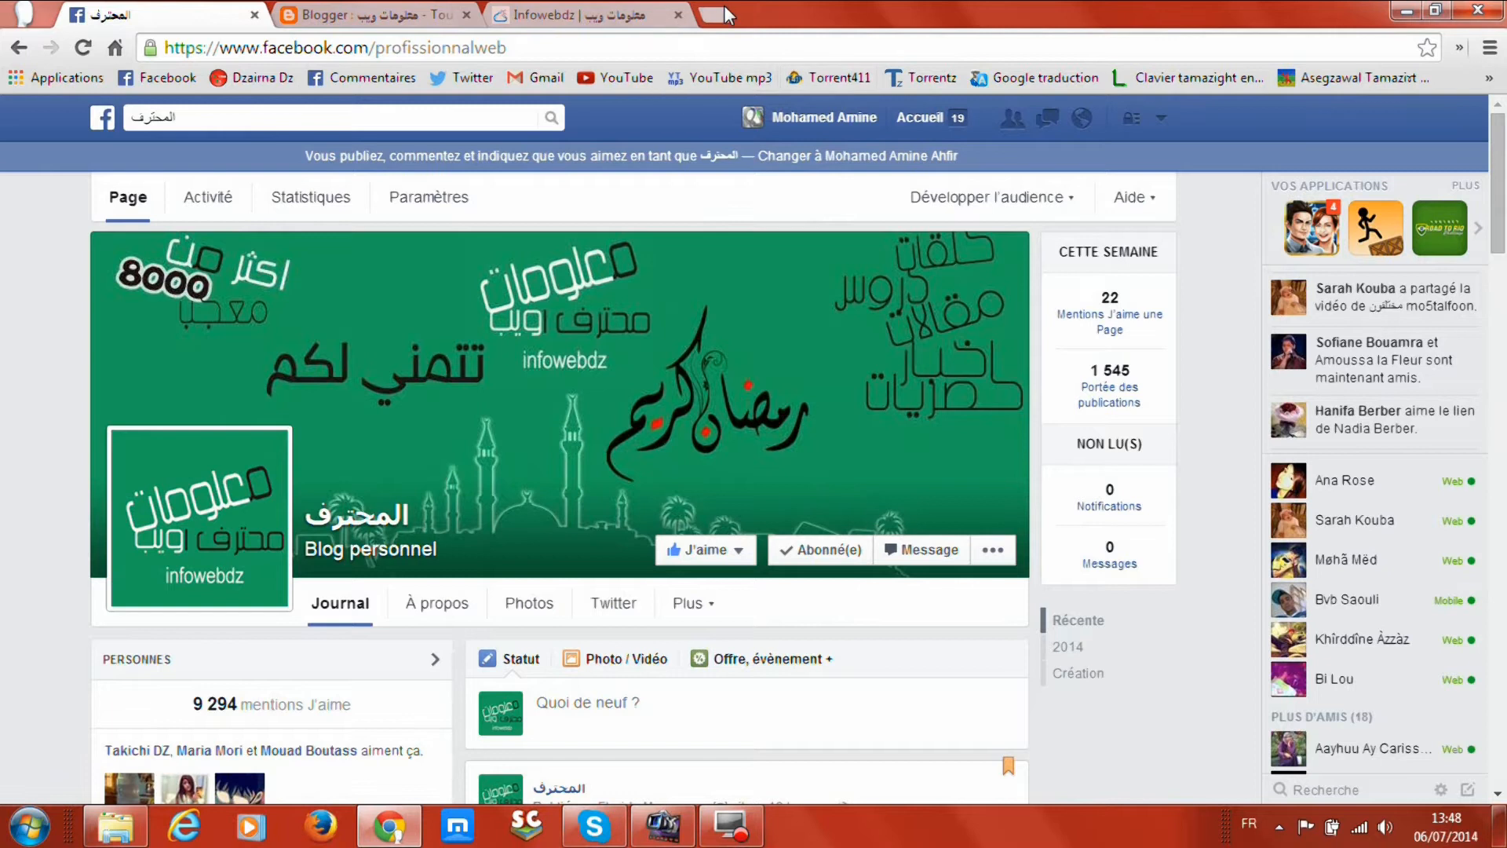
left_click(716, 16)
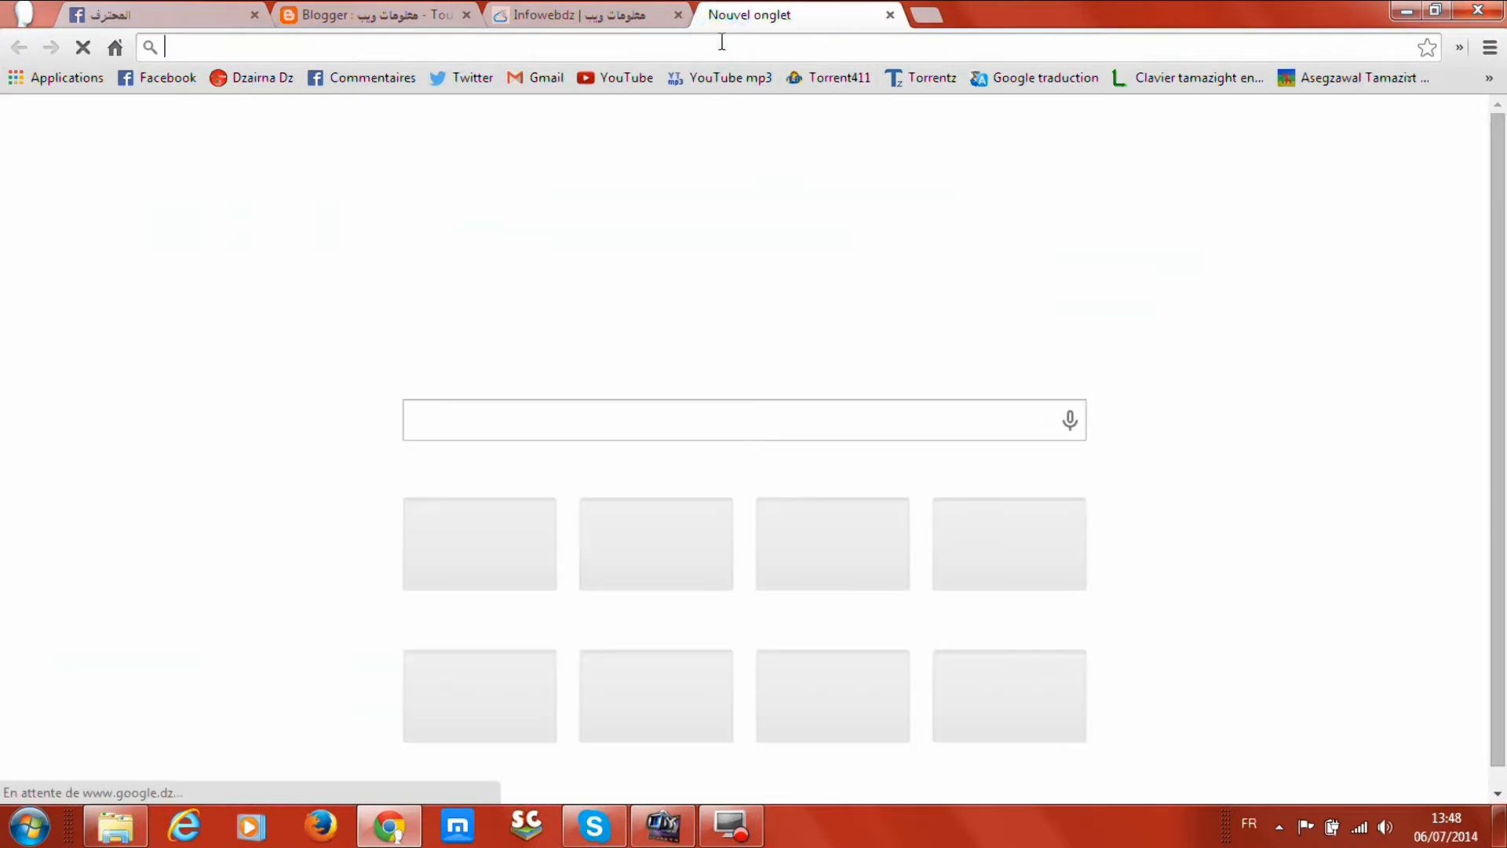
type("PIXLR")
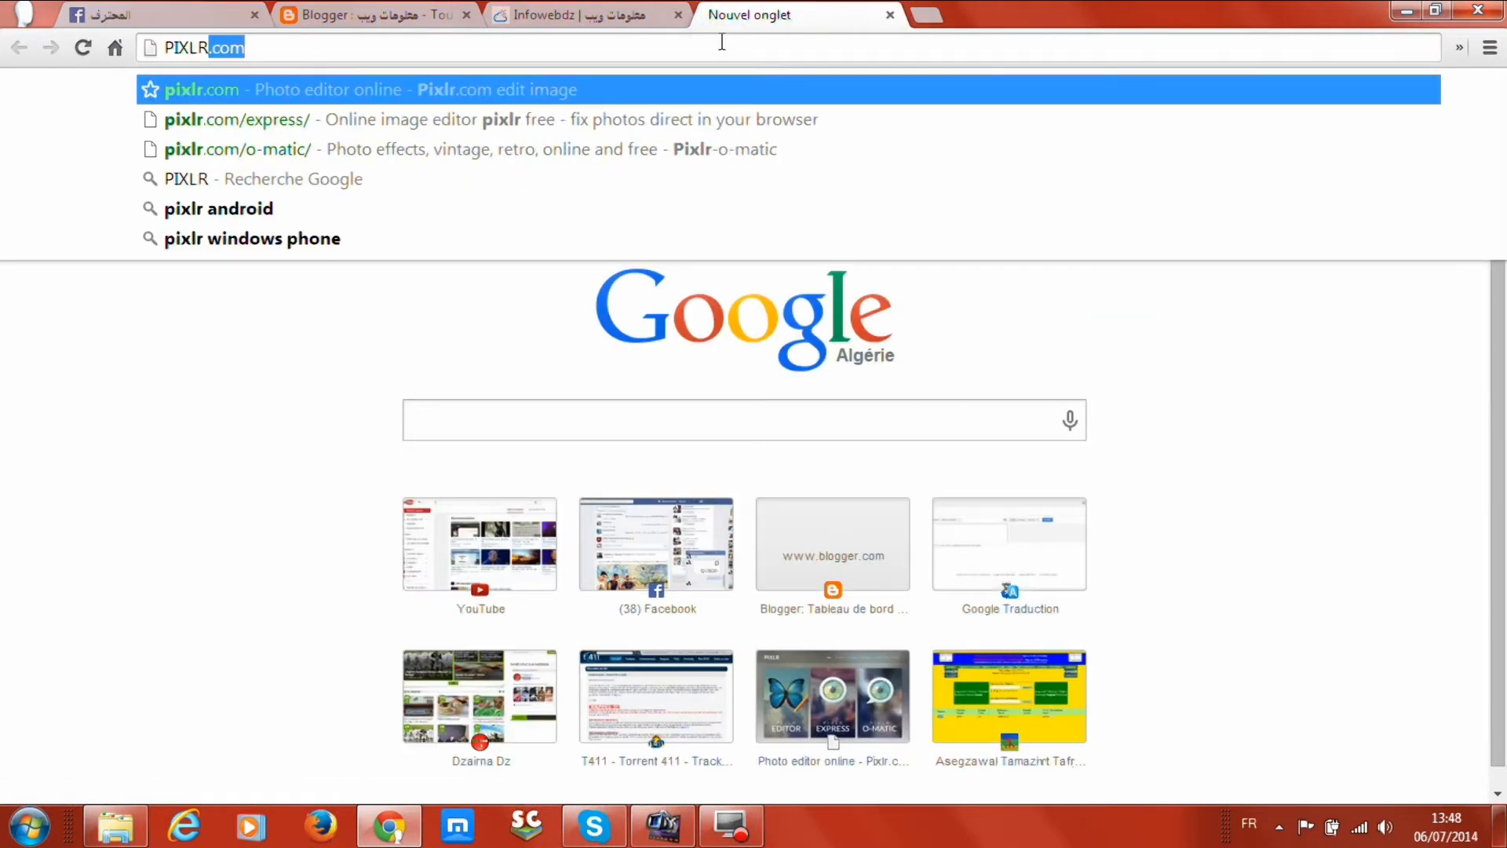
type(".COM")
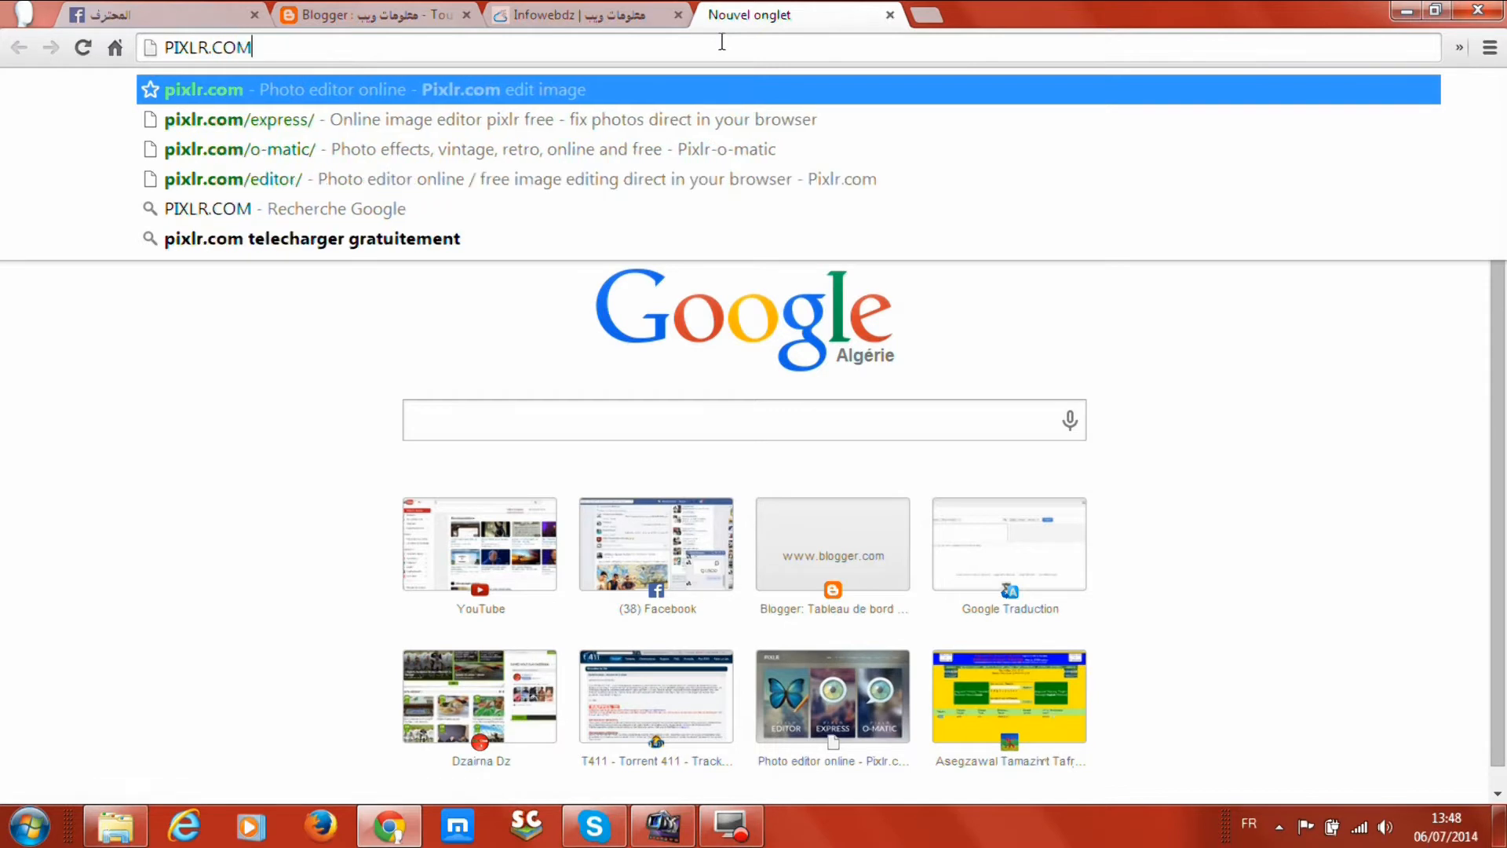
key("Return")
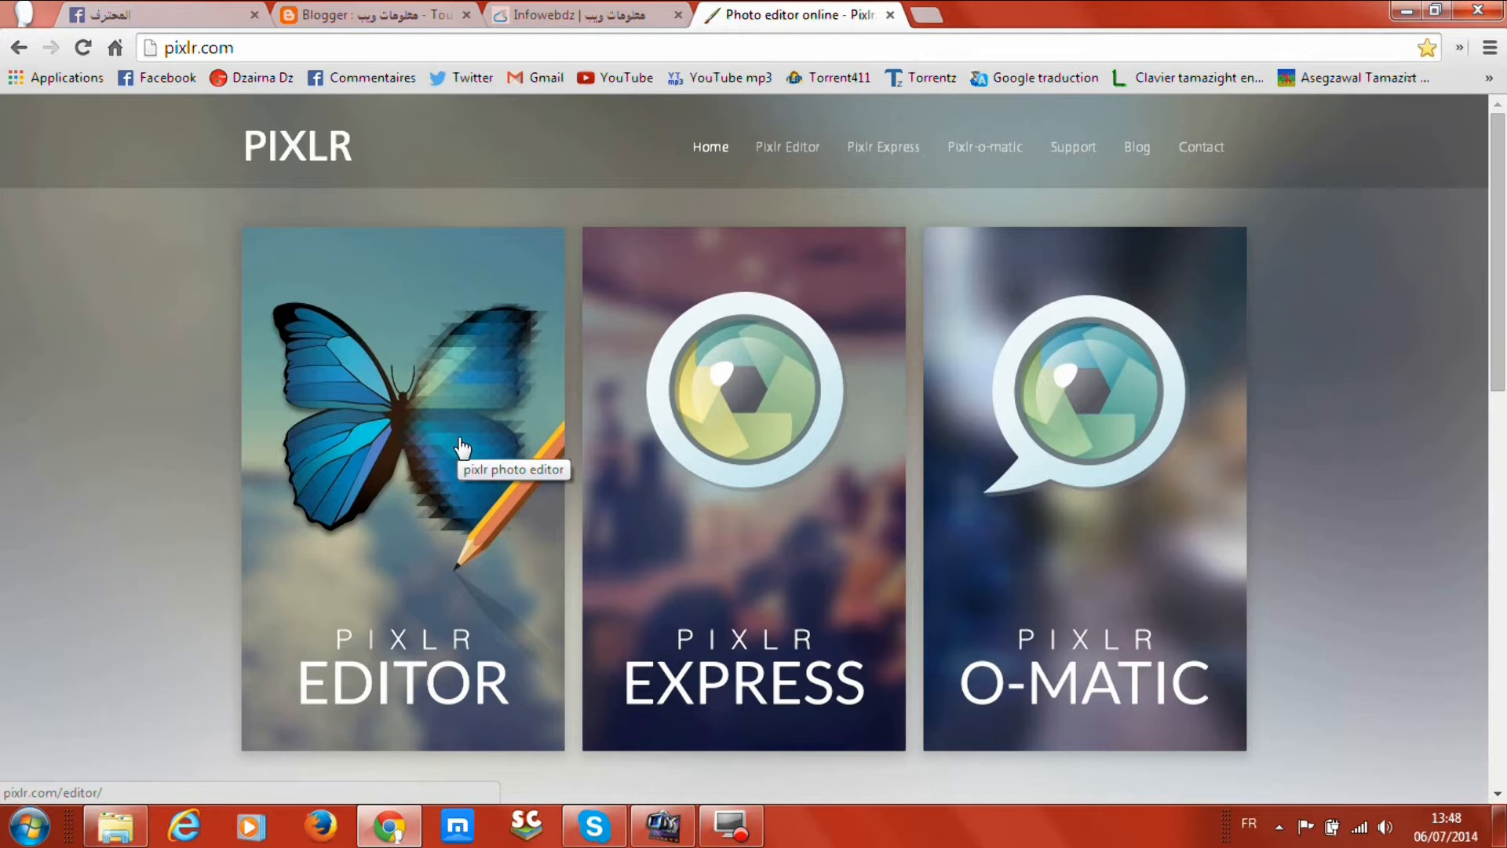
Switch to Paint, scribble a freehand brush stroke on the blank canvas and discard the drawing.
key("super")
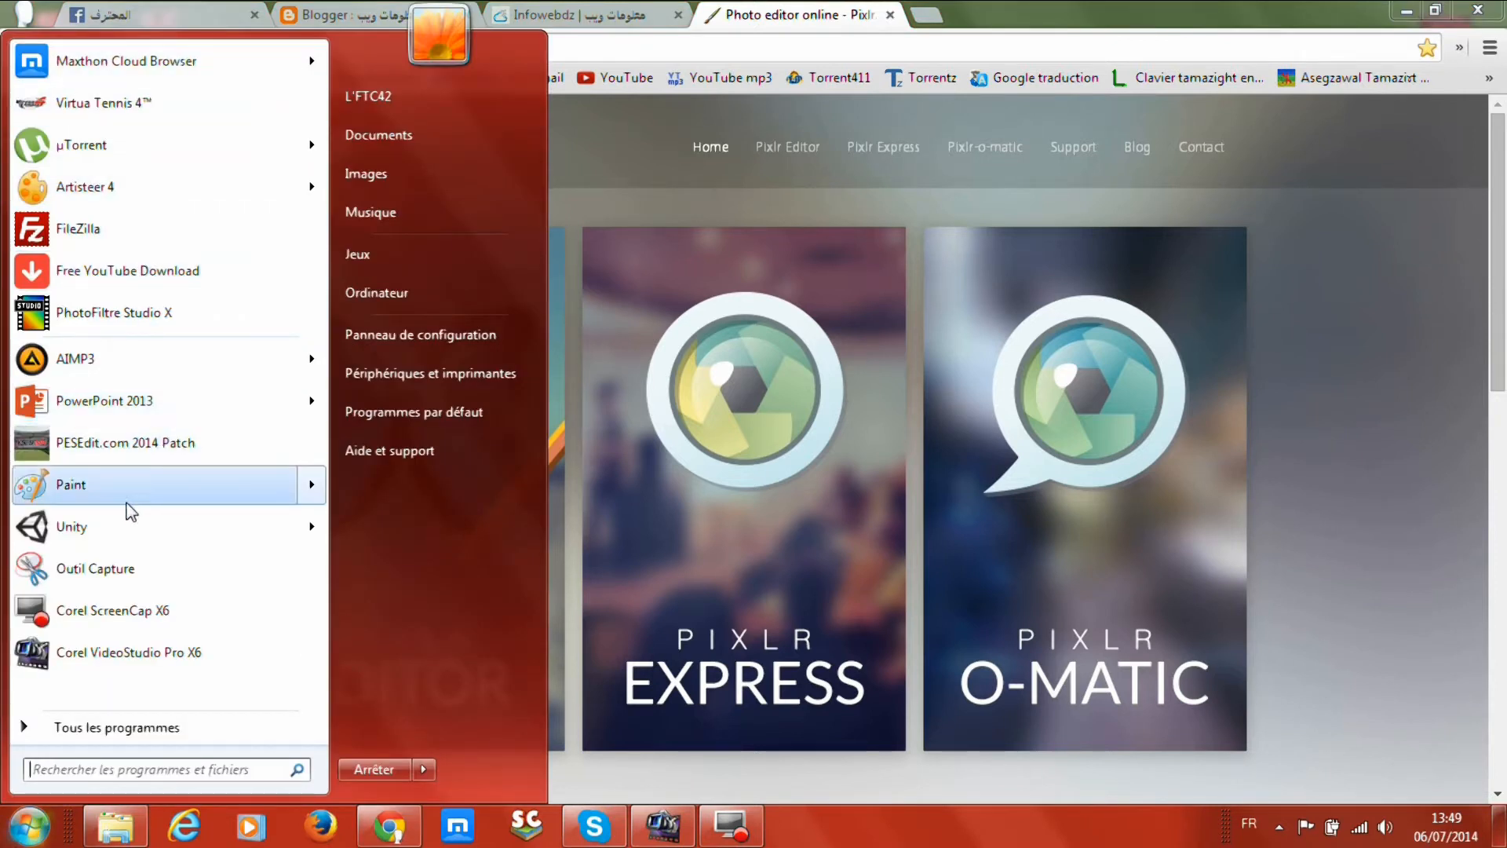
left_click(125, 492)
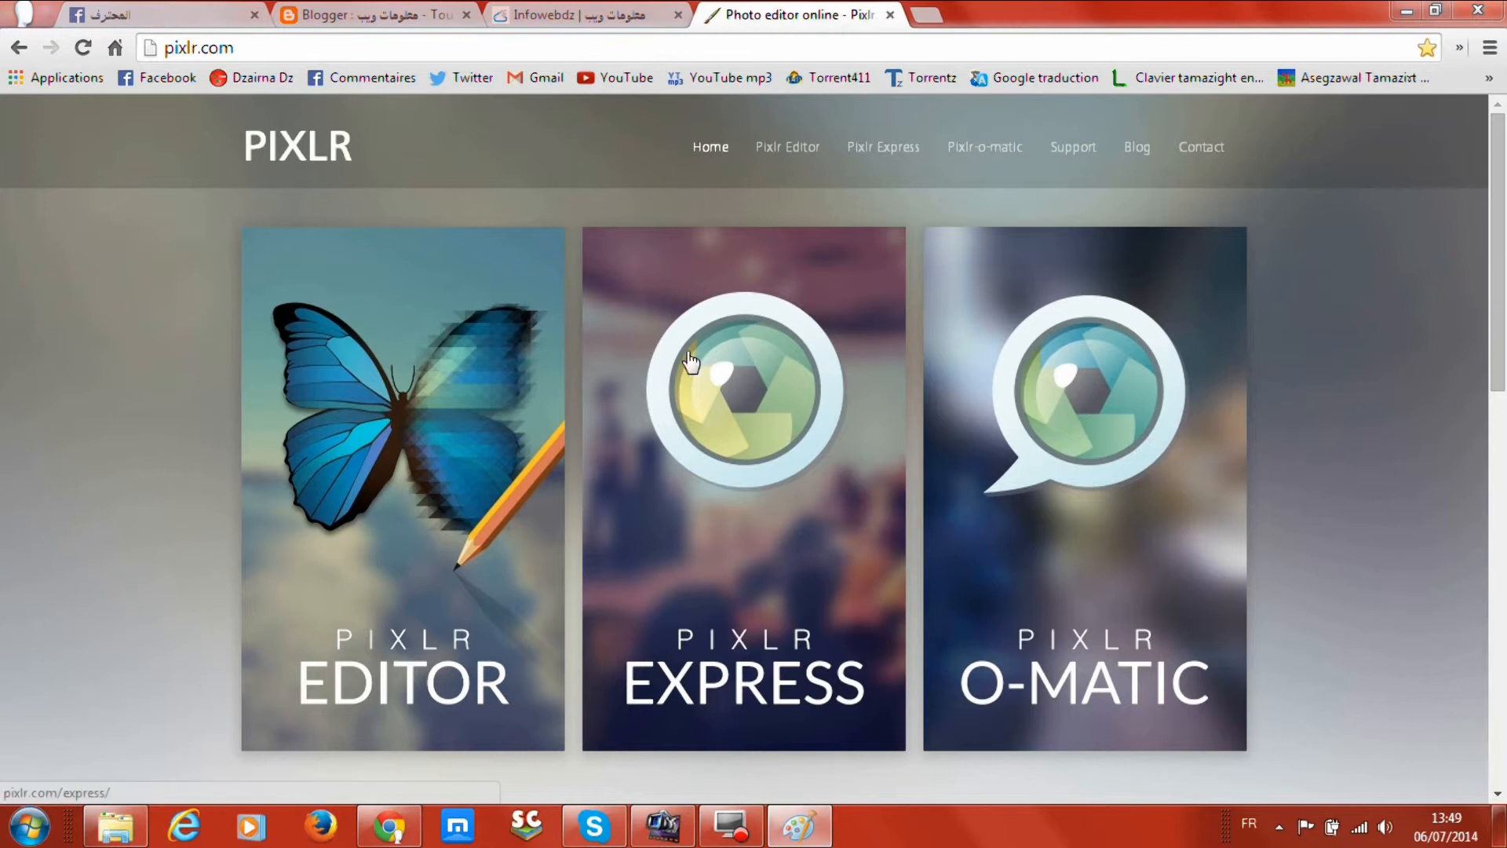
left_click(1403, 11)
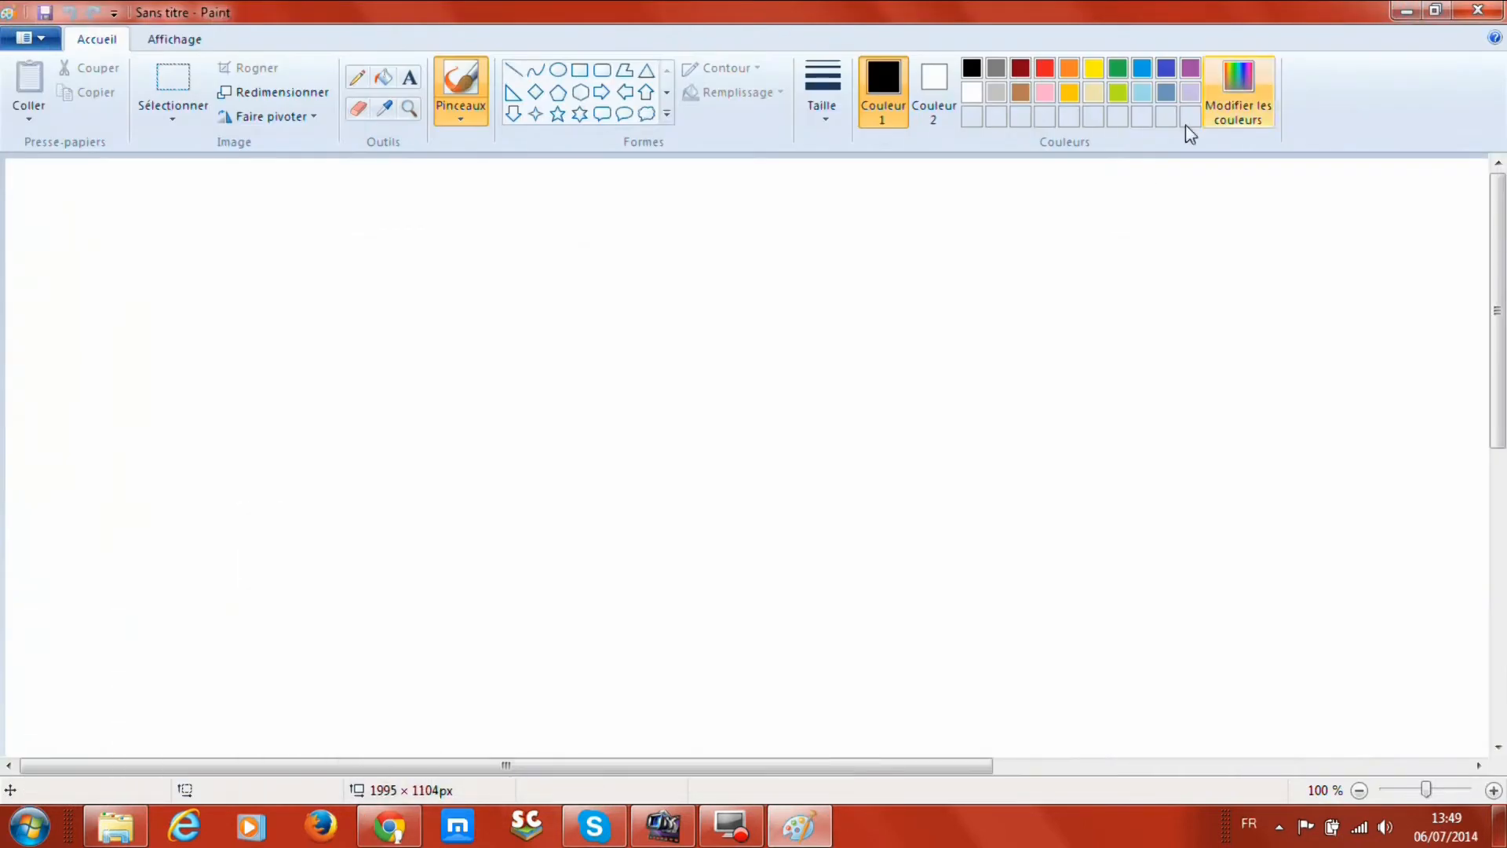
mouse_move(764, 374)
left_mouse_down()
mouse_move(834, 481)
mouse_move(763, 424)
mouse_move(843, 392)
left_mouse_up()
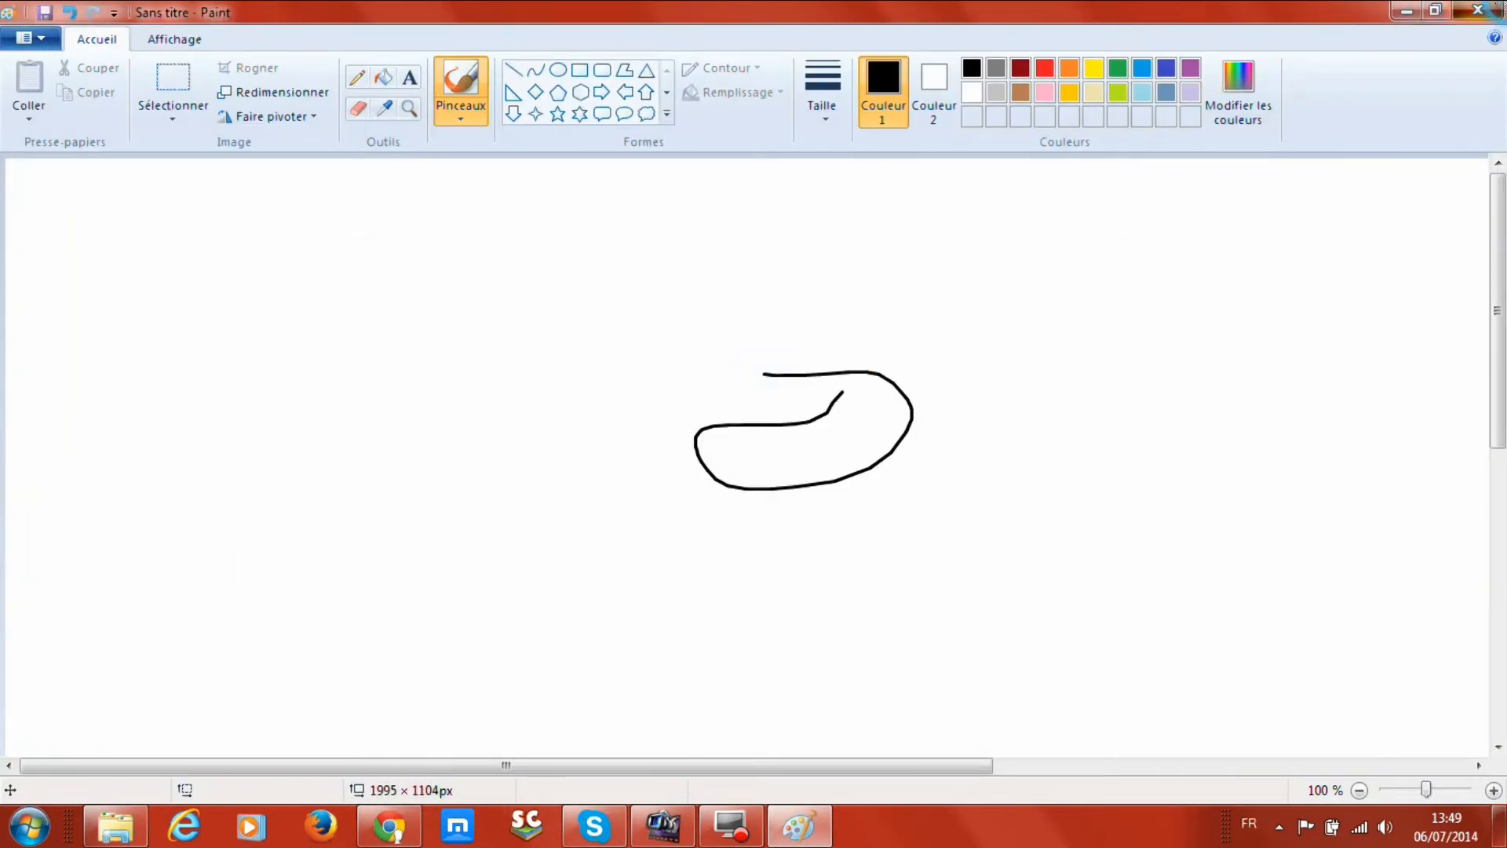
left_click(1479, 10)
left_click(740, 428)
left_click_drag(740, 429, 657, 536)
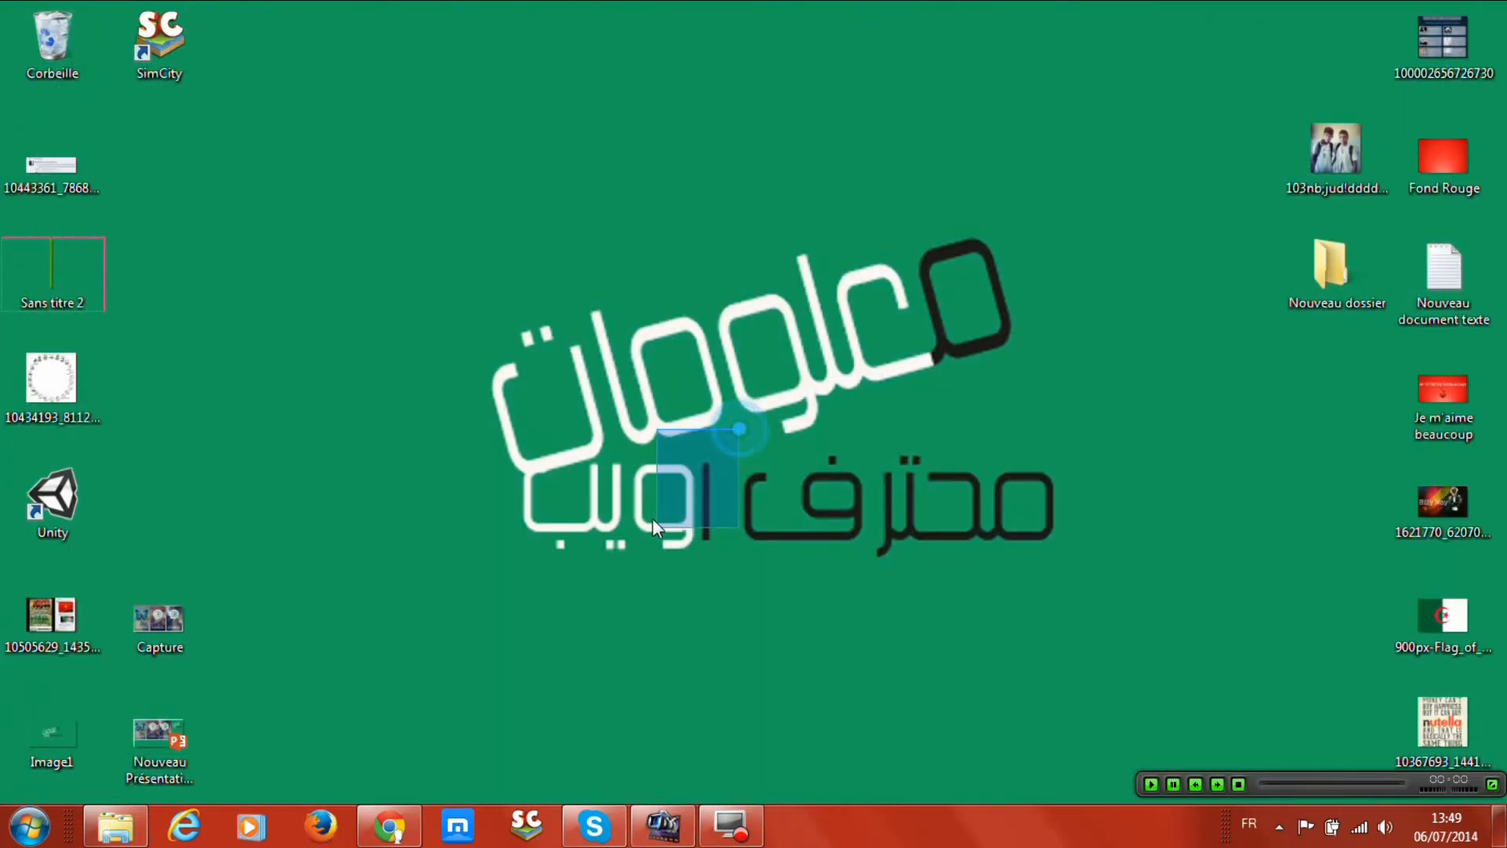
Switch back to Chrome and create a new 800 x 600 image in Pixlr Editor with the default name.
left_click(393, 824)
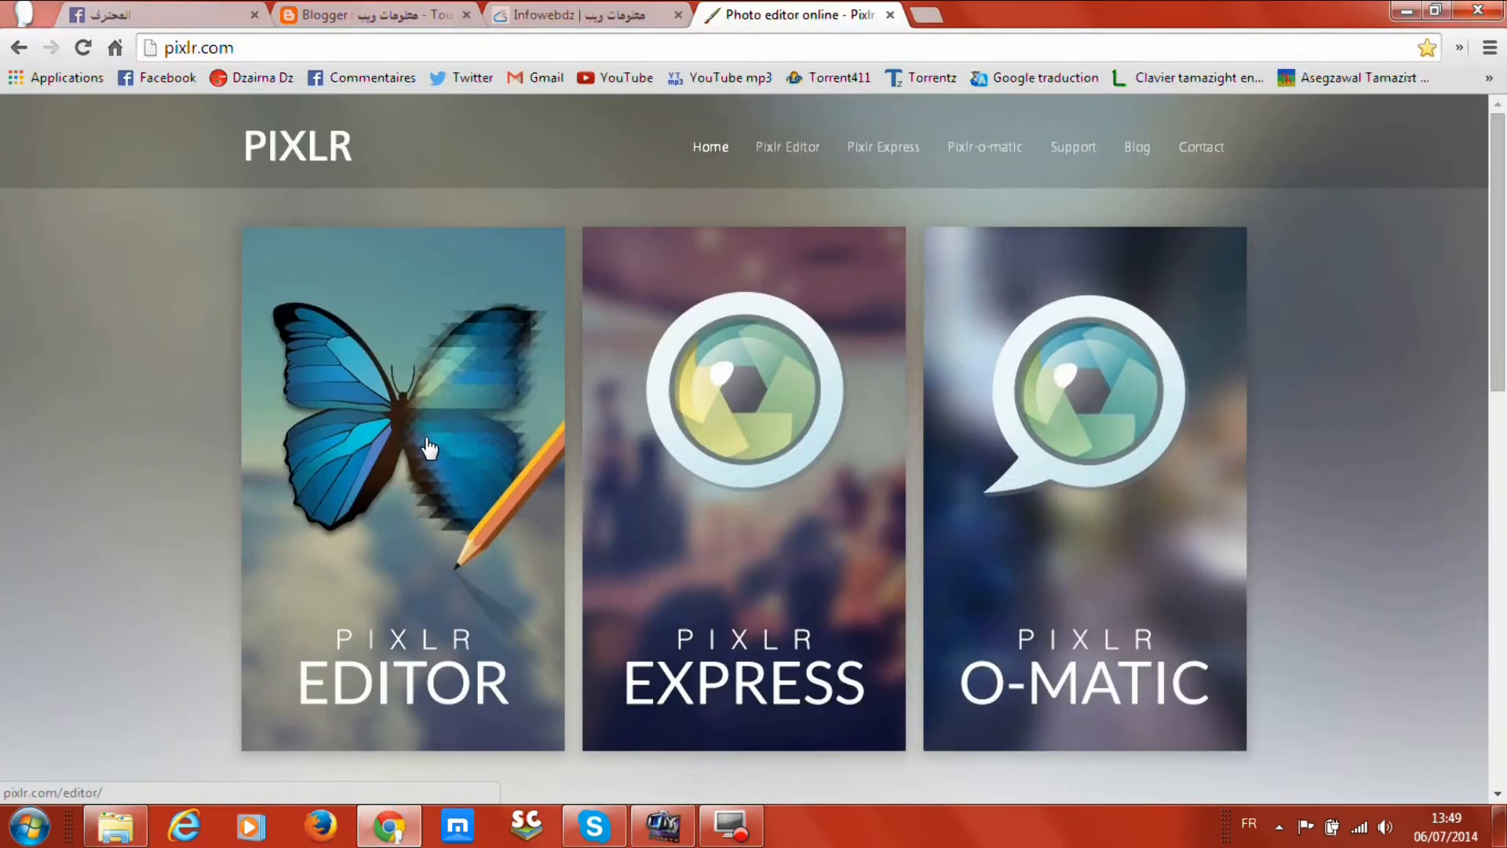
left_click(417, 442)
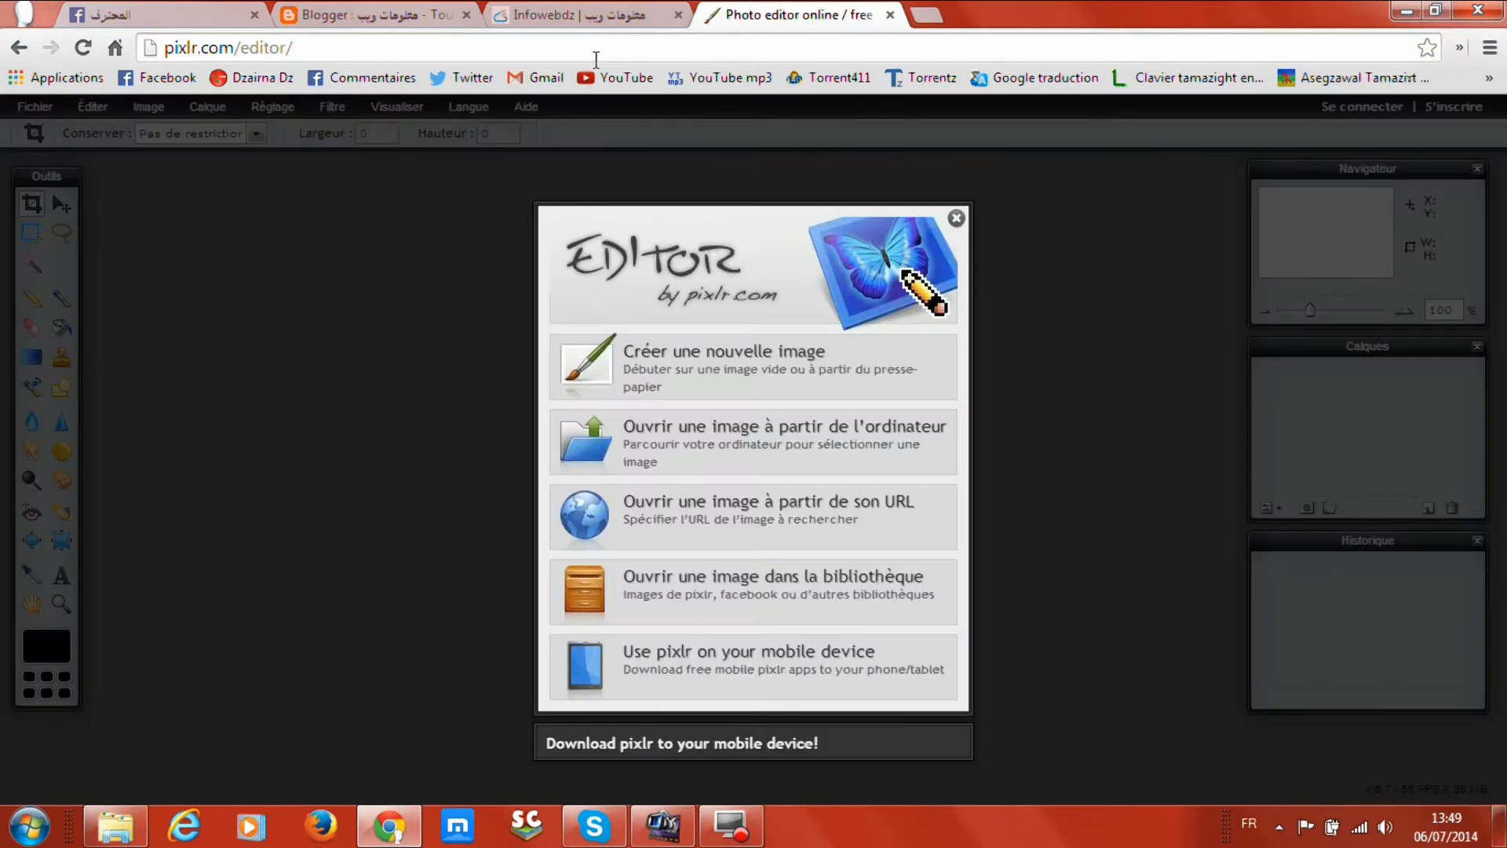
left_click(687, 386)
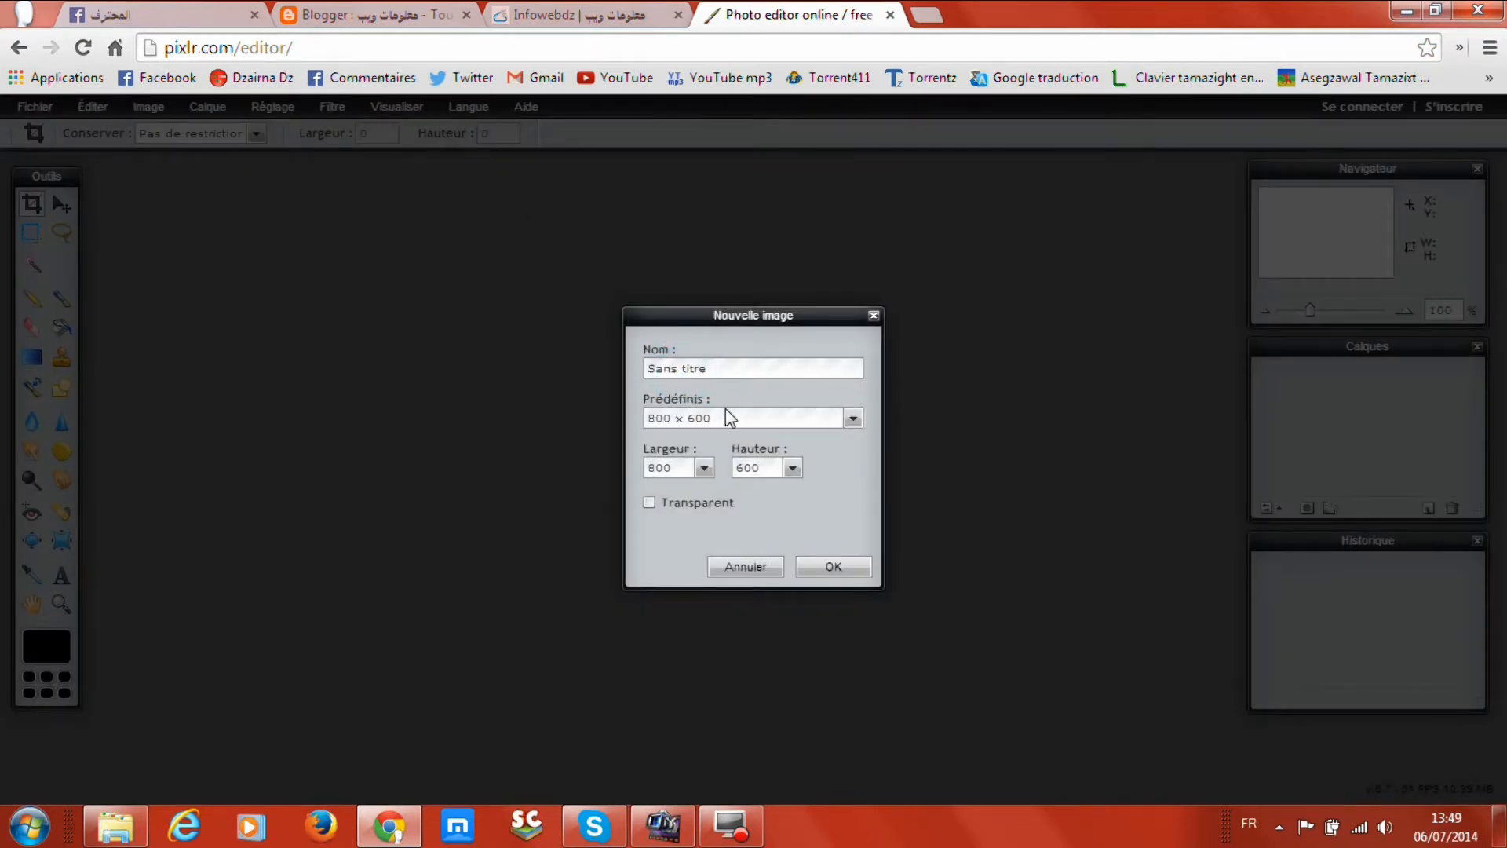
left_click(725, 374)
left_click(723, 365)
left_click(766, 418)
left_click(854, 471)
mouse_move(854, 479)
left_mouse_down()
mouse_move(861, 516)
mouse_move(857, 451)
left_mouse_up()
left_click(854, 418)
left_click(833, 568)
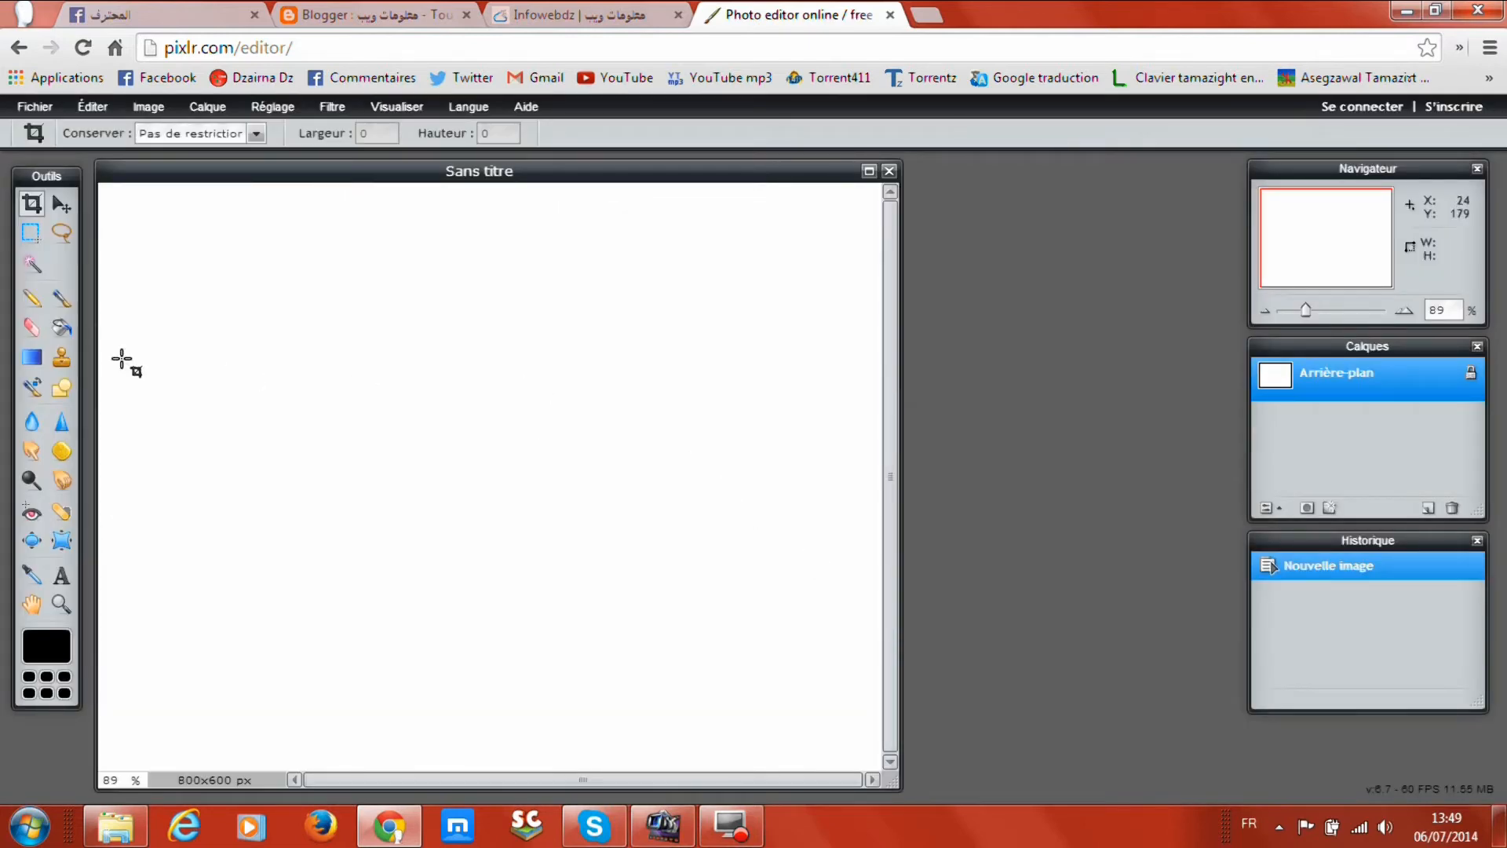
Draw a freehand curve with the Sketchy Pencil tool in the upper-left part of the canvas.
left_click(32, 299)
mouse_move(135, 296)
left_mouse_down()
mouse_move(210, 277)
mouse_move(382, 393)
left_mouse_up()
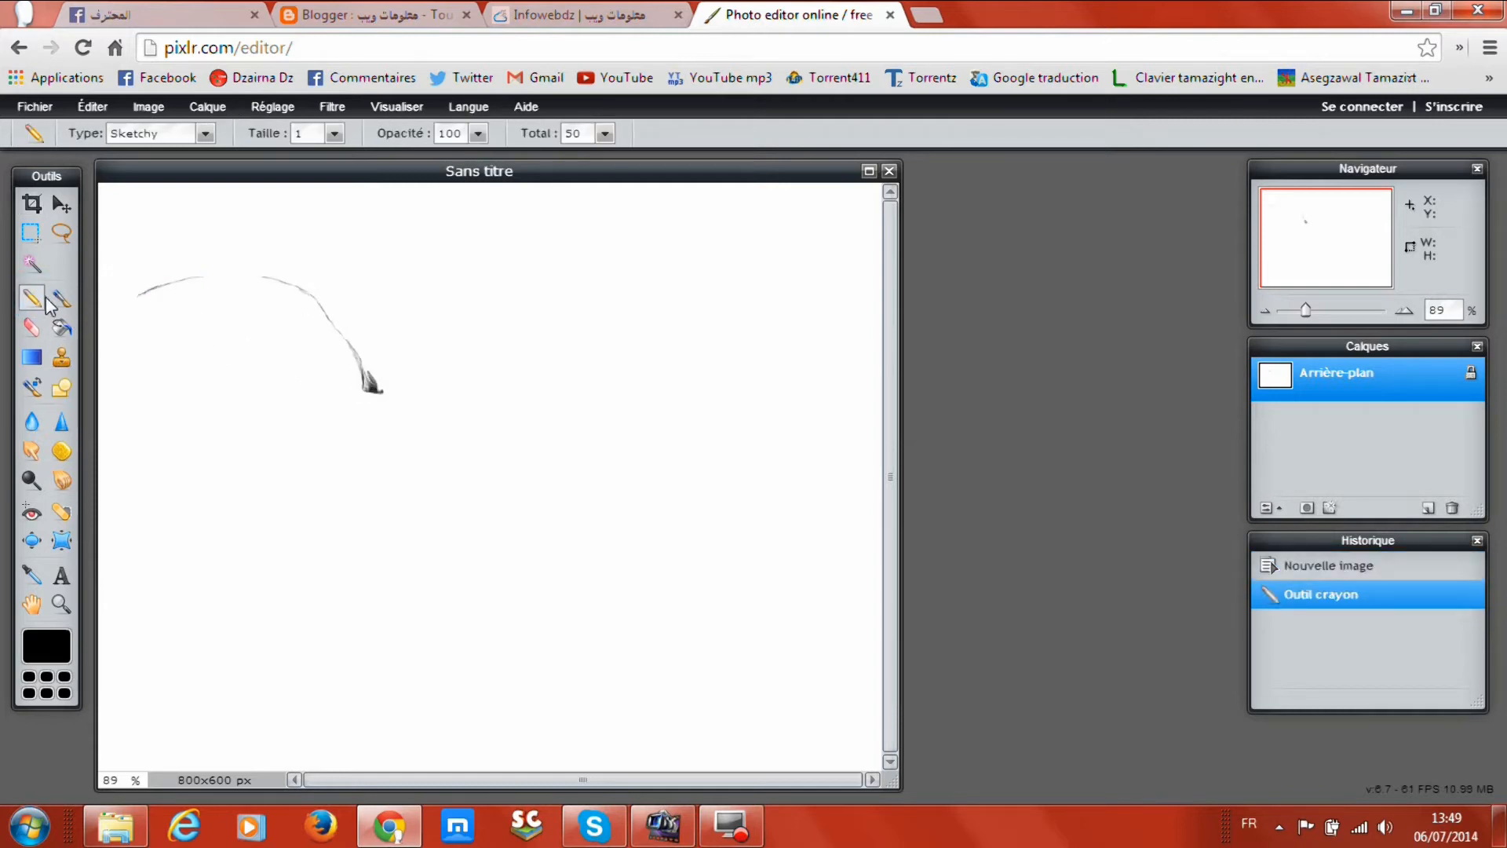
Select the white background around the pencil curve with the Magic Wand and dab the Eraser beside the curve's lower end.
left_click(32, 263)
left_click(310, 382)
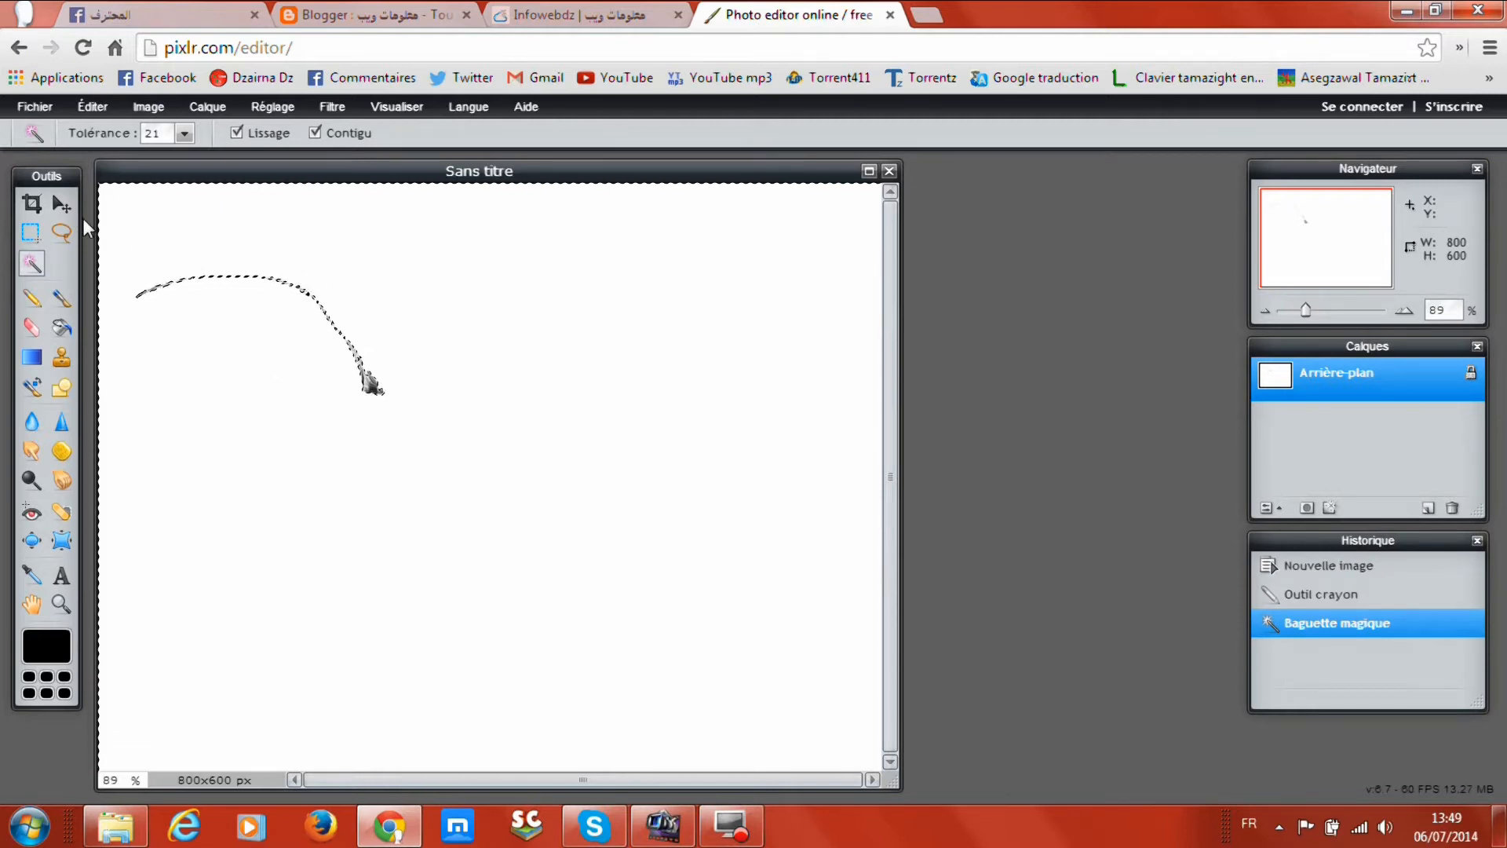
left_click(31, 326)
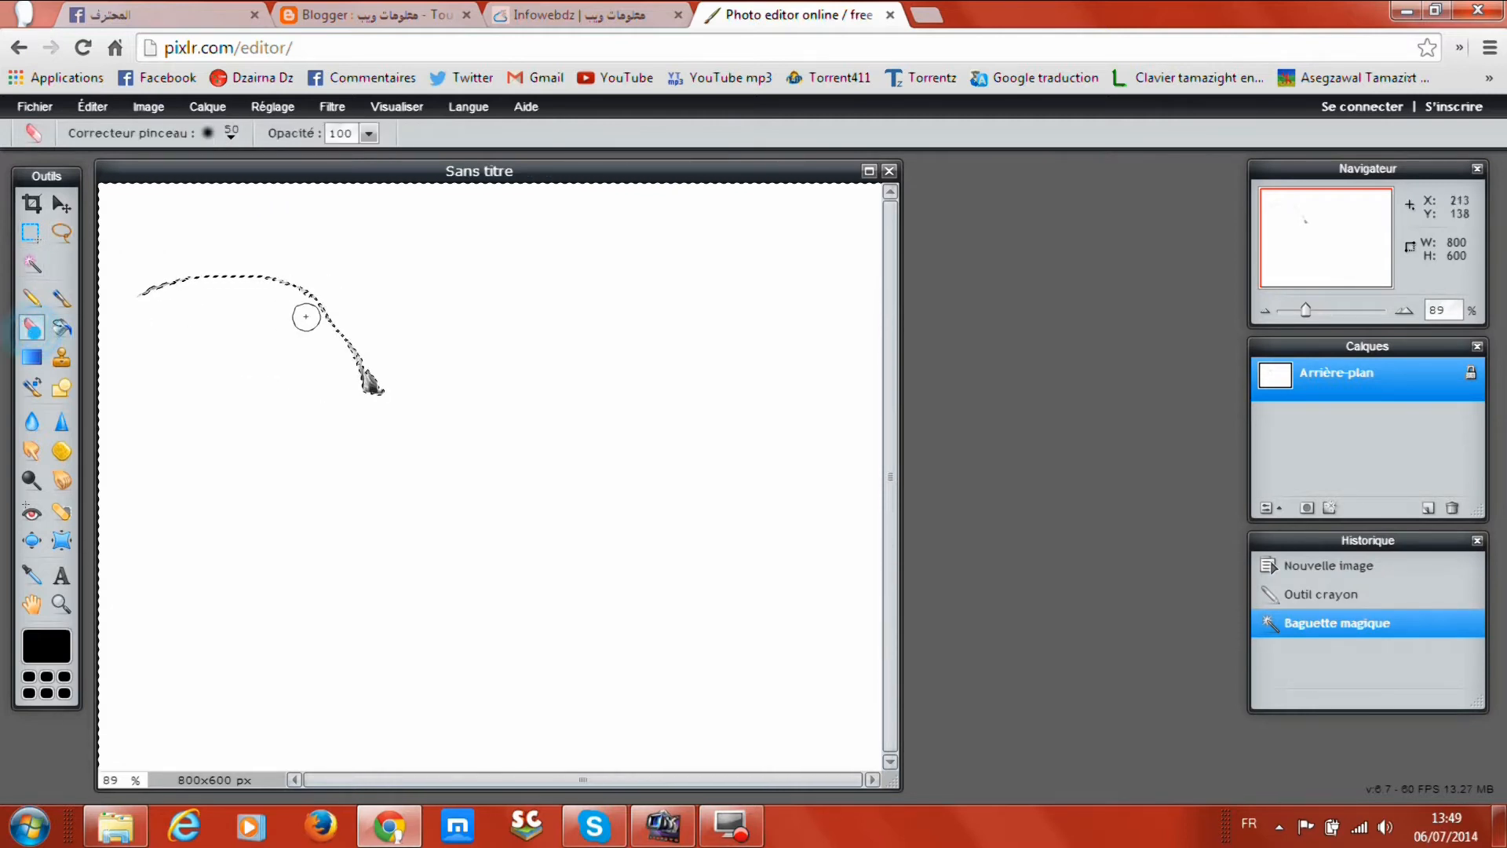
left_click(387, 367)
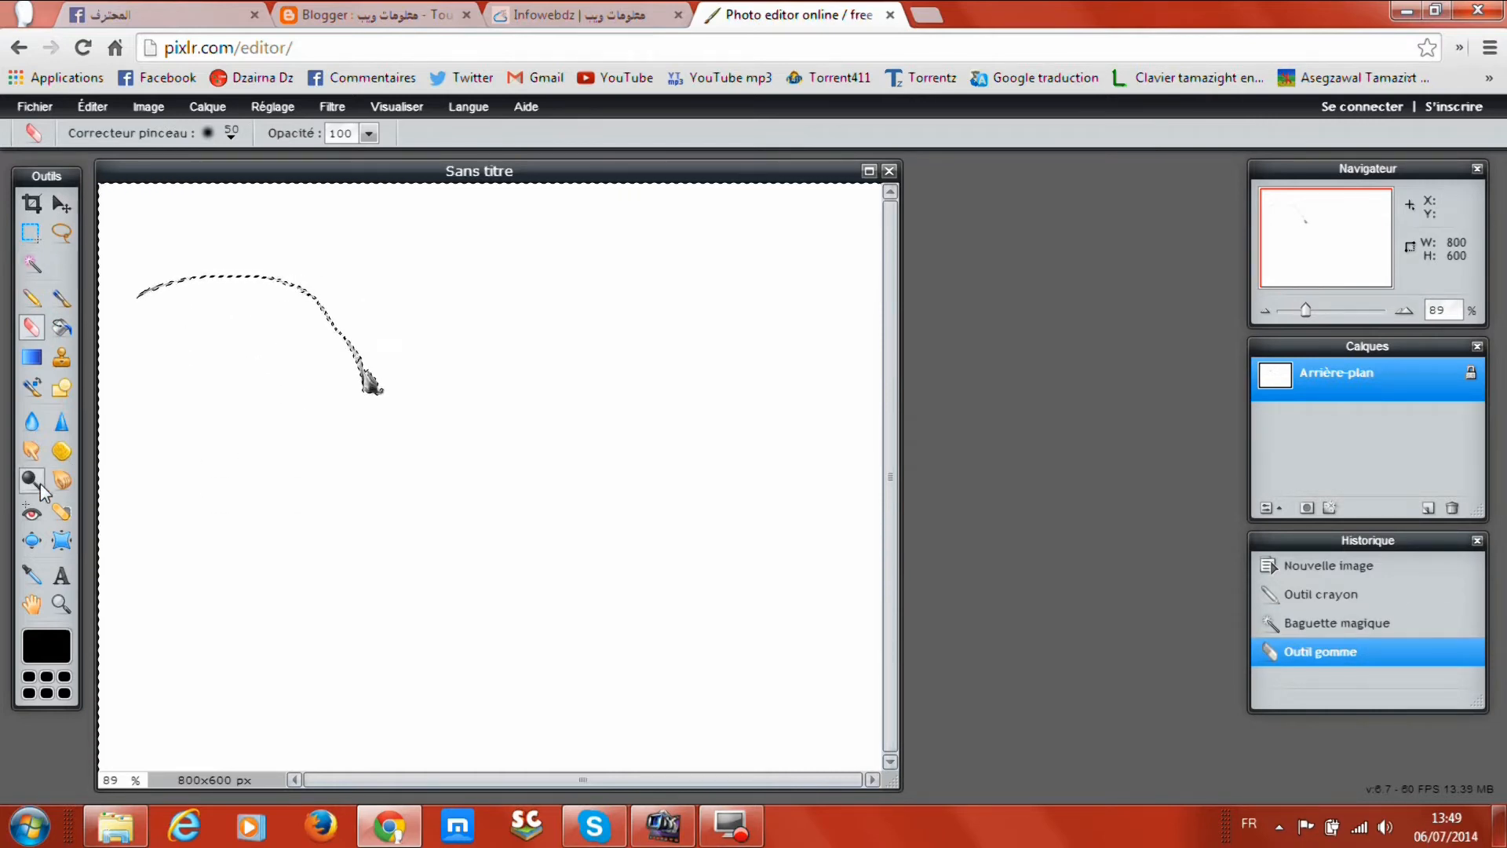
Return to the Pixlr home page and open the desktop picture Image1 in Pixlr Express.
left_click(19, 47)
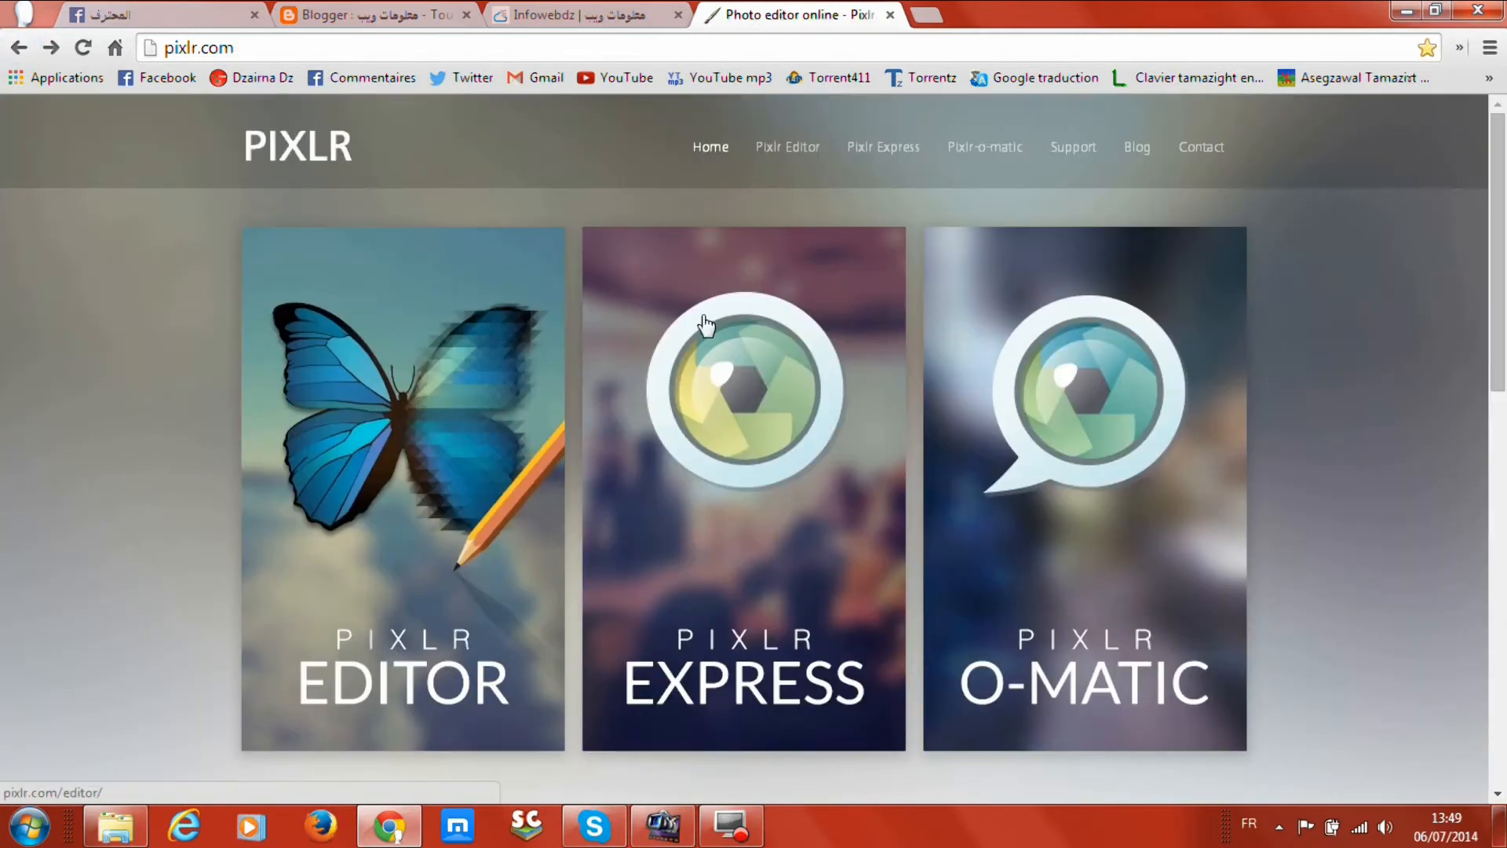
left_click(795, 484)
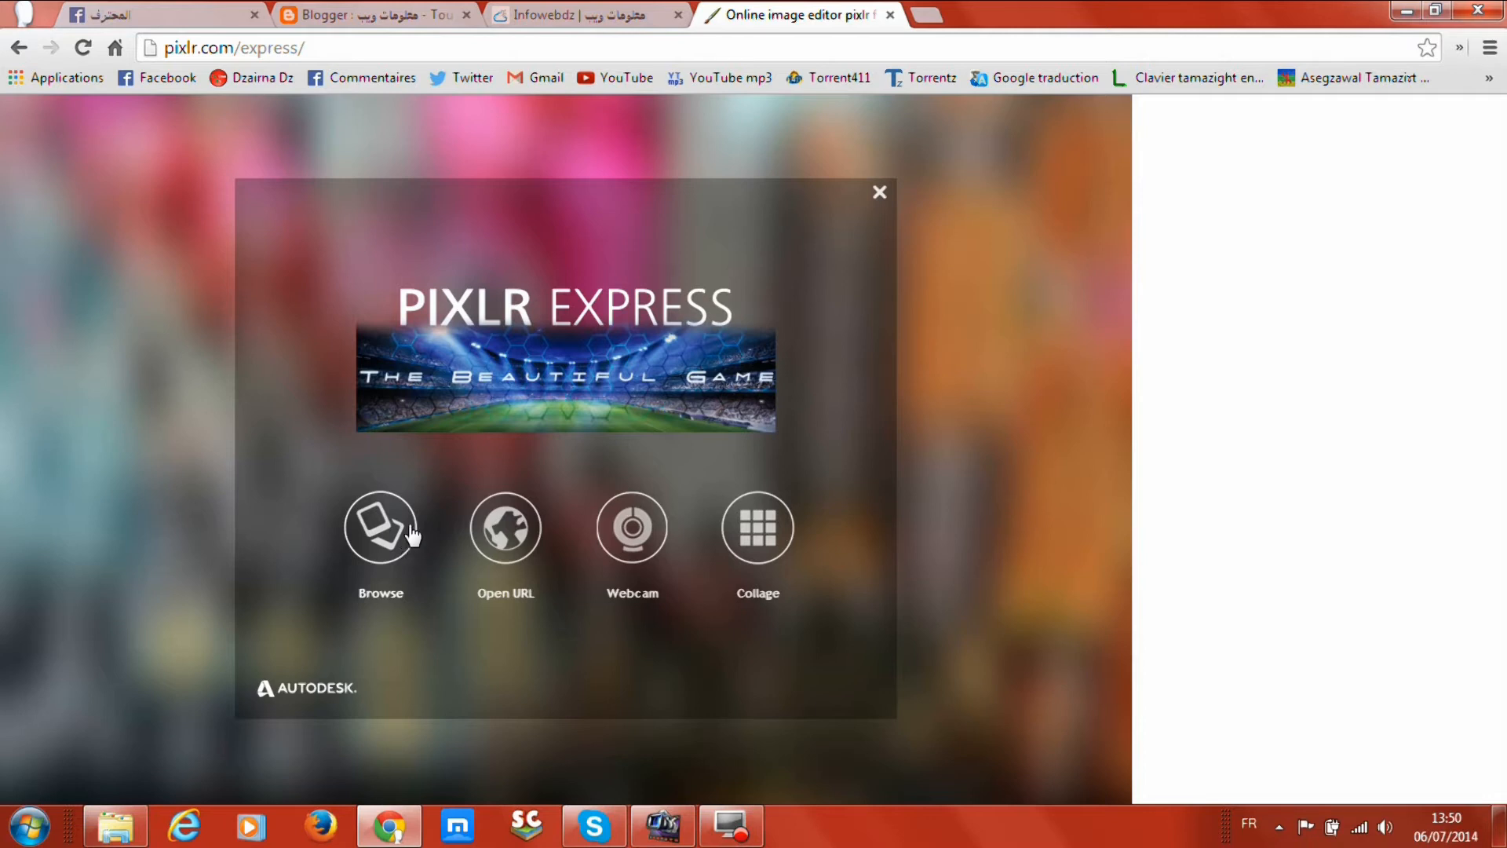
left_click(402, 531)
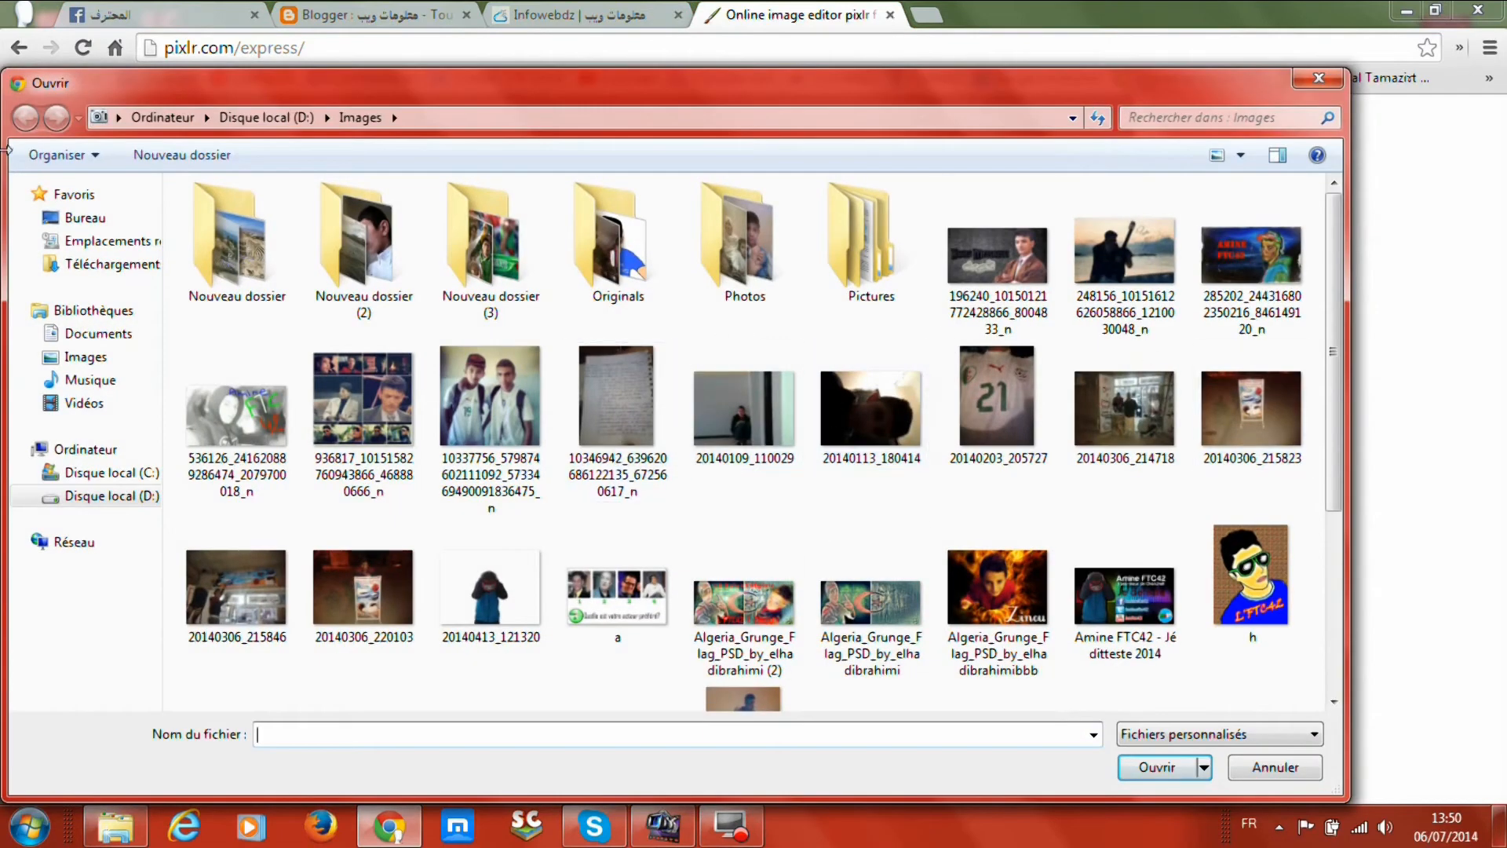
left_click(84, 217)
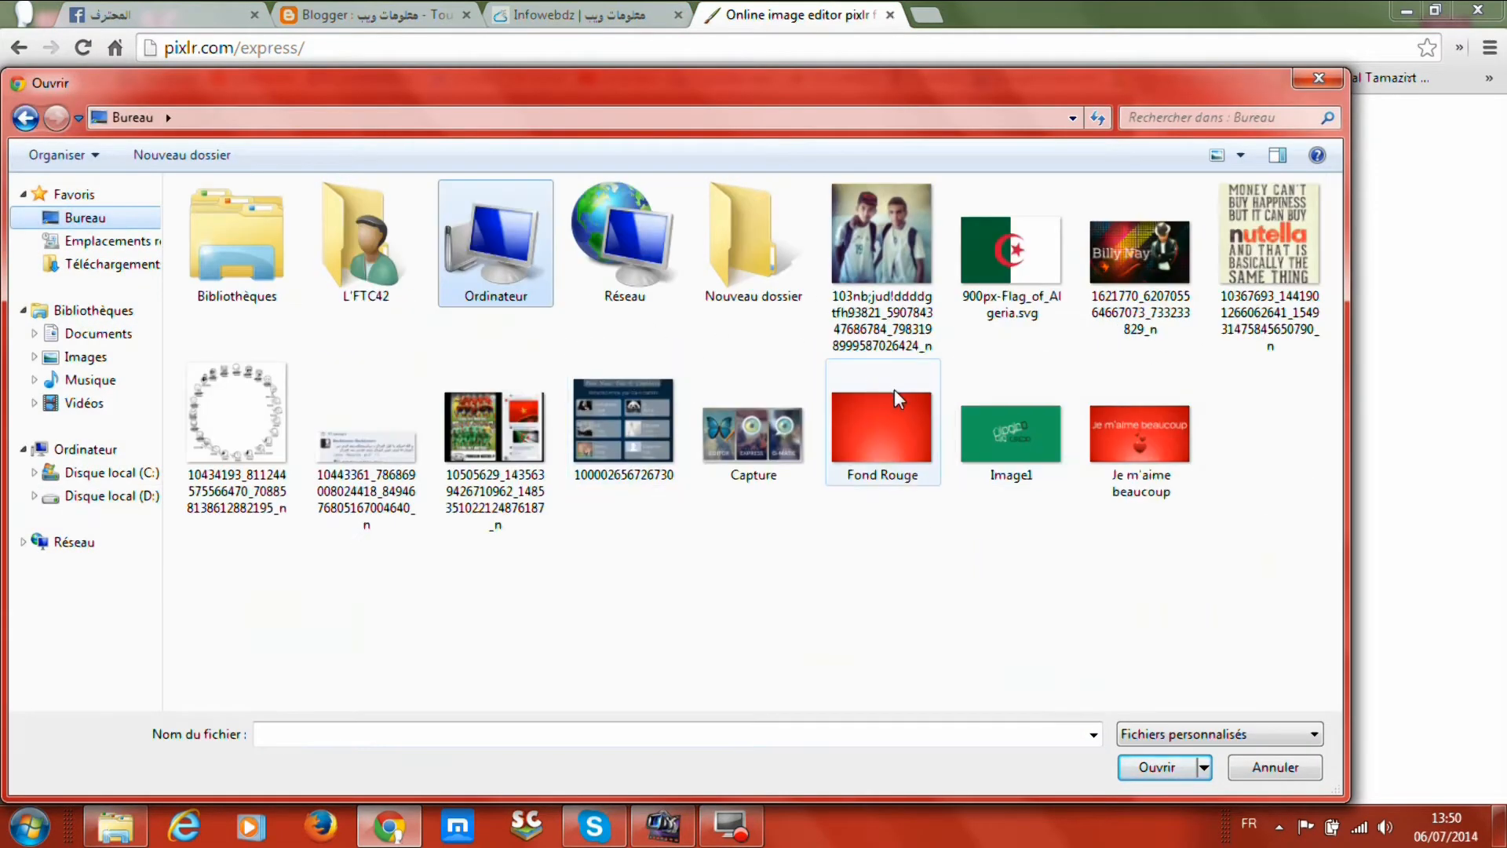
double_click(992, 425)
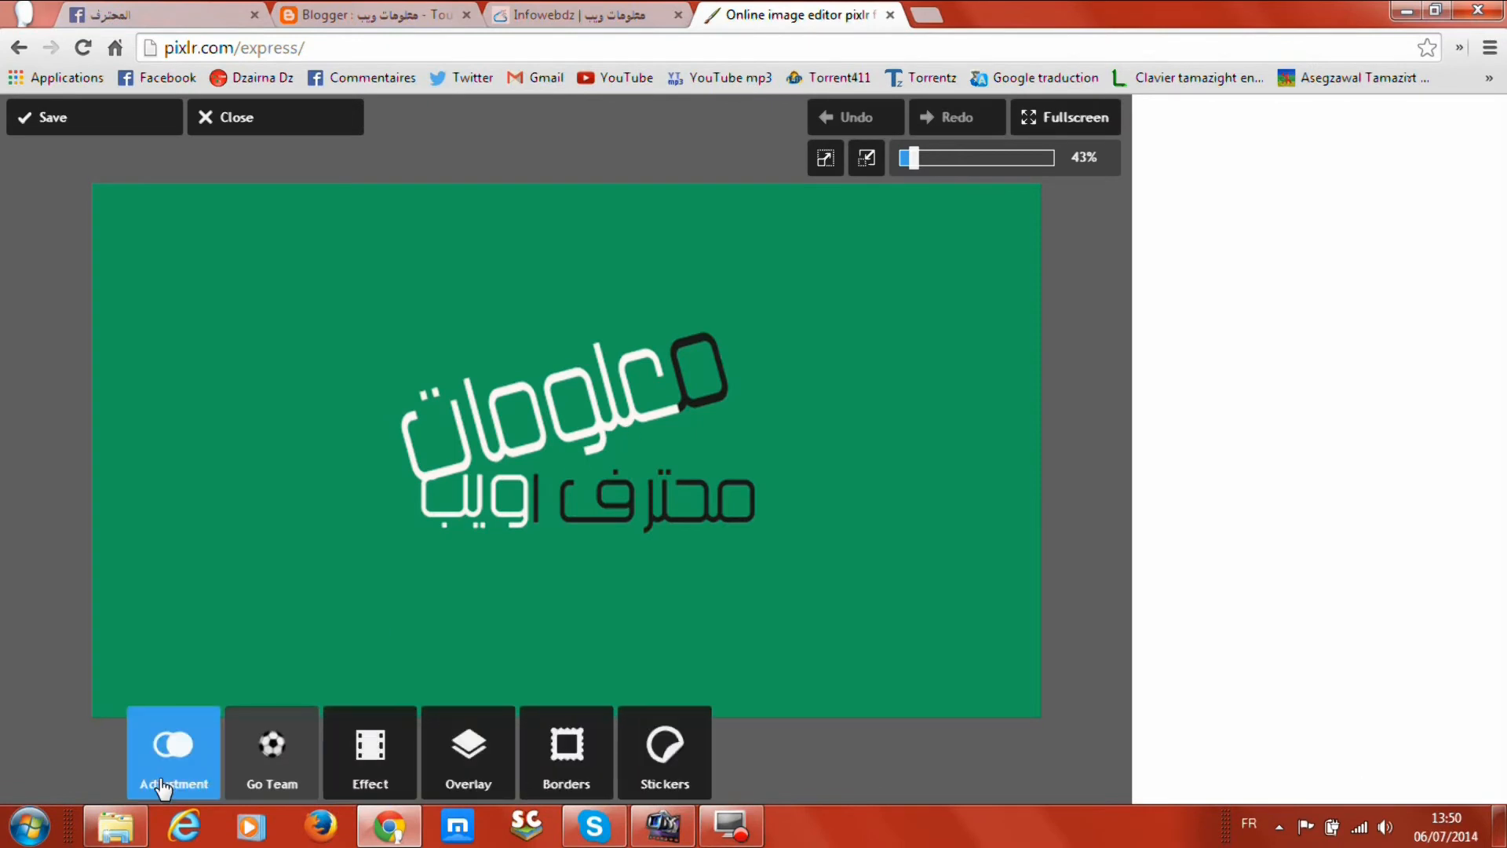
Look at the width and height settings of the Resize adjustment without applying them.
left_click(159, 777)
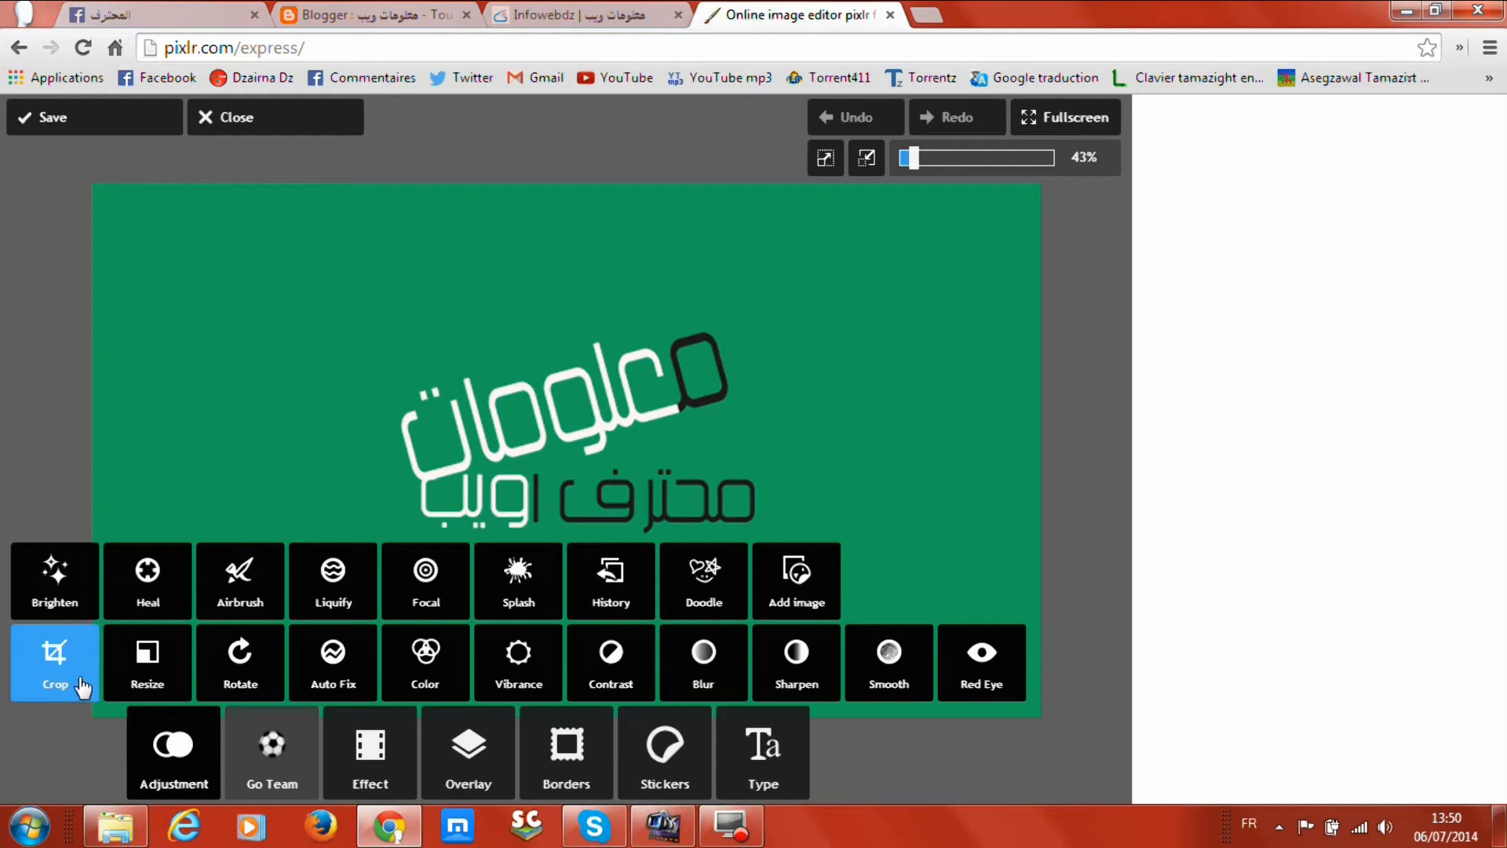
left_click(148, 660)
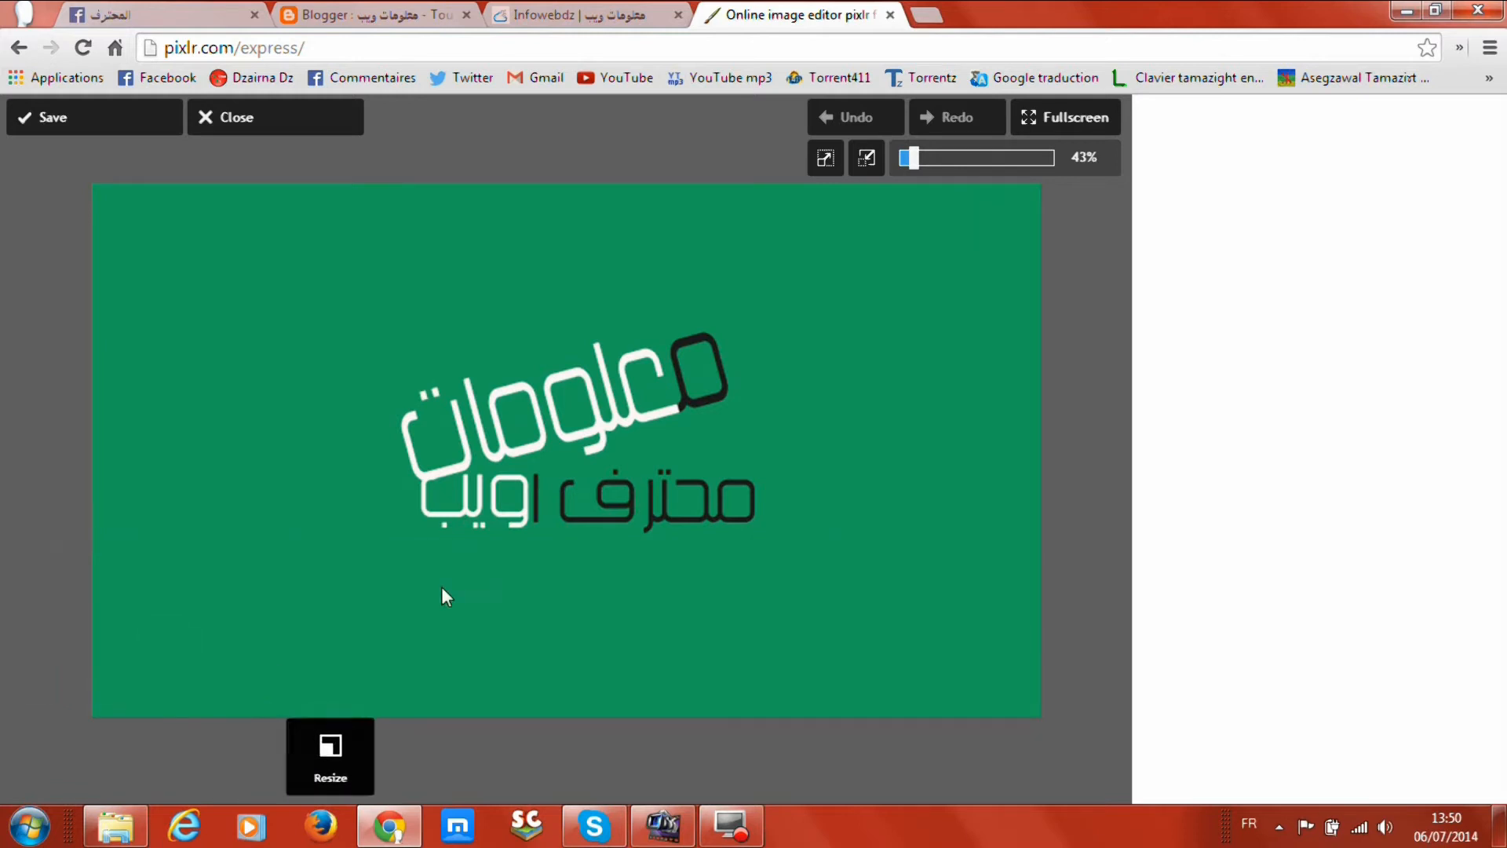
double_click(571, 740)
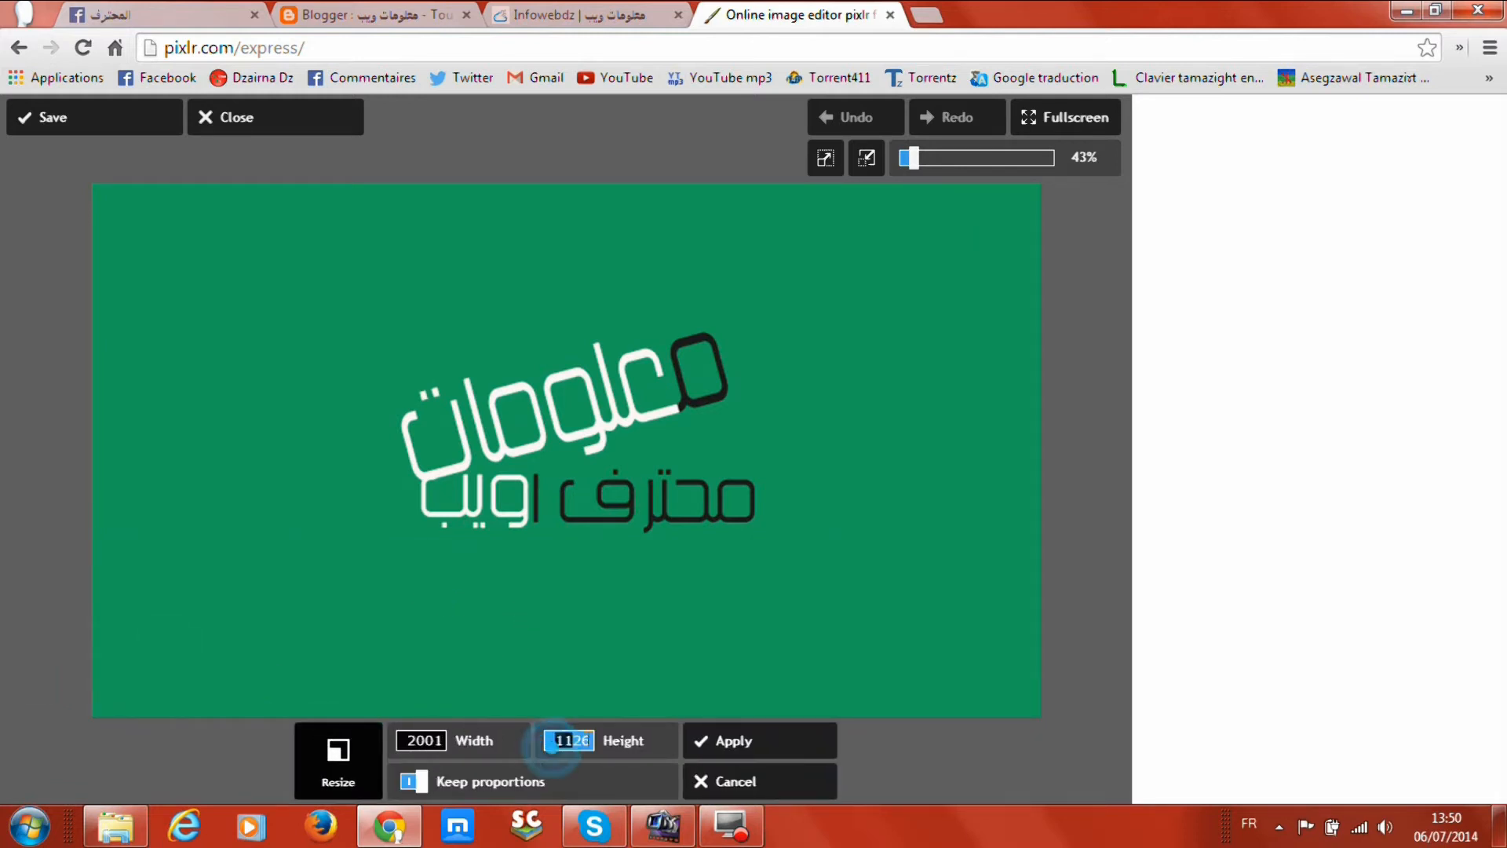
left_click(713, 784)
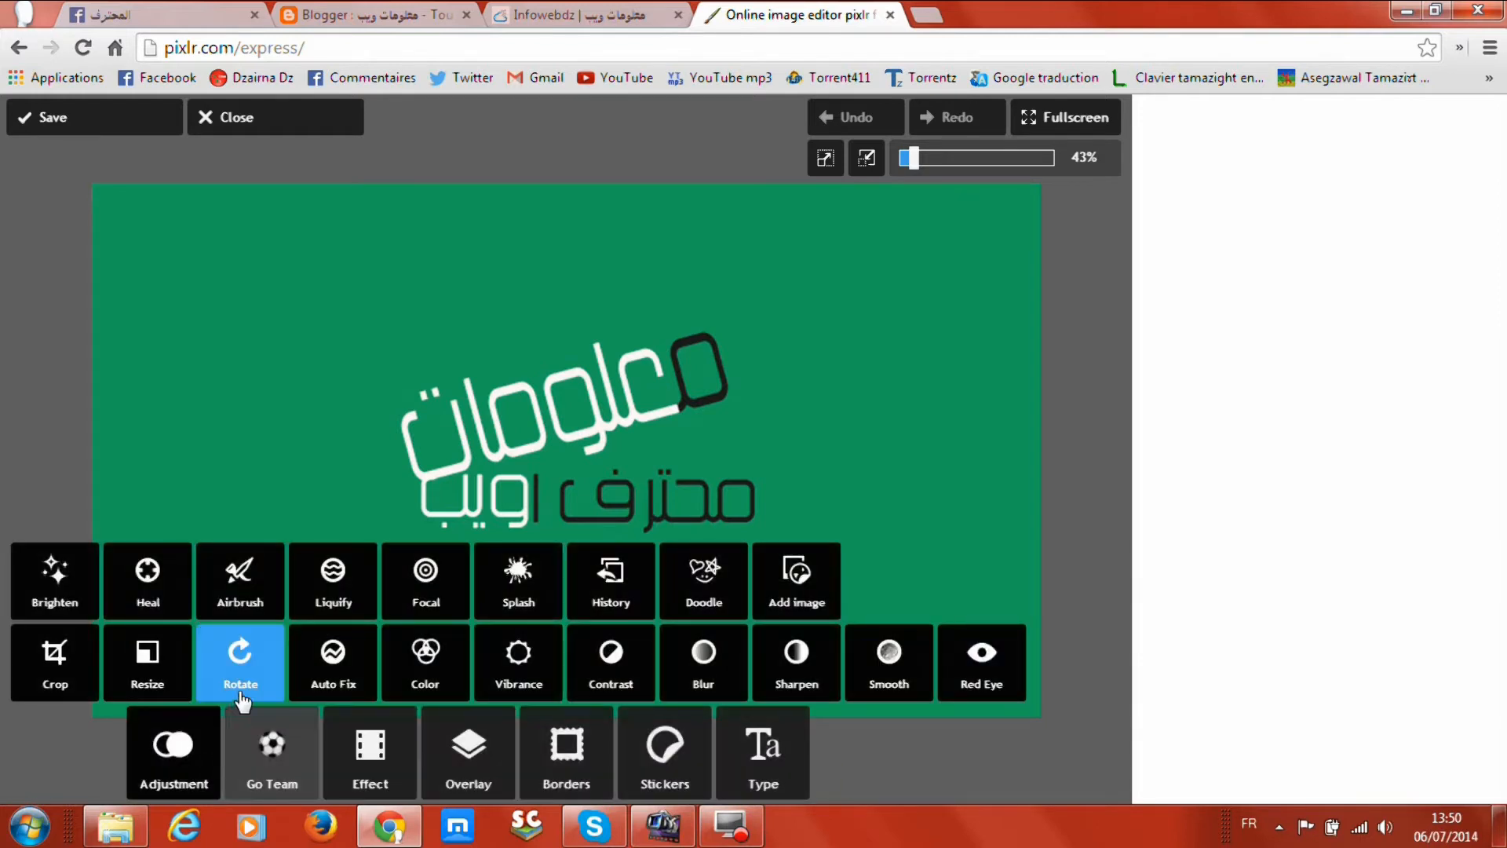
Preview straightening the picture by 24.3 and the Auto Fix adjustment, cancelling both.
left_click(245, 691)
left_click(574, 775)
left_click_drag(575, 775, 663, 778)
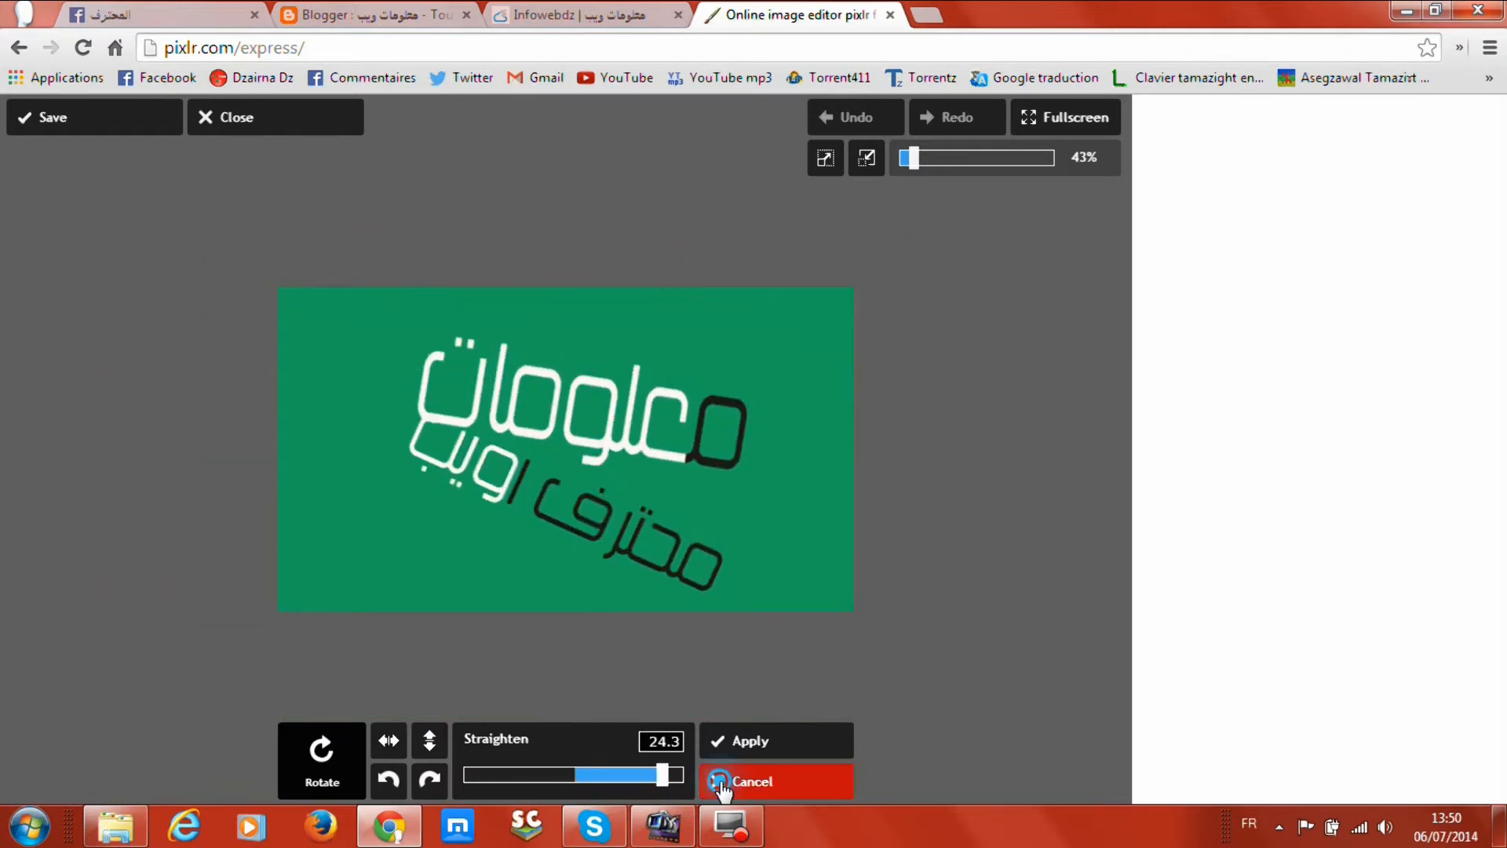
left_click(720, 784)
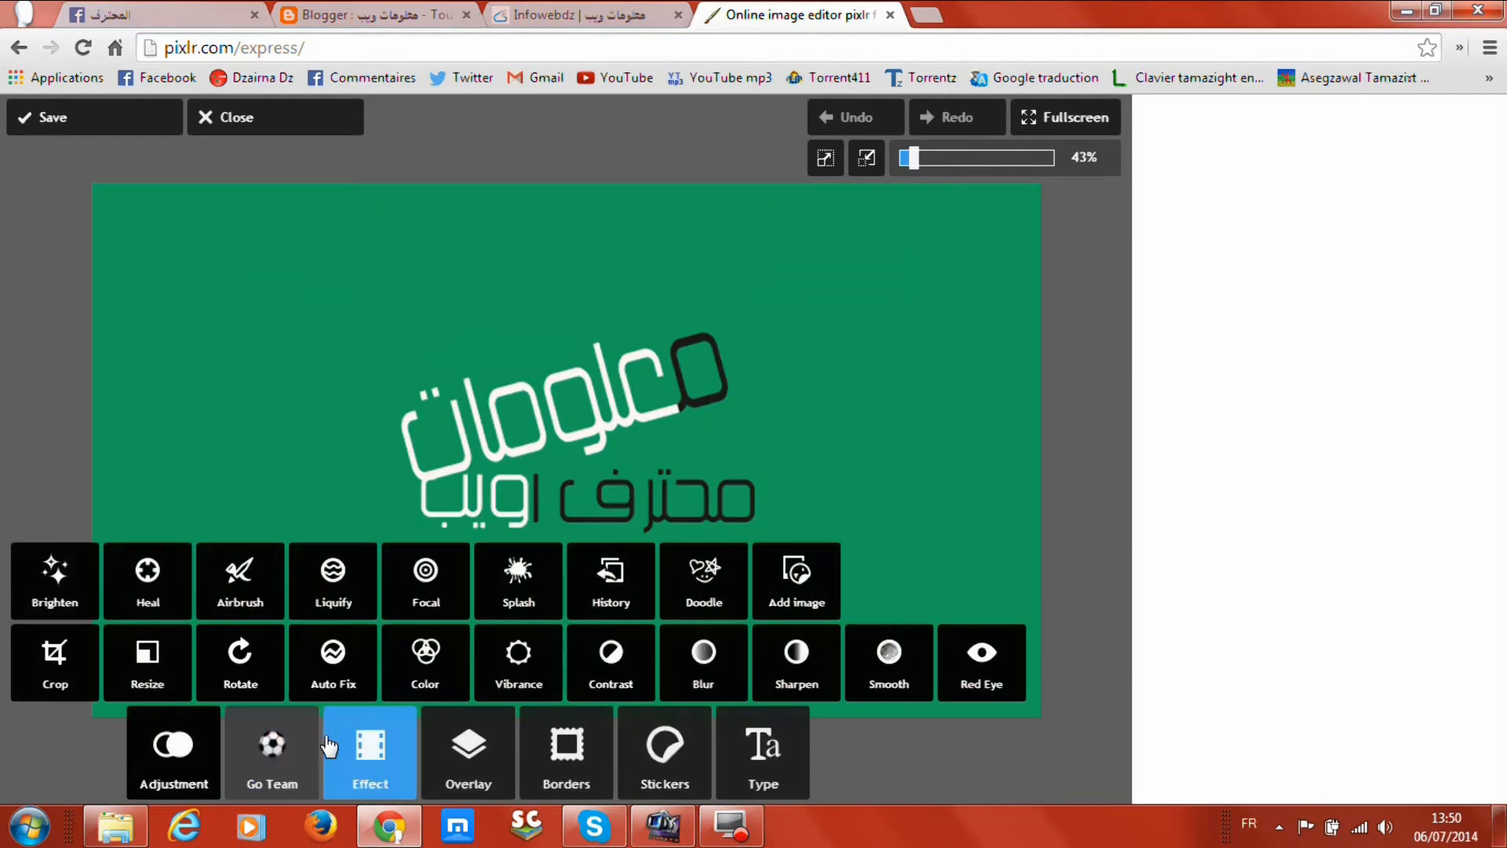
left_click(332, 656)
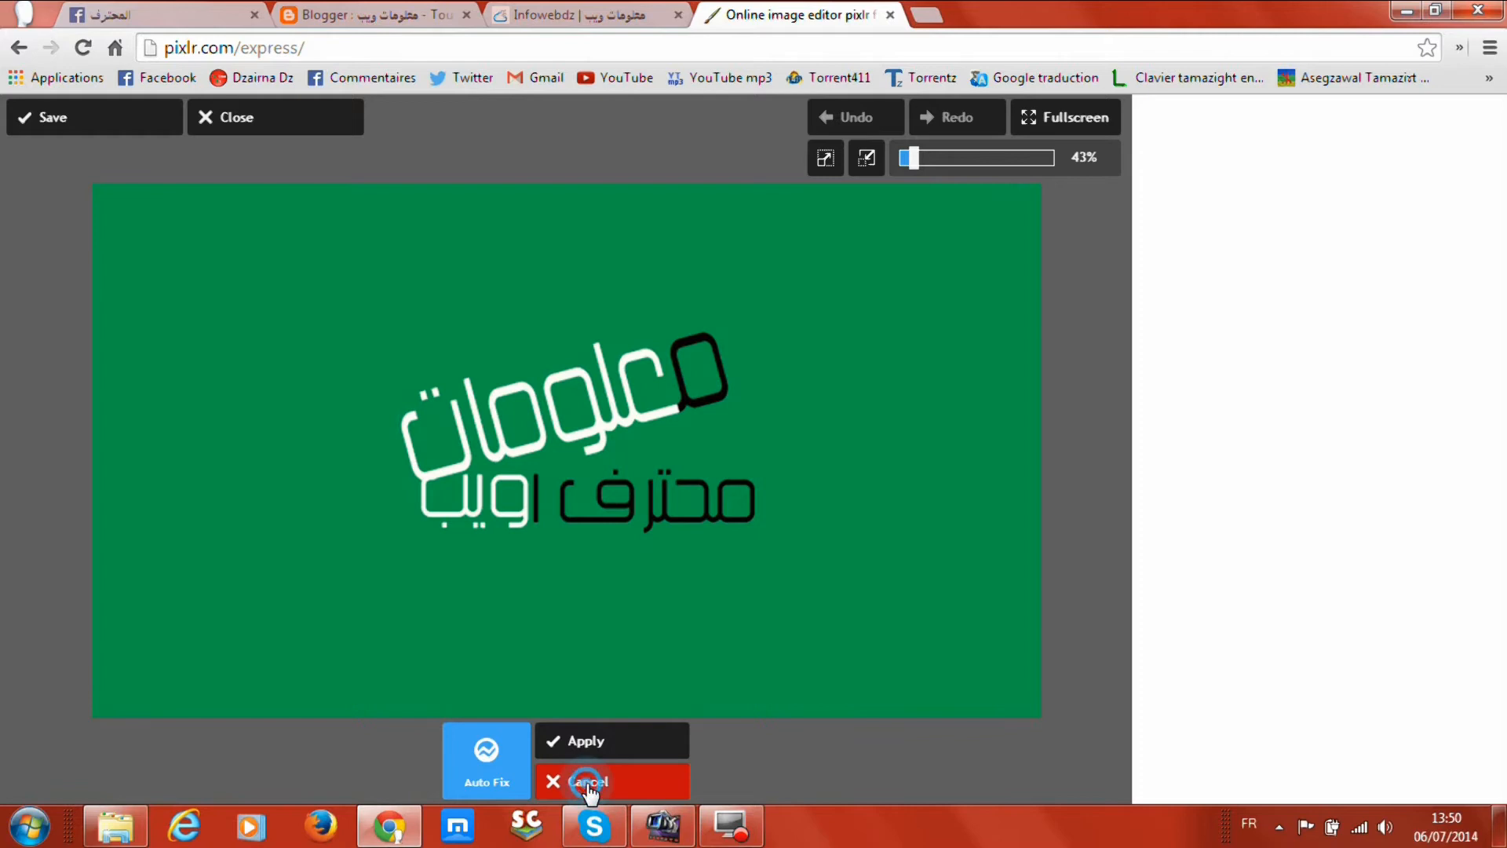
left_click(587, 784)
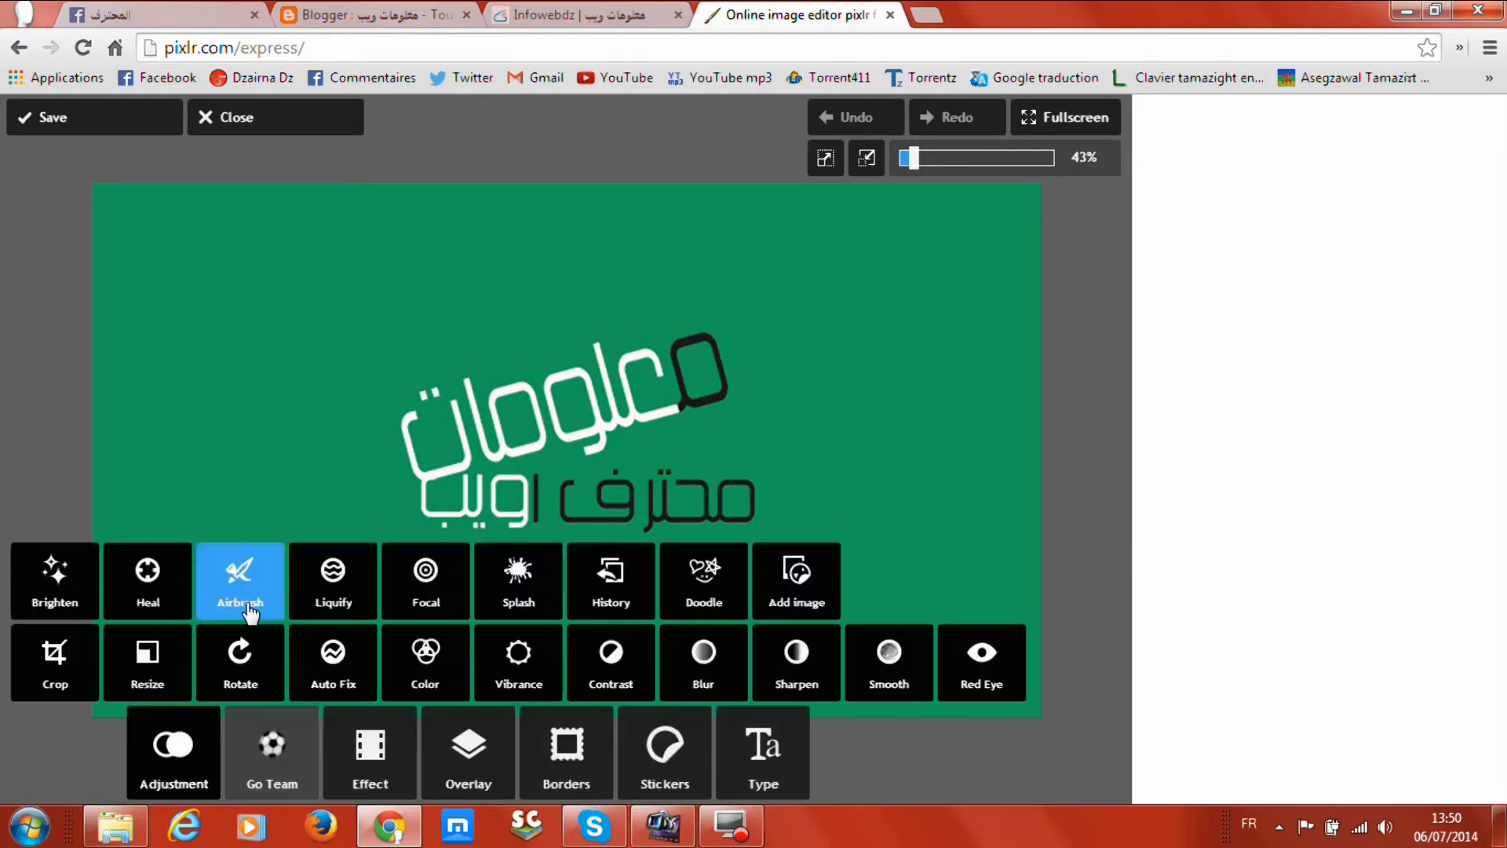
Add the desktop image 900px-Flag_of_Algeria.svg on top of the picture.
left_click(827, 583)
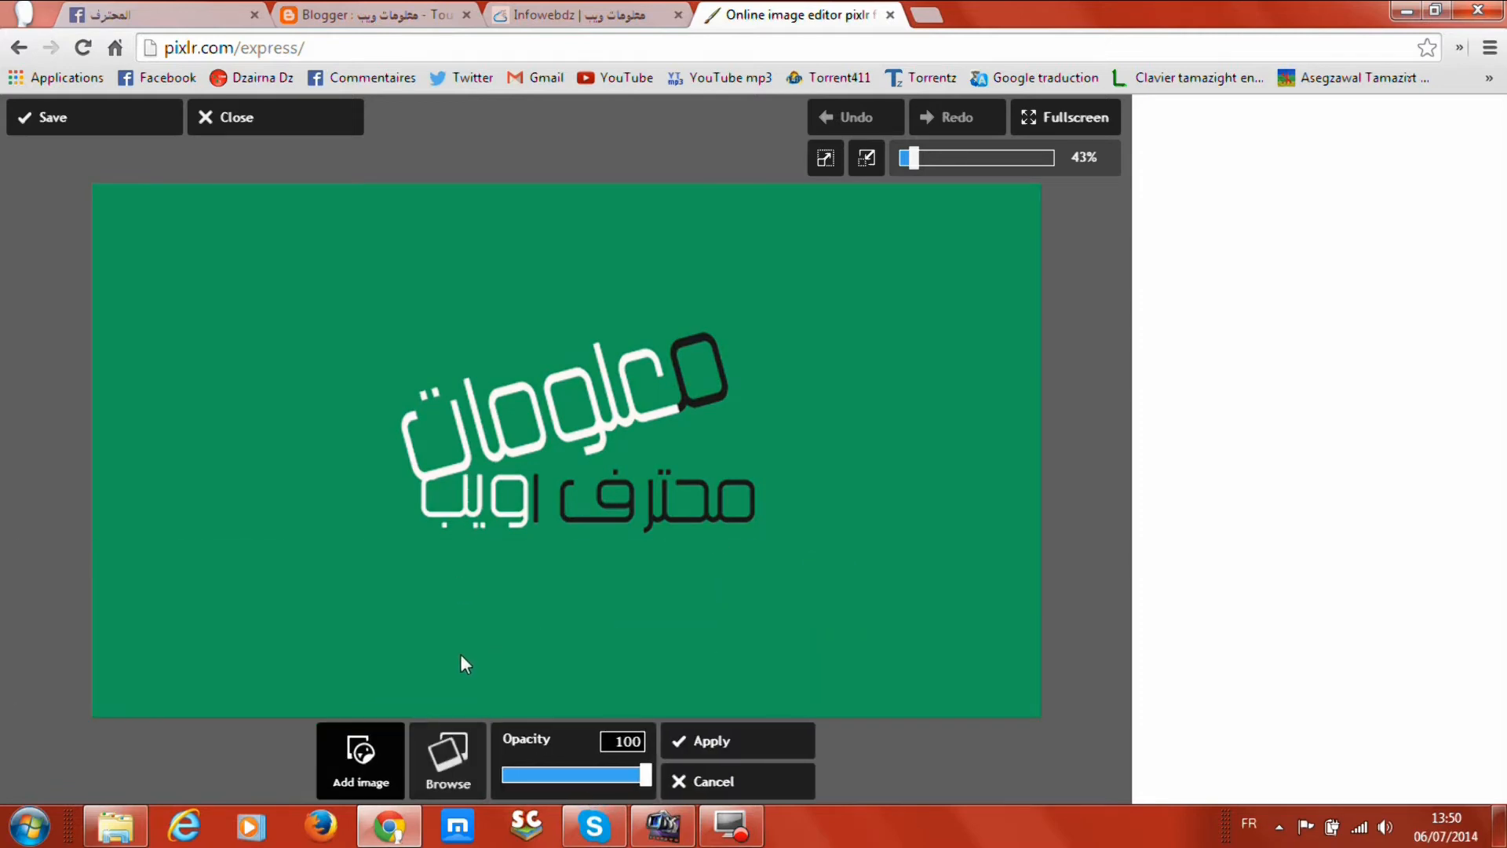
left_click(448, 758)
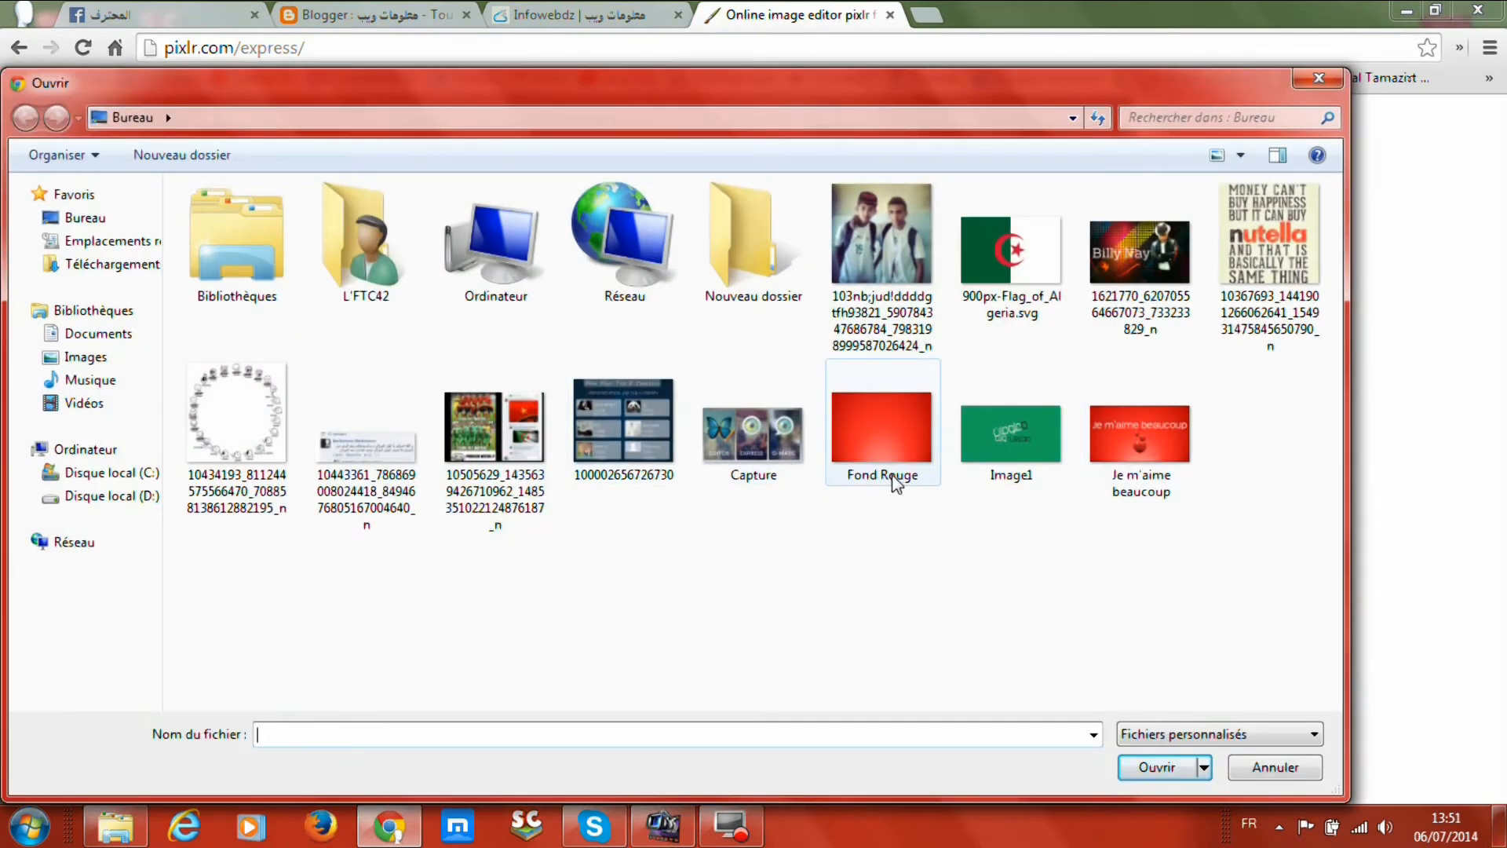
double_click(1014, 223)
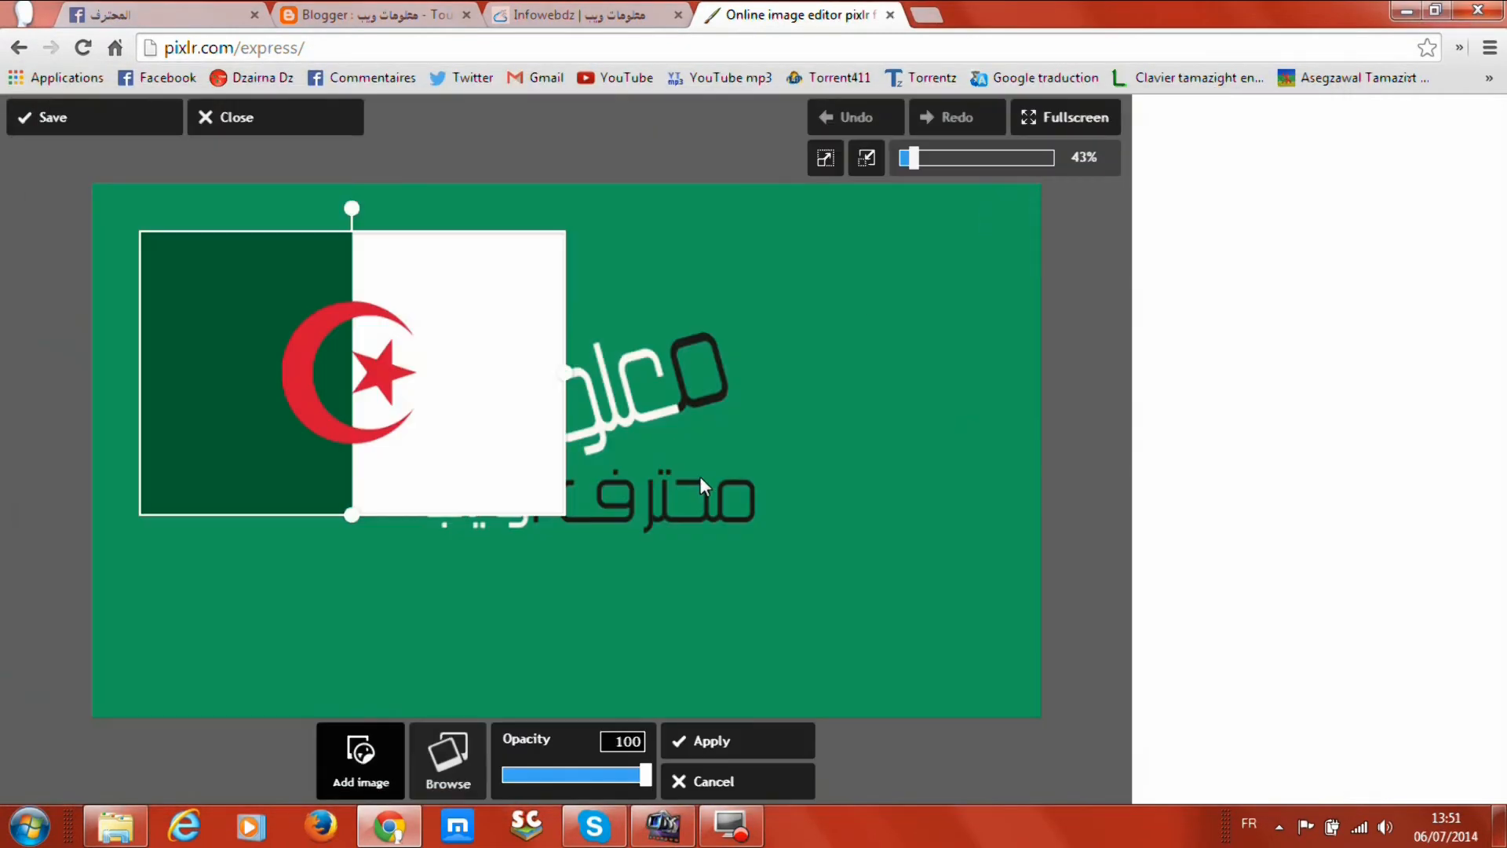
Shrink the added flag image and rotate it slightly counterclockwise.
mouse_move(352, 516)
left_mouse_down()
mouse_move(345, 369)
mouse_move(393, 410)
mouse_move(353, 486)
left_mouse_up()
left_click_drag(522, 377, 484, 310)
mouse_move(353, 256)
left_mouse_down()
mouse_move(449, 308)
mouse_move(349, 253)
left_mouse_up()
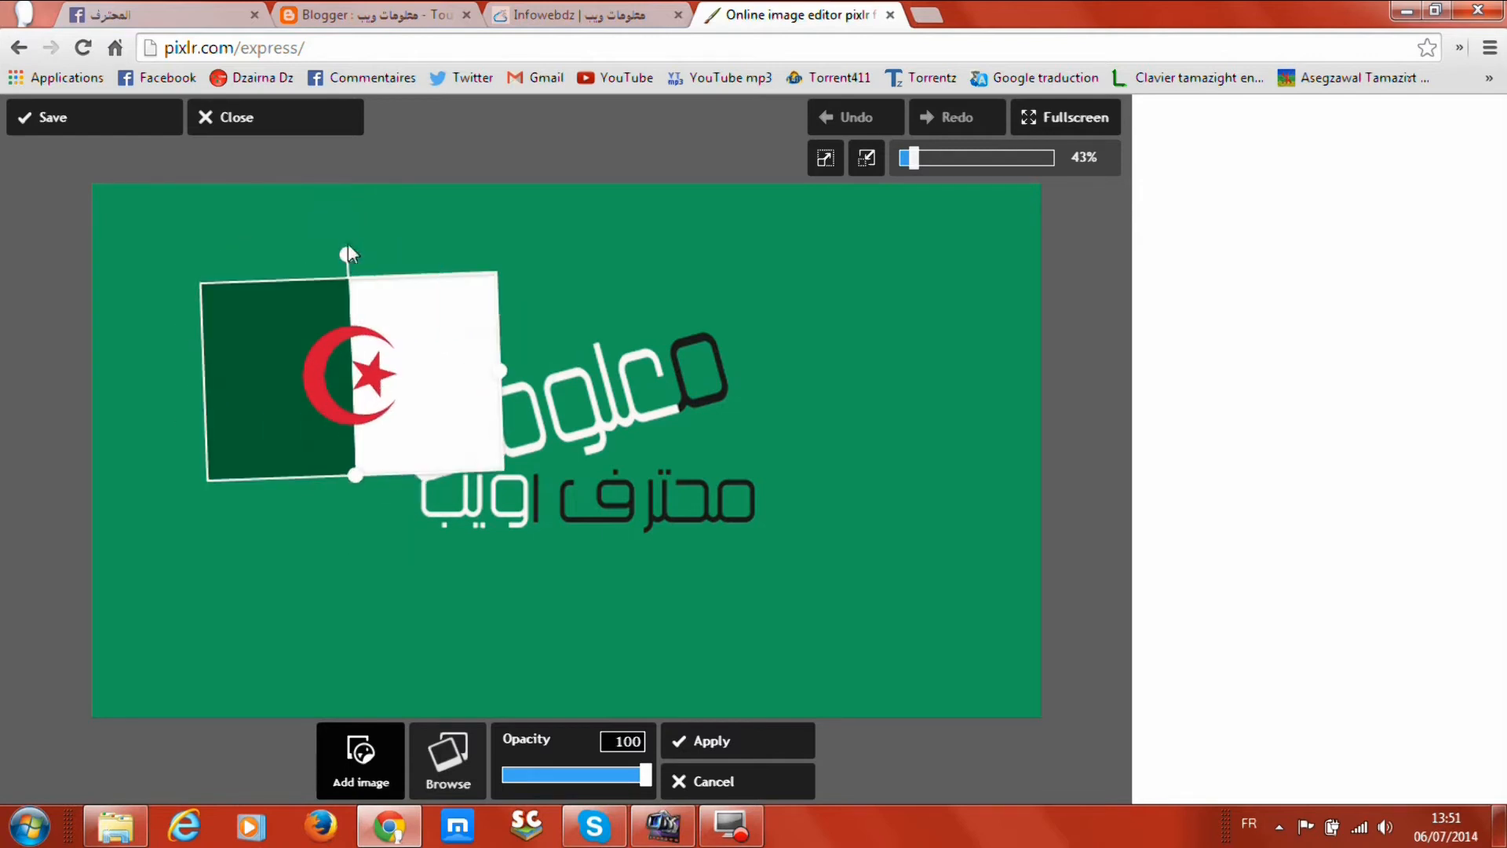
Discard the added flag image and open the Flag overlays of the Go Team category.
left_click(707, 780)
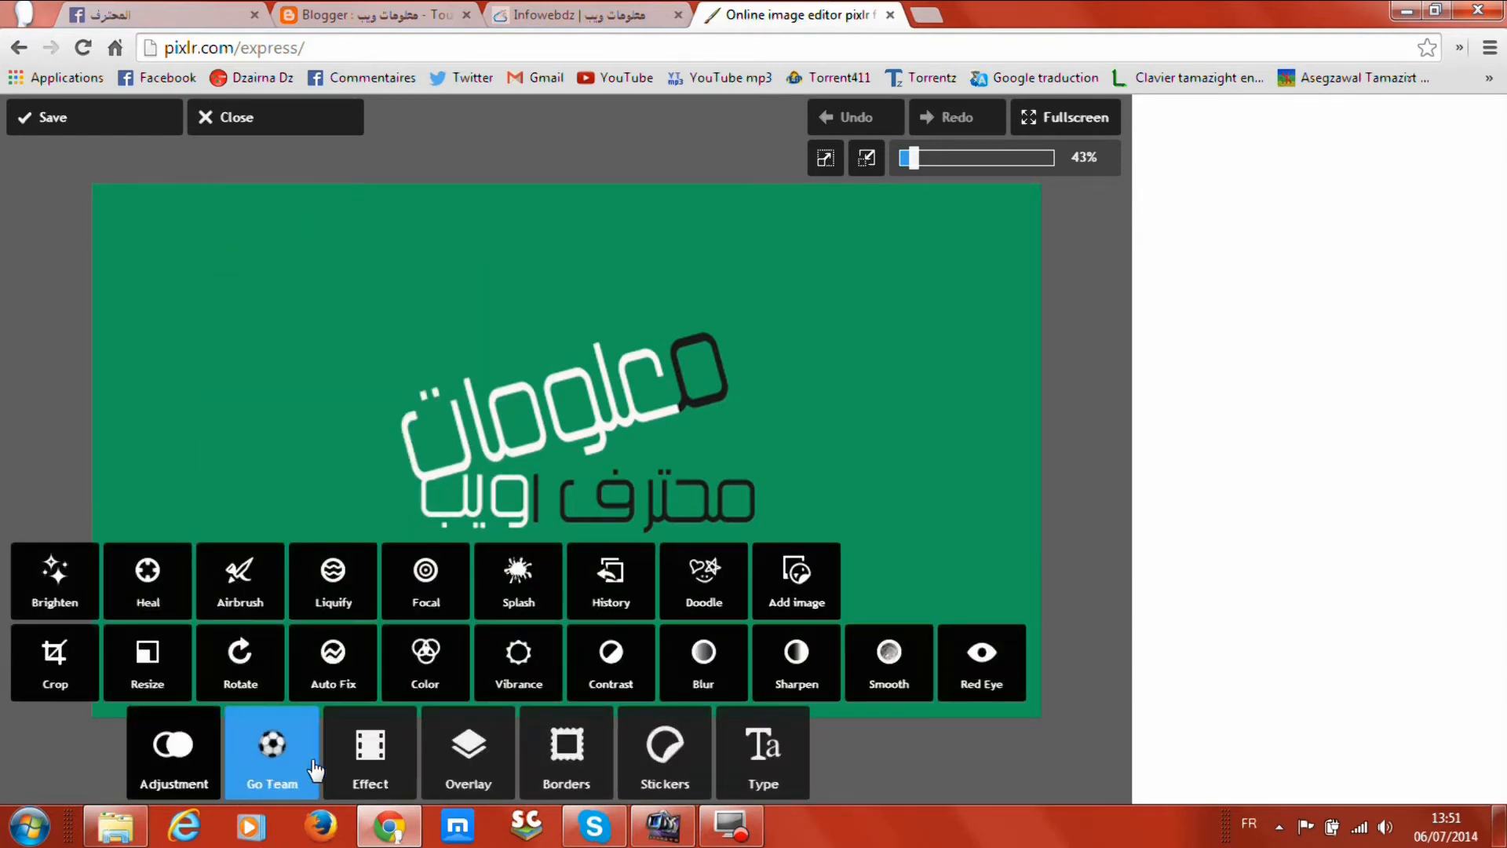
left_click(273, 766)
left_click(165, 659)
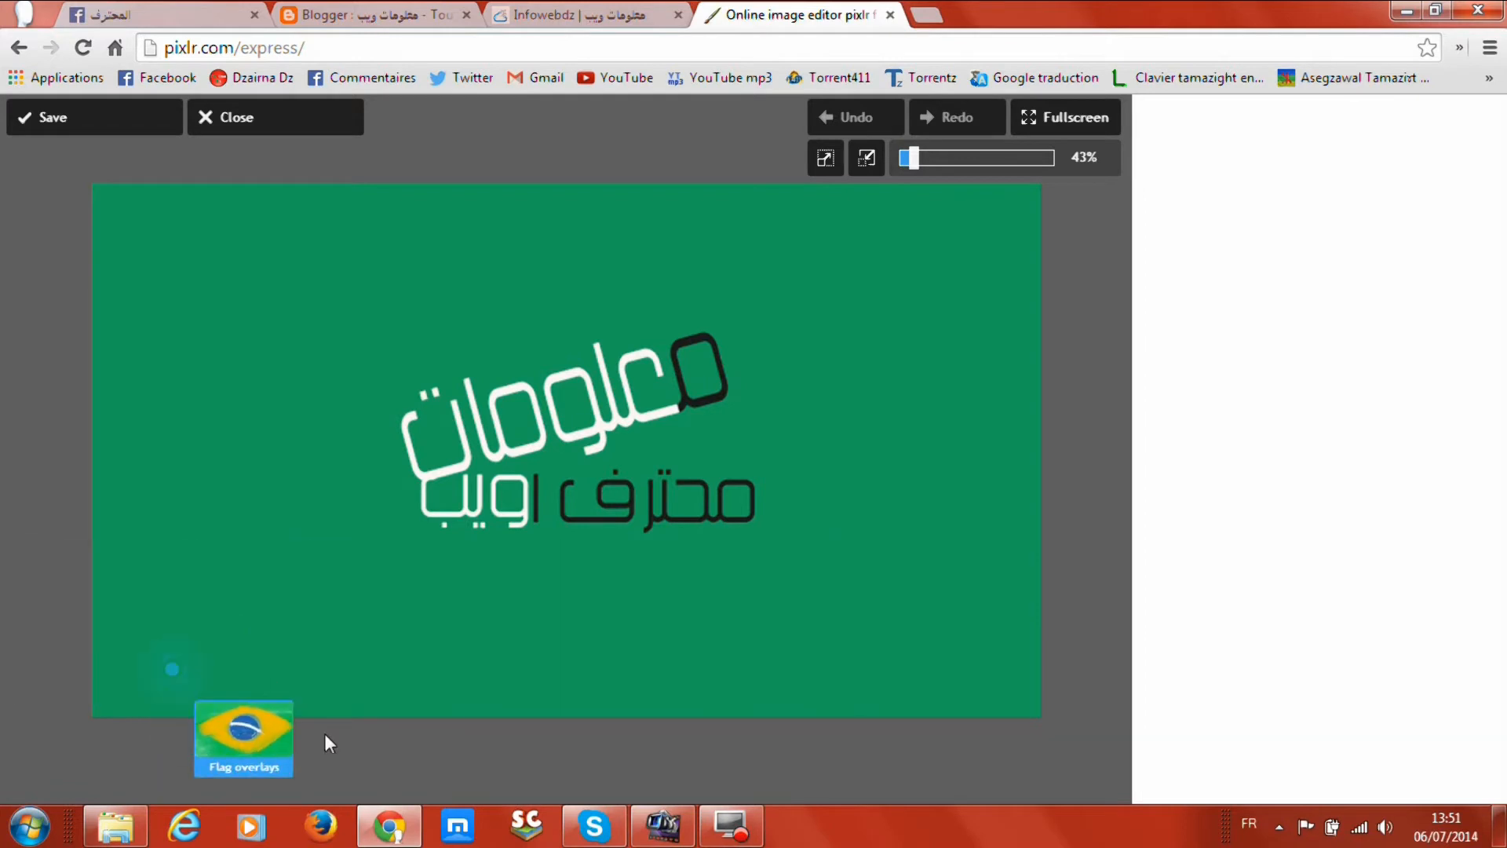
left_click(295, 768)
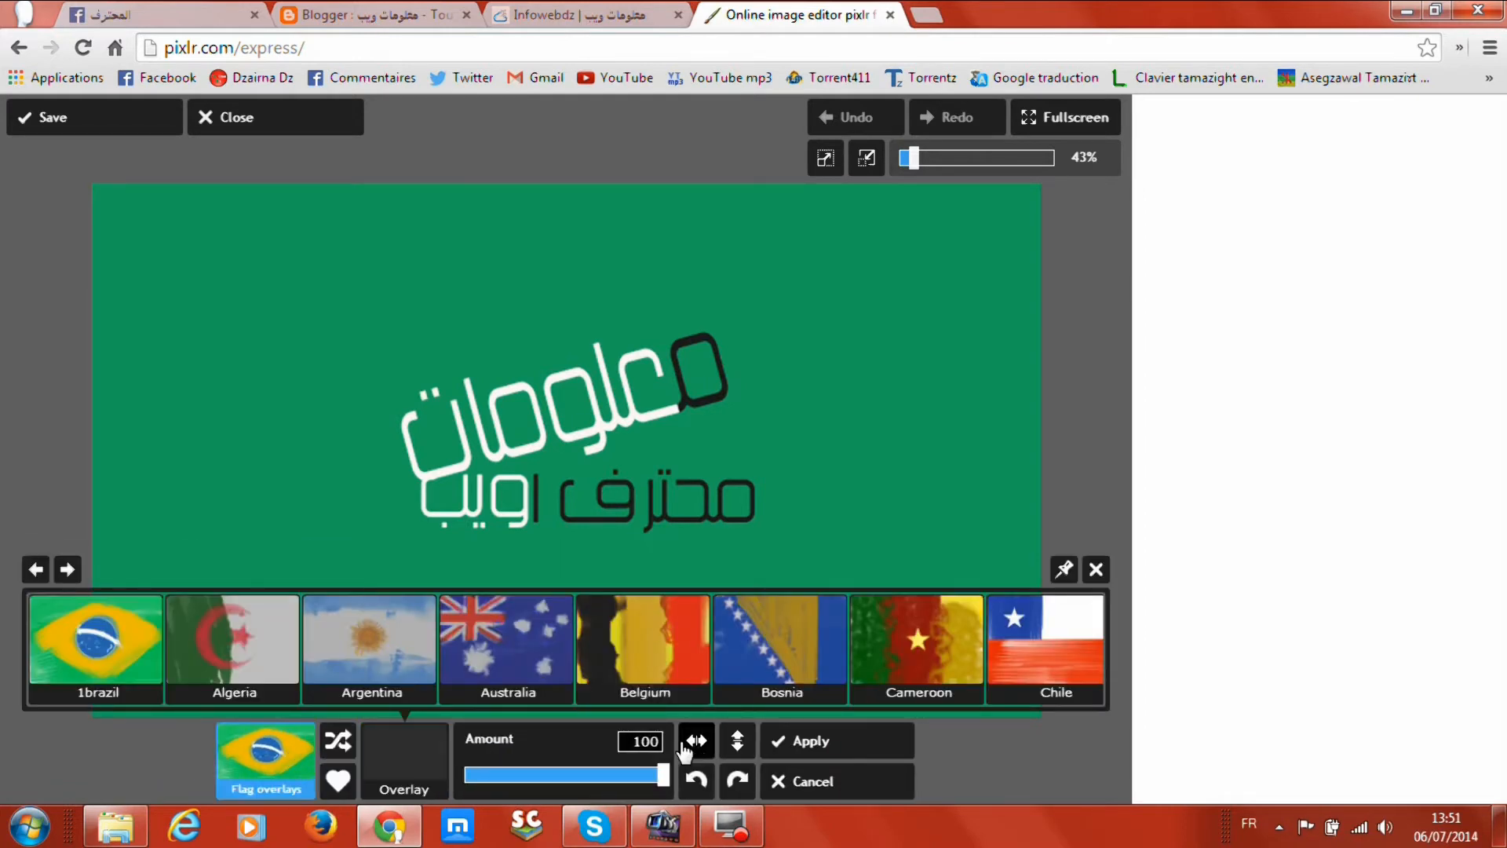
Browse the available flag overlays from Brazil through Switzerland and back, leaving without applying one.
left_click(69, 571)
left_click(68, 569)
left_click(67, 570)
left_click(68, 569)
left_click(67, 569)
left_click(68, 569)
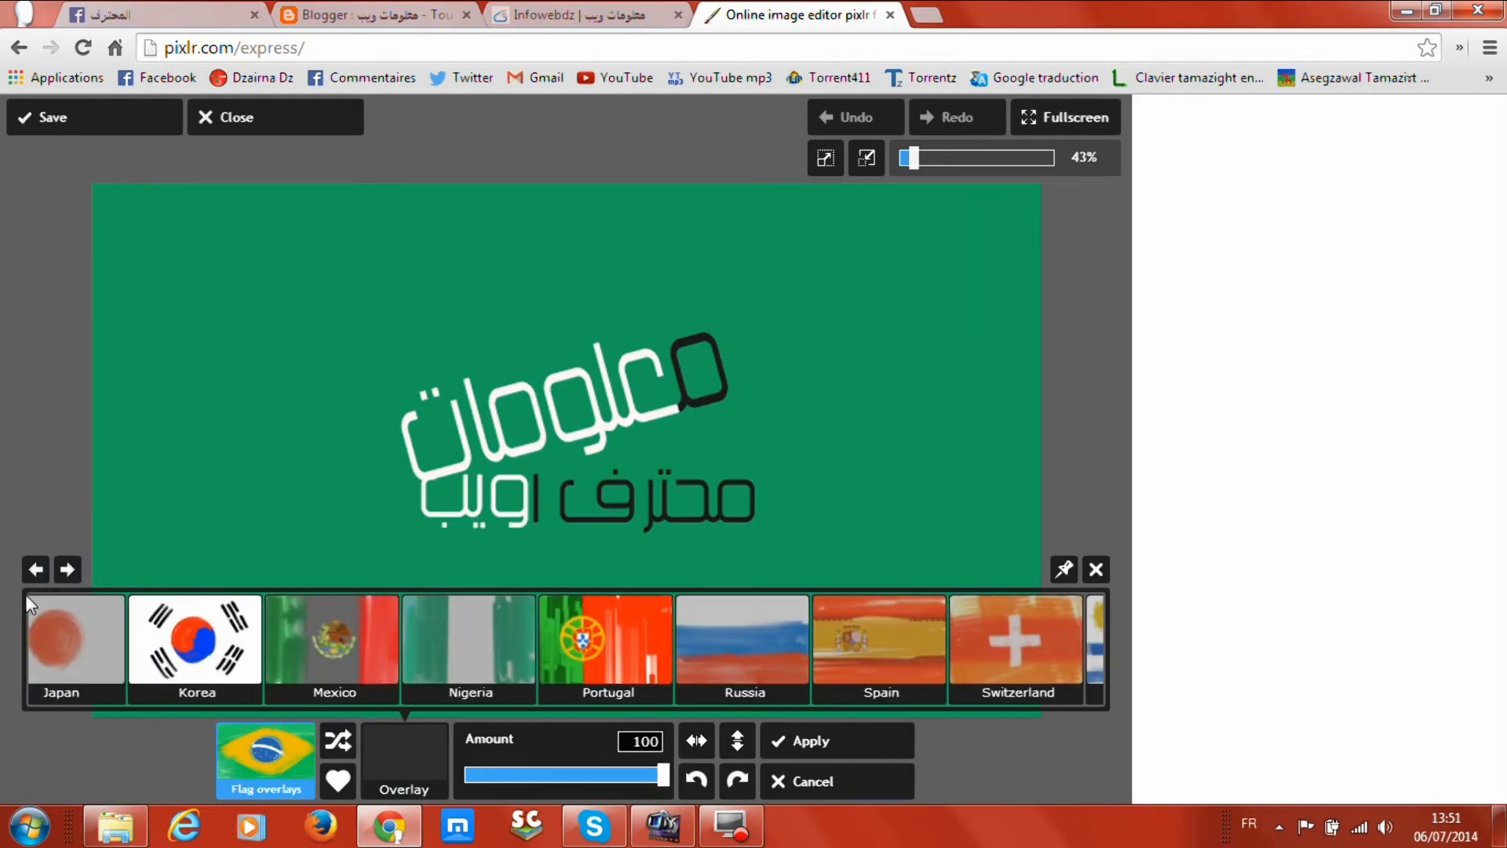
left_click(37, 575)
left_click(37, 575)
left_click(37, 576)
left_click(37, 576)
left_click(40, 577)
left_click(40, 577)
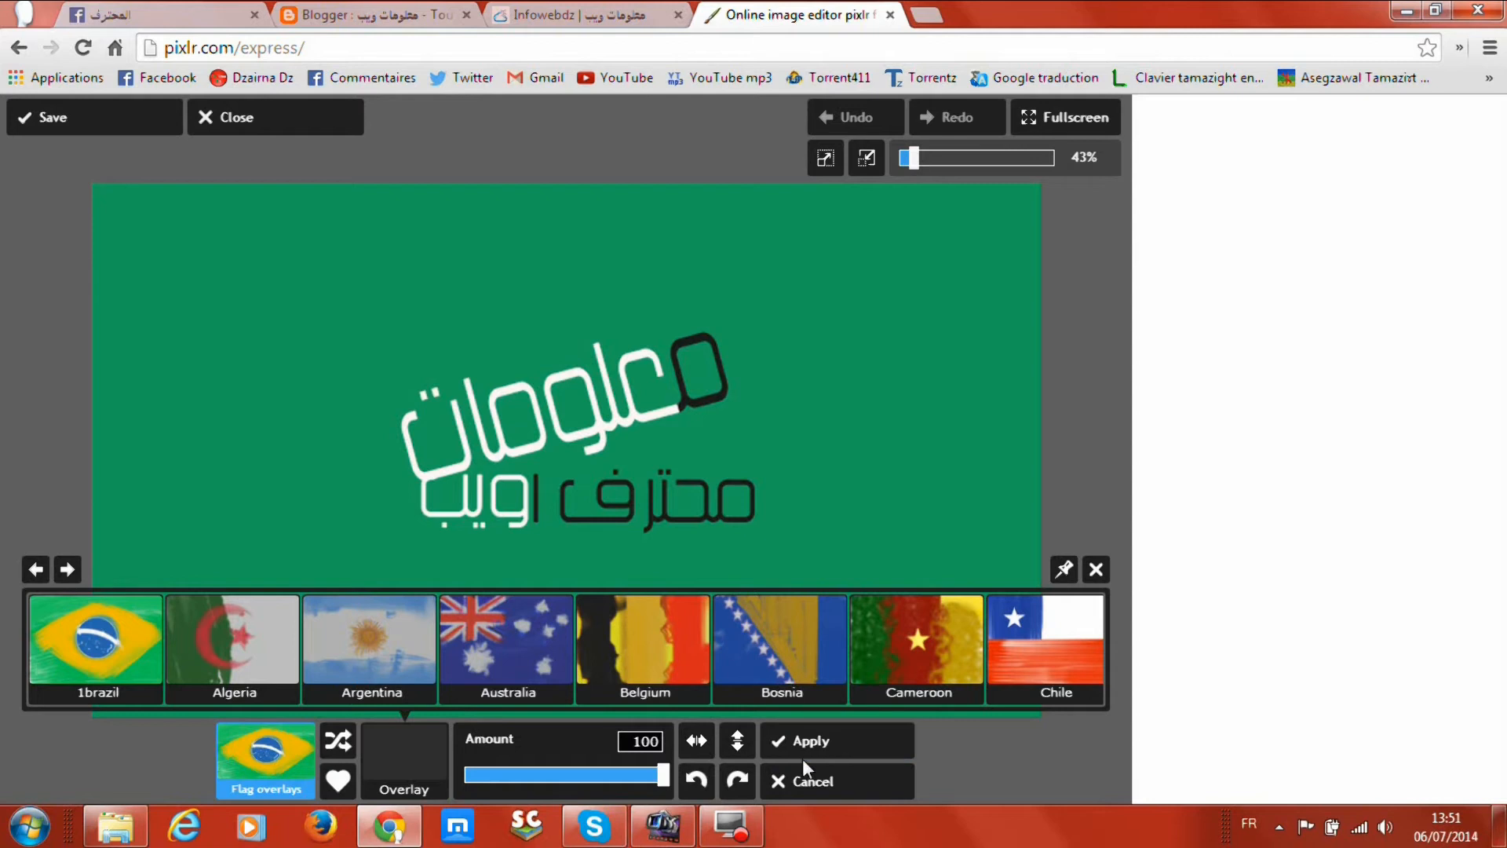
left_click(799, 779)
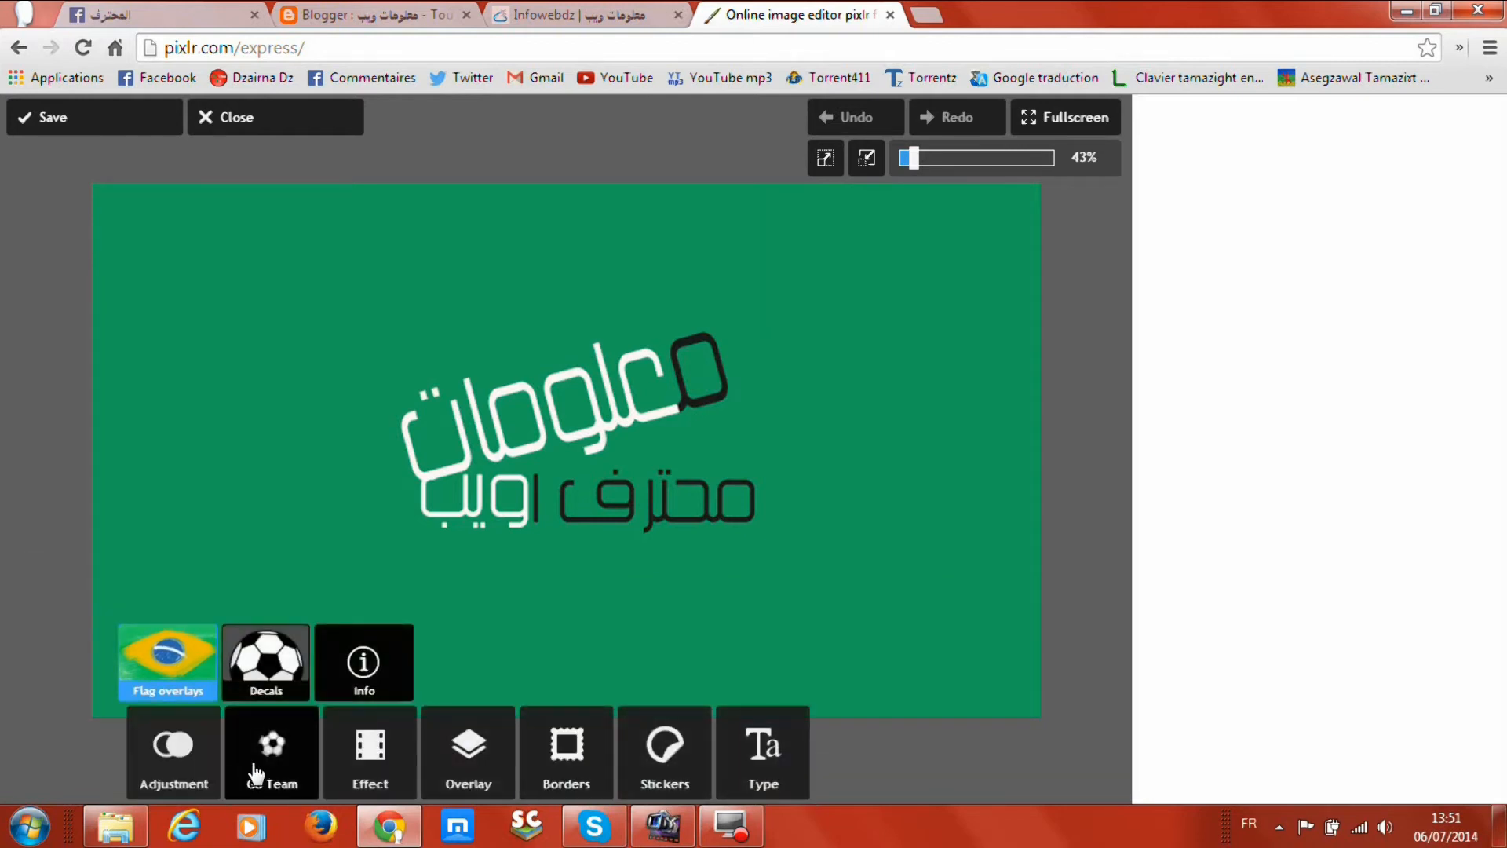
Look through the football Decals stickers of the Go Team category and leave without adding one.
left_click(266, 660)
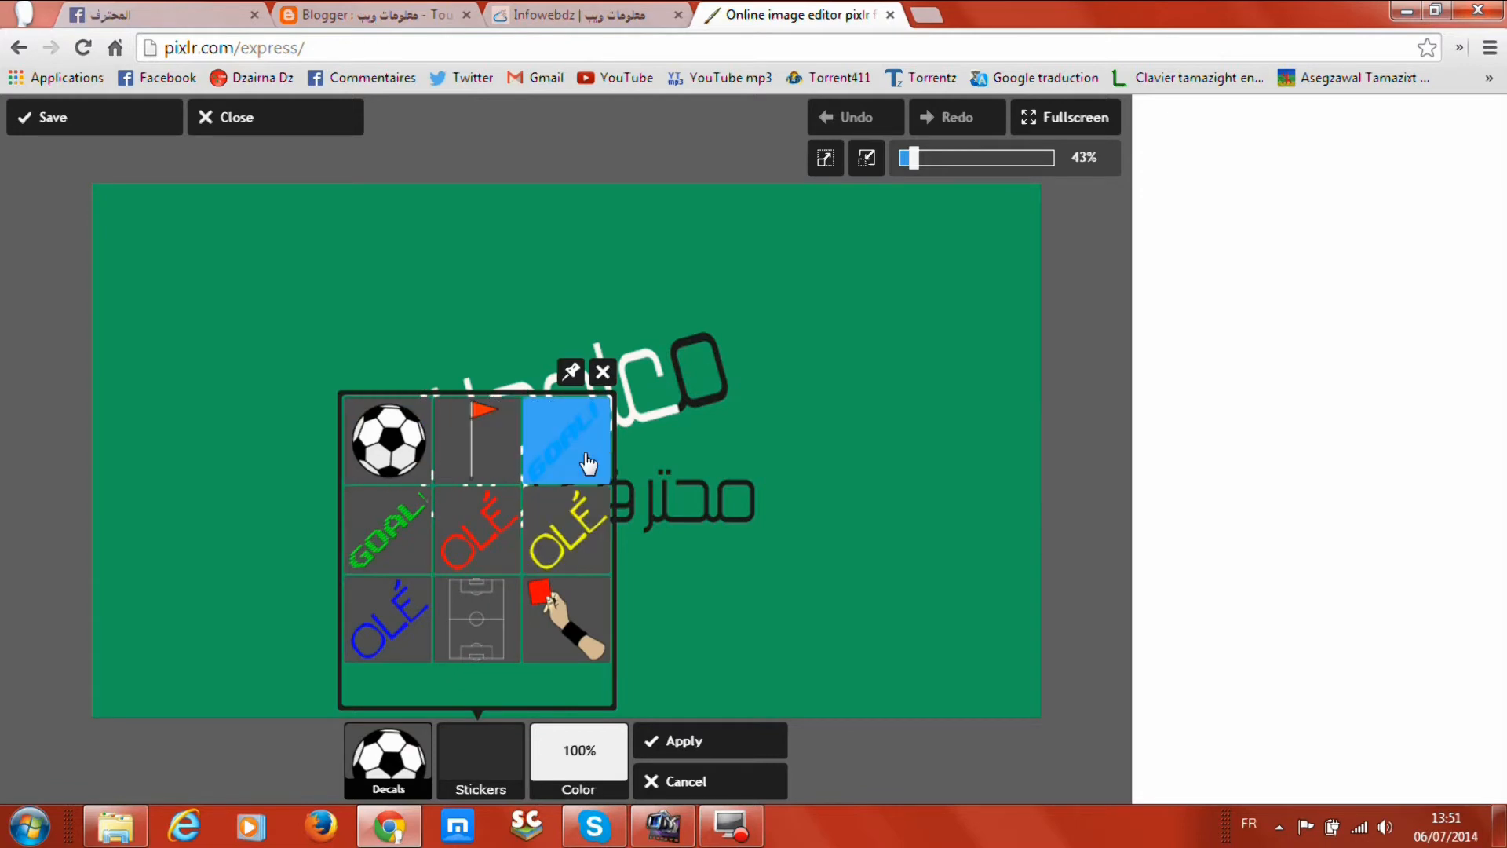
left_click(601, 374)
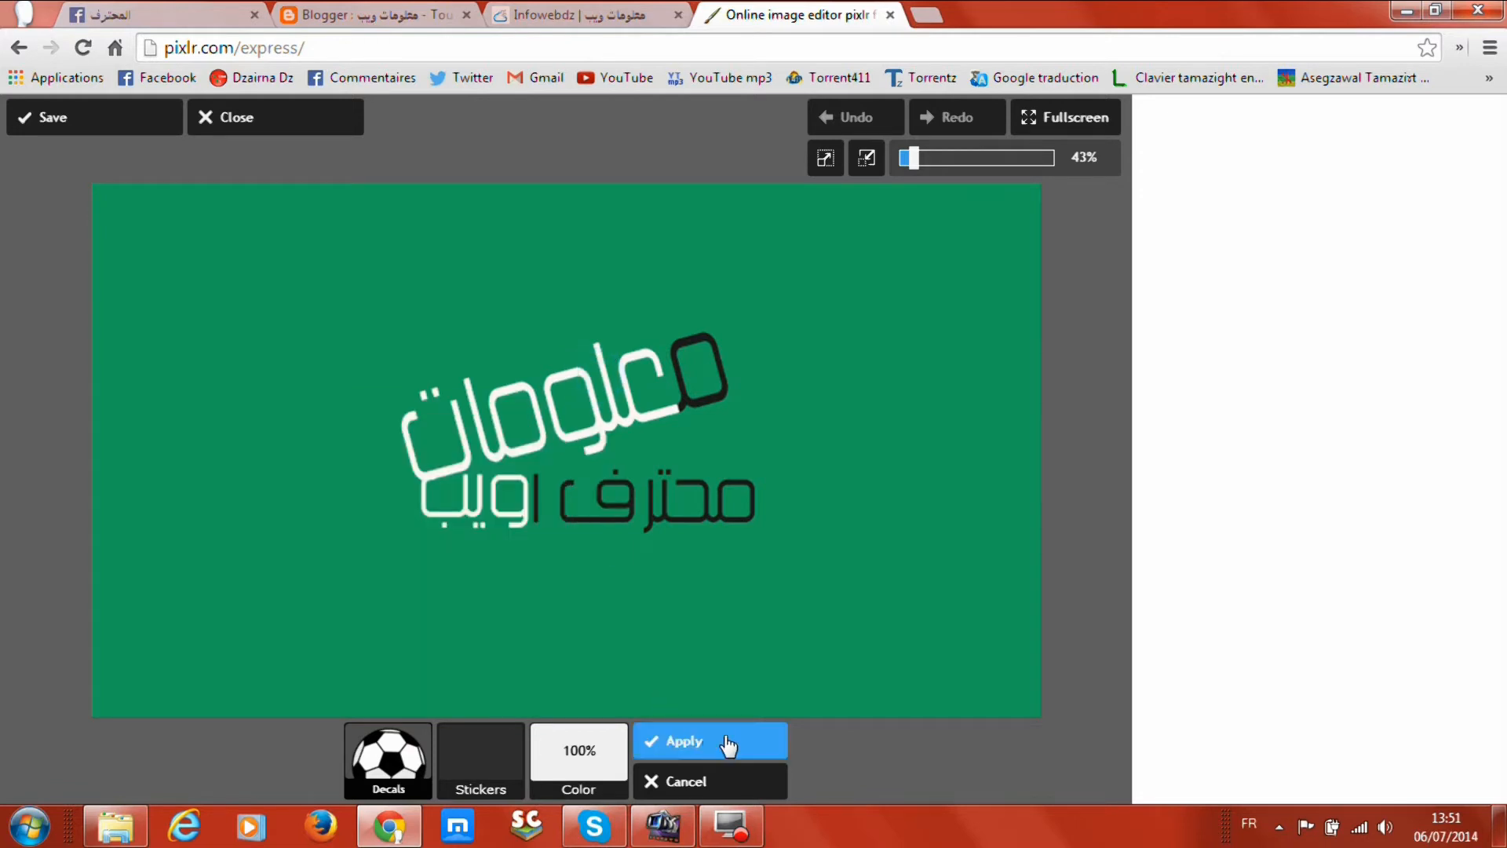
left_click(720, 787)
Preview the Agnes effect from the Too old set on the picture, and cancel it.
left_click(397, 742)
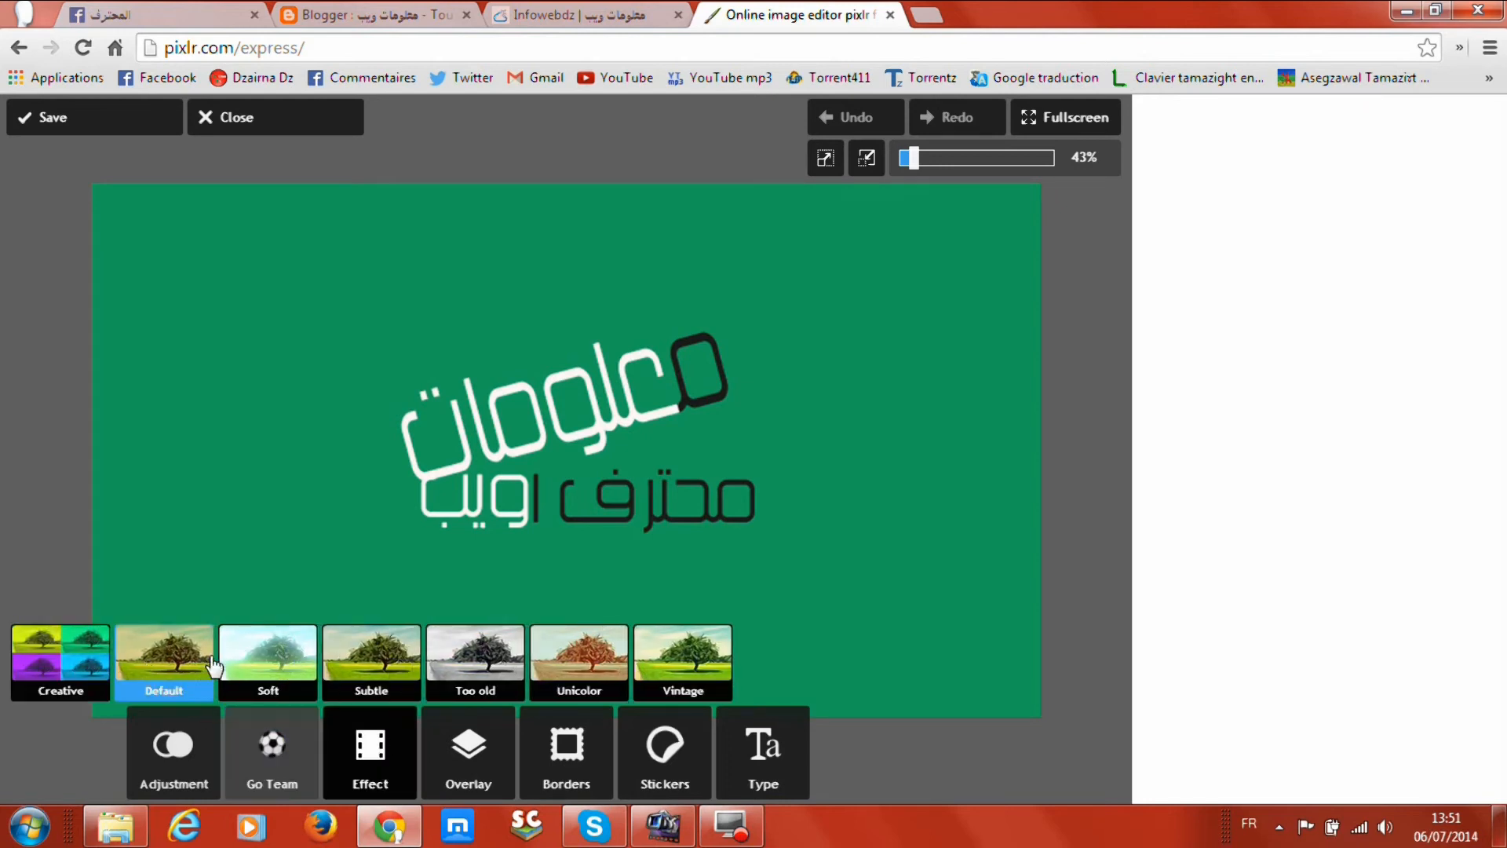
left_click(467, 663)
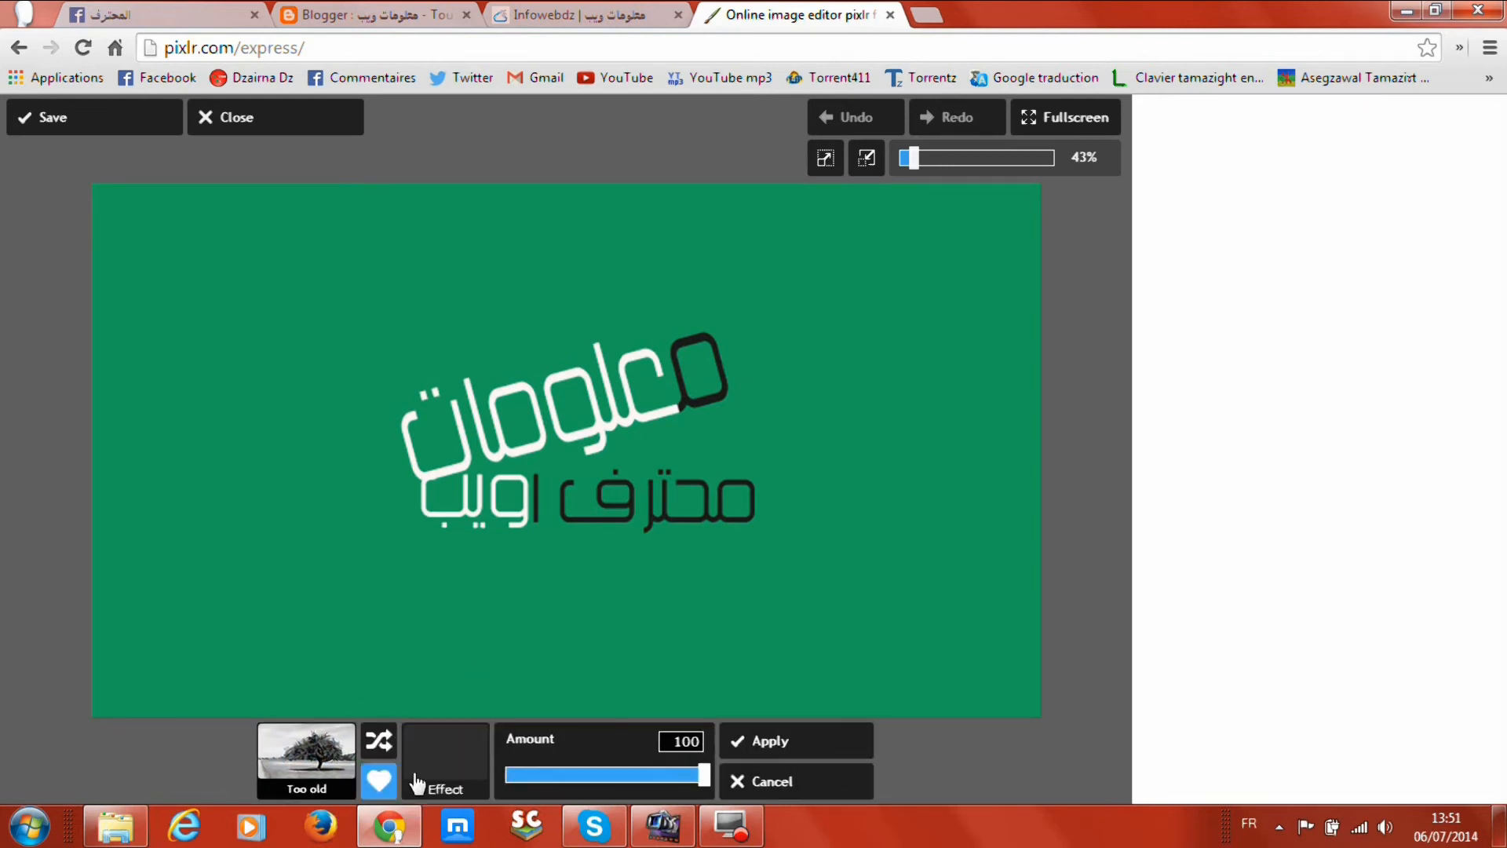
left_click(401, 777)
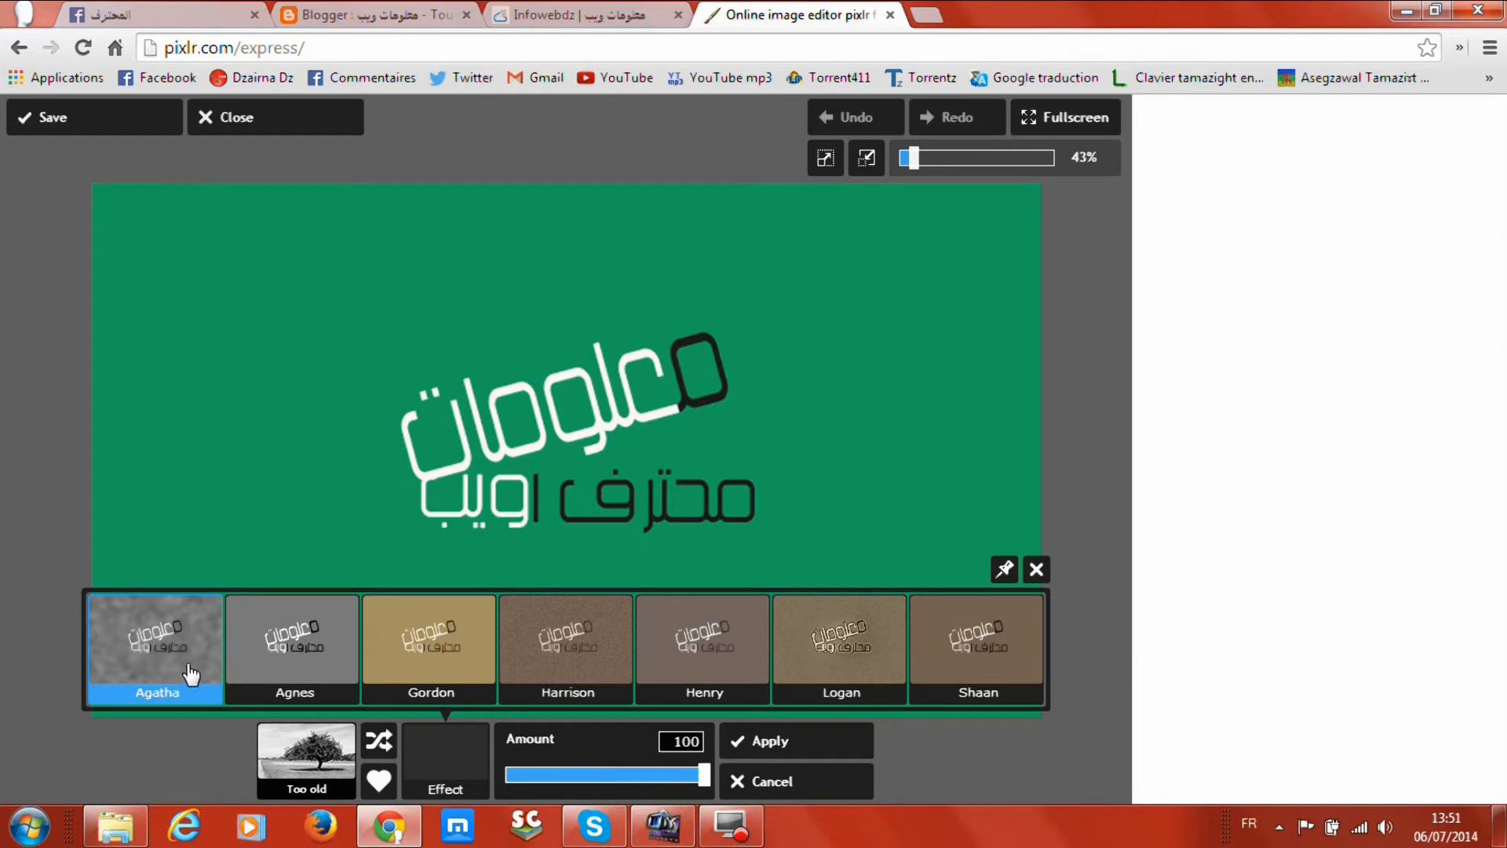
left_click(294, 653)
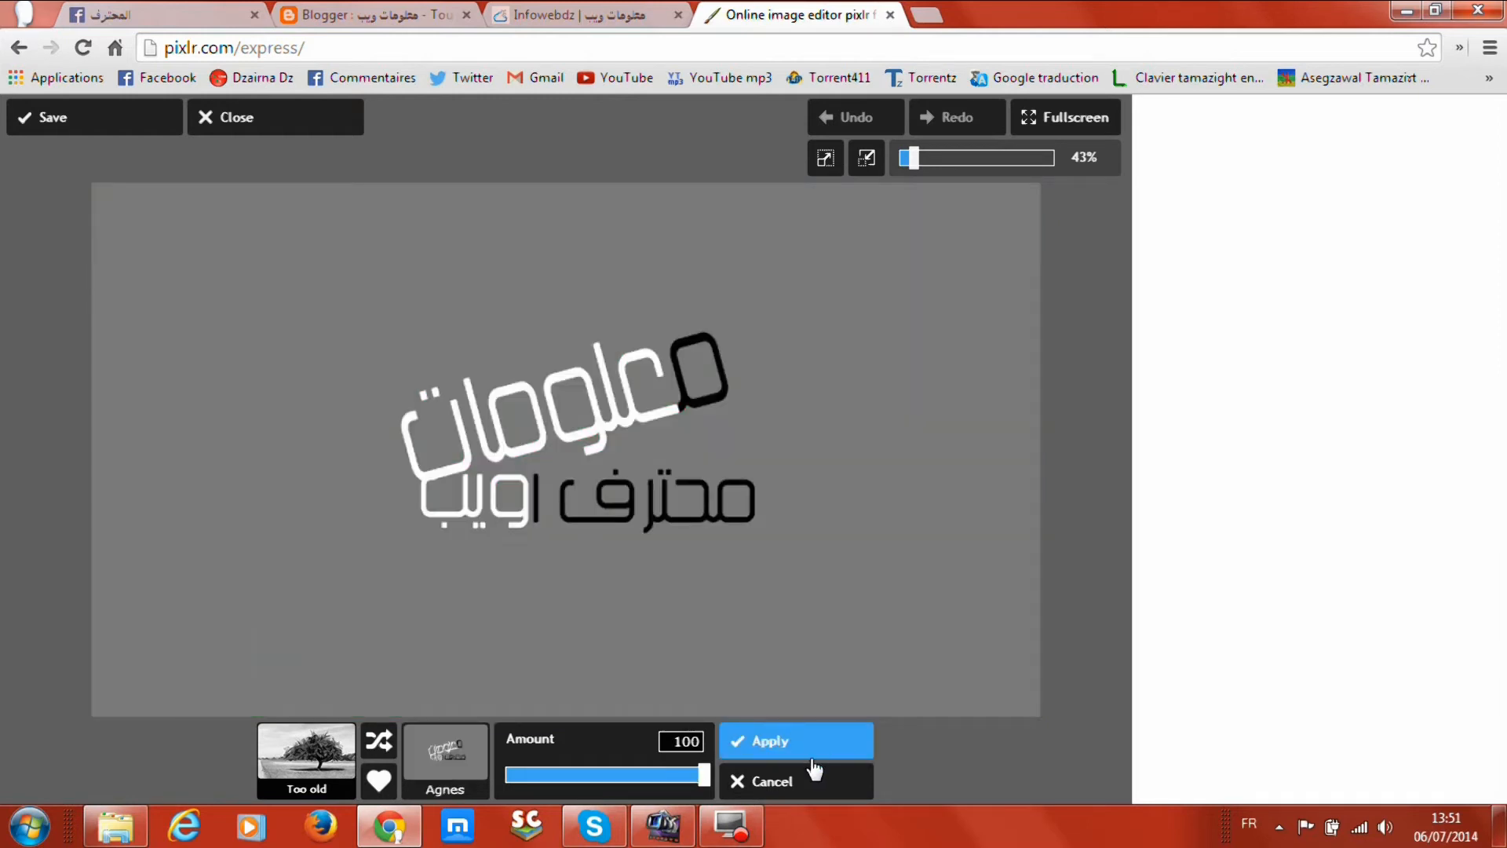
left_click(798, 780)
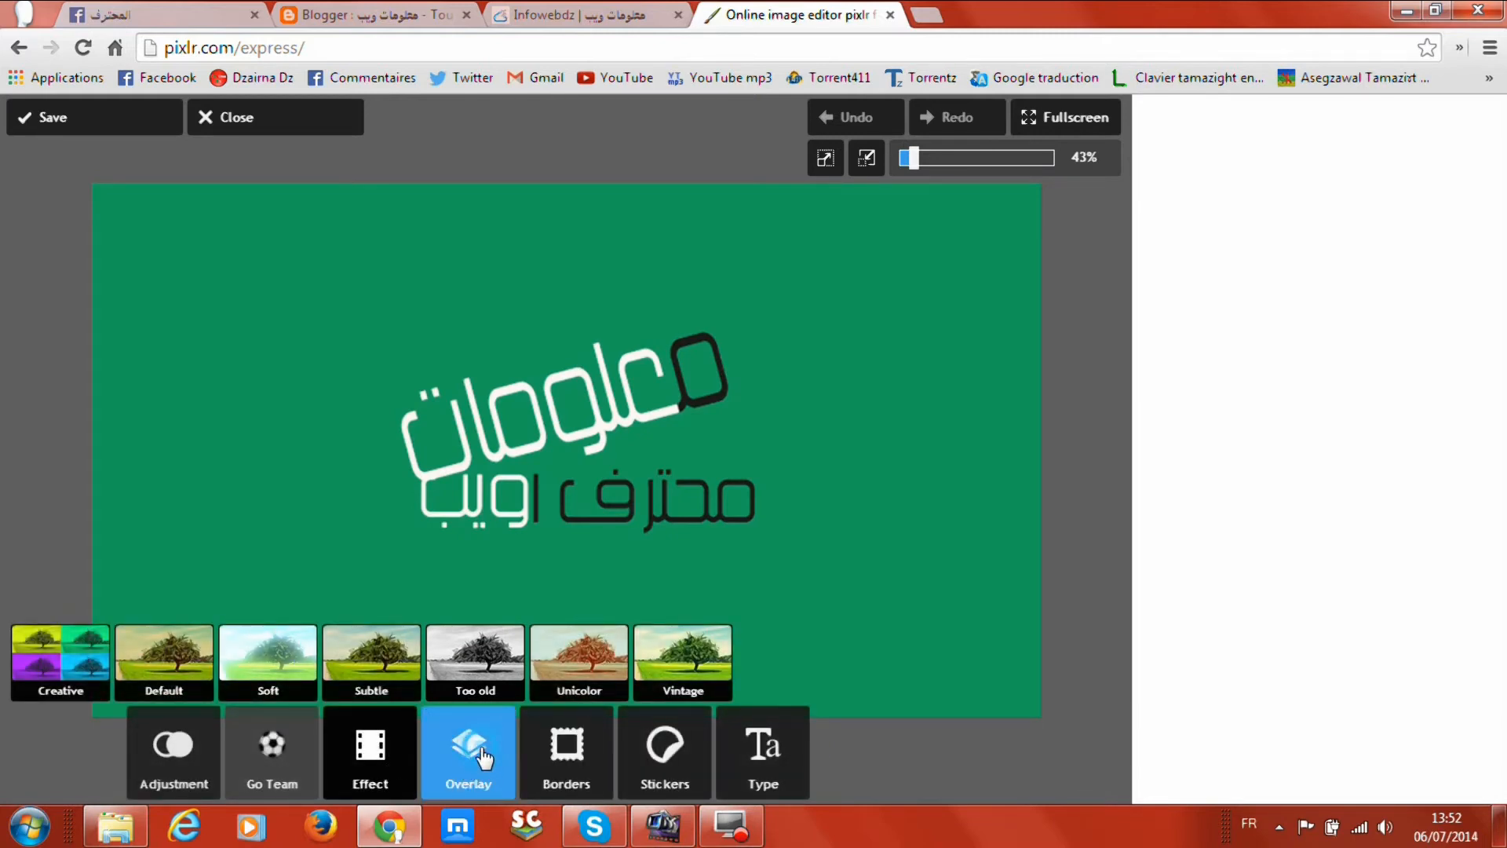
Preview the Beep and Foggy overlays from the Default overlay set, and cancel without applying.
left_click(481, 752)
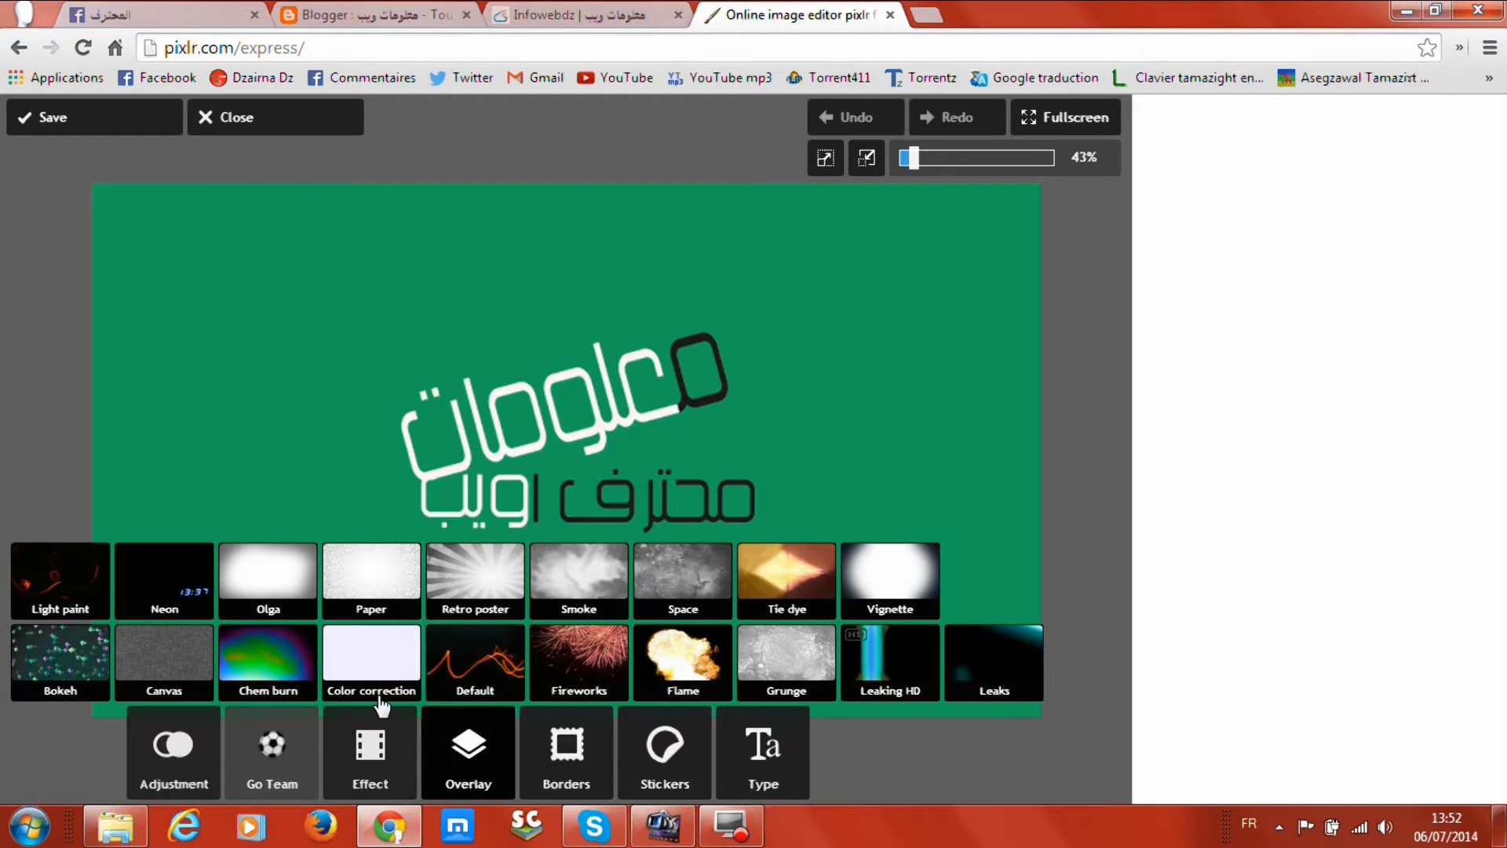
left_click(441, 662)
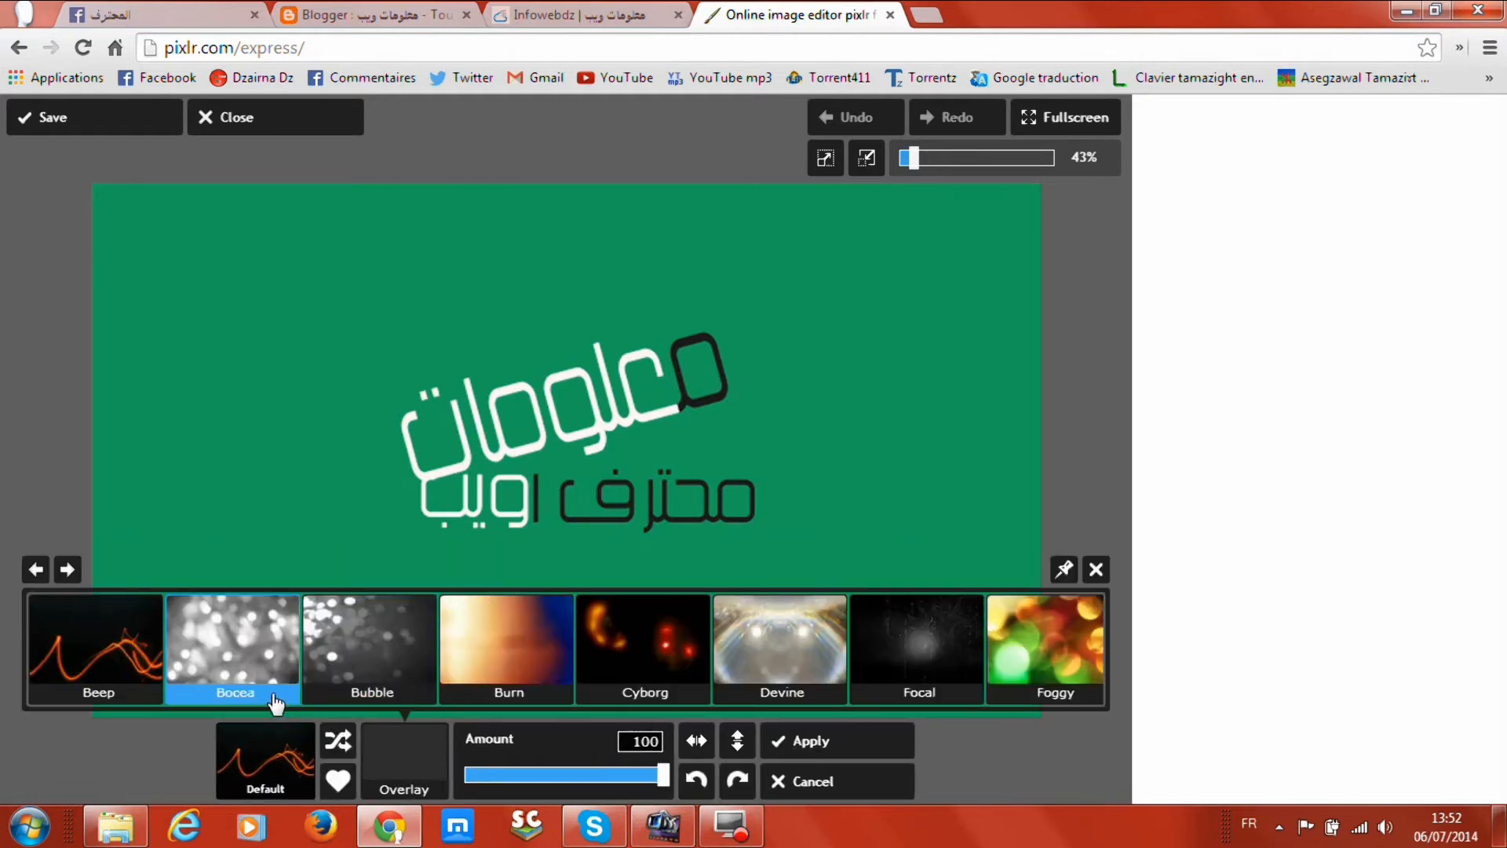
left_click(134, 671)
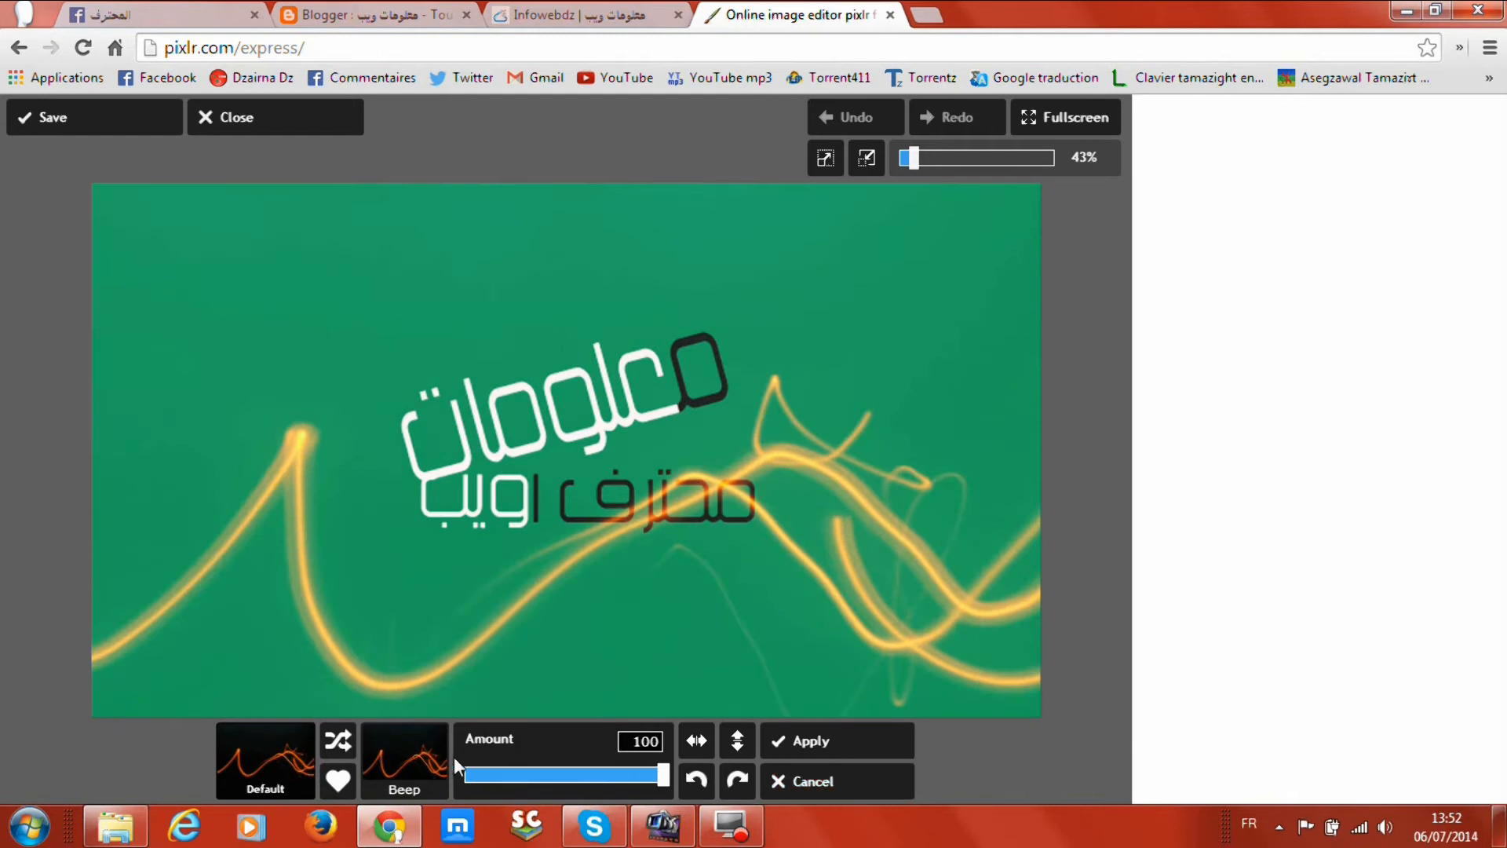
left_click(405, 758)
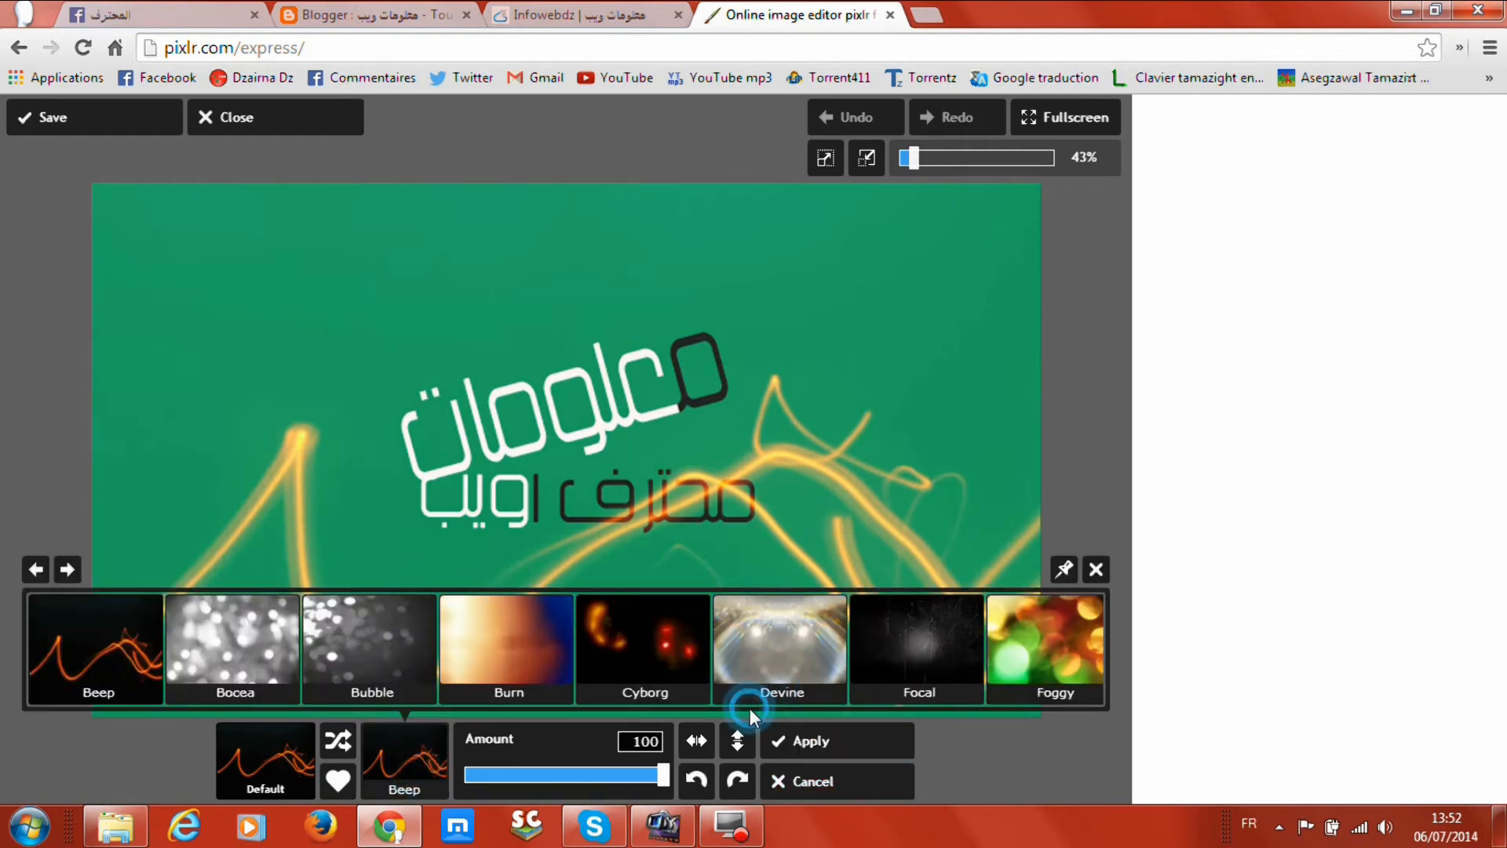
left_click(1053, 686)
left_click(777, 781)
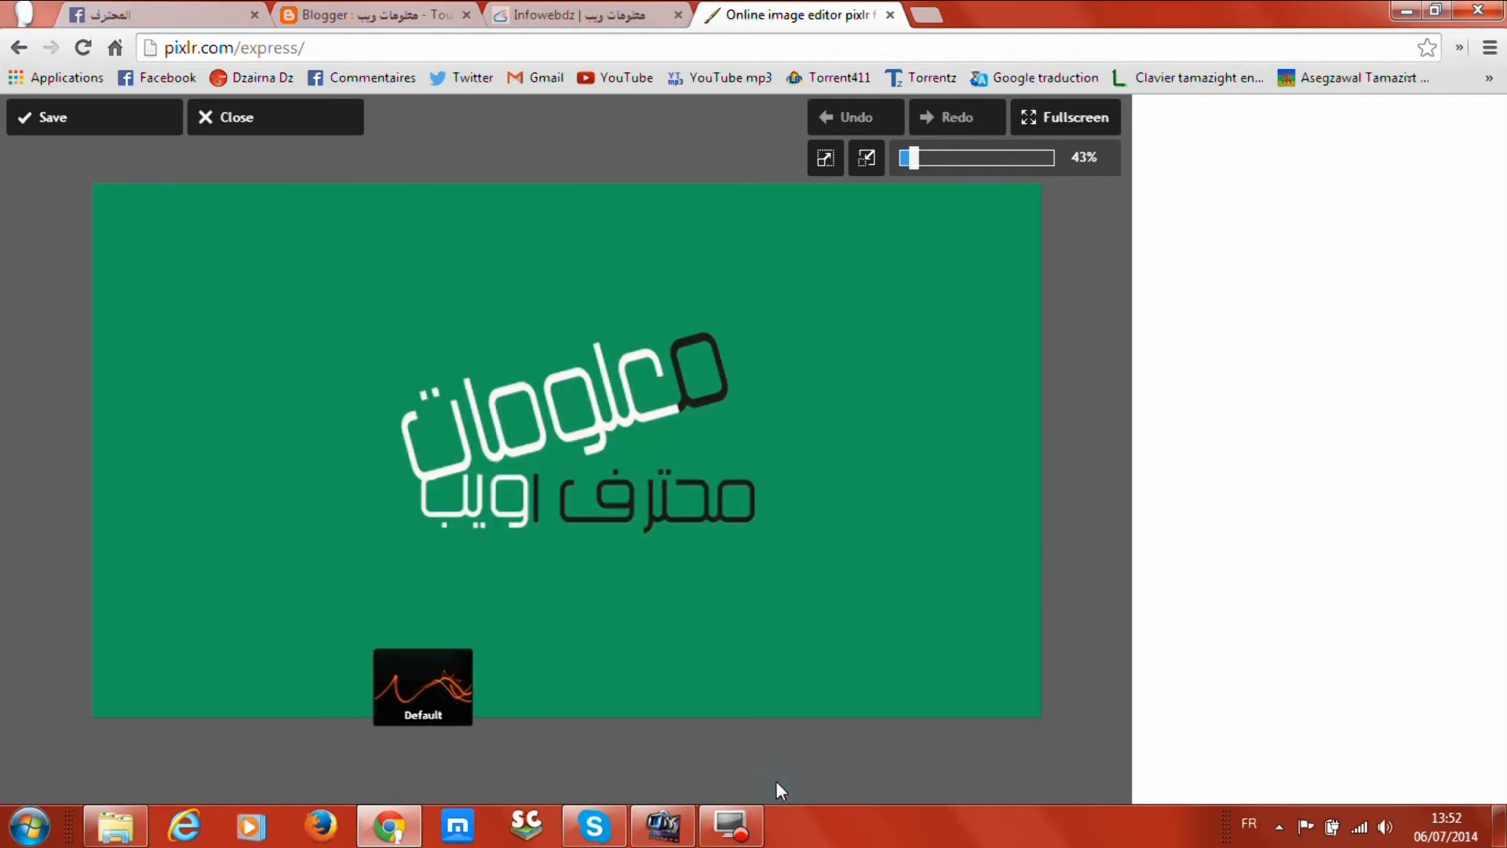
Try the Excited overlay from the Fireworks set on the picture, and cancel it.
left_click(589, 663)
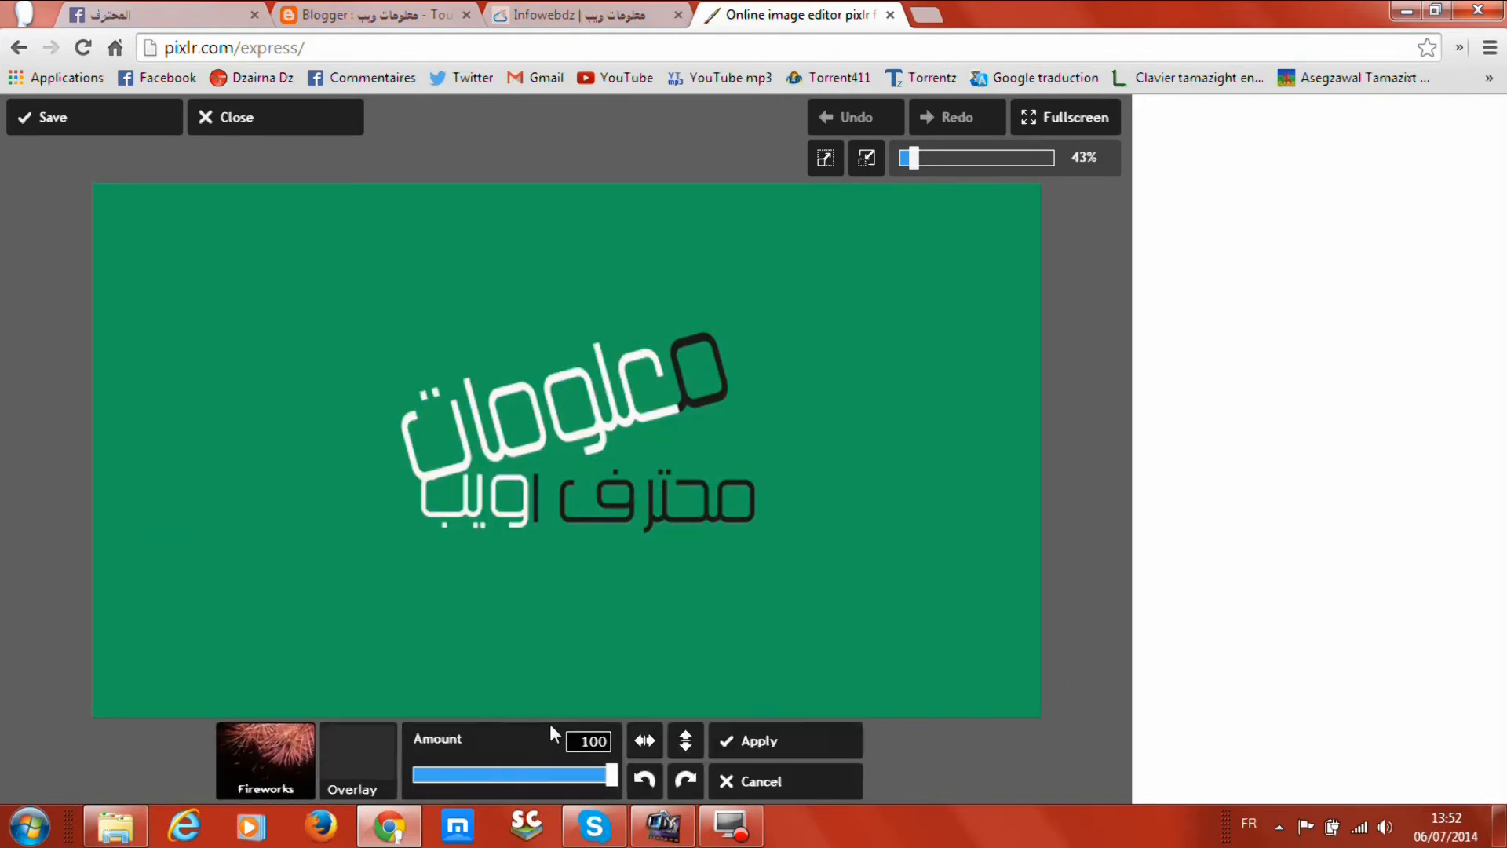
left_click(404, 757)
left_click(483, 663)
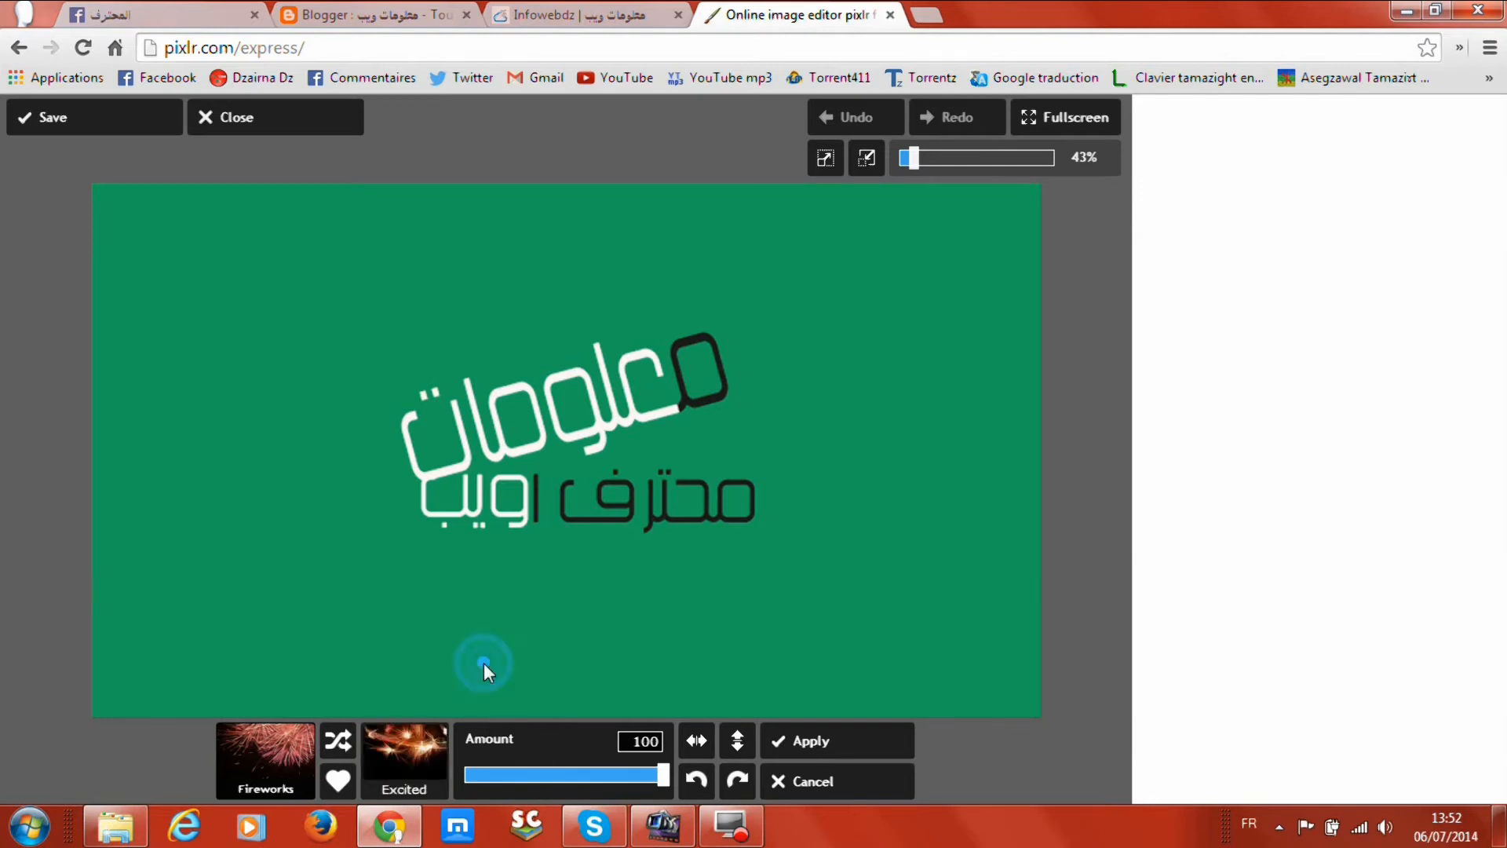
left_click(831, 787)
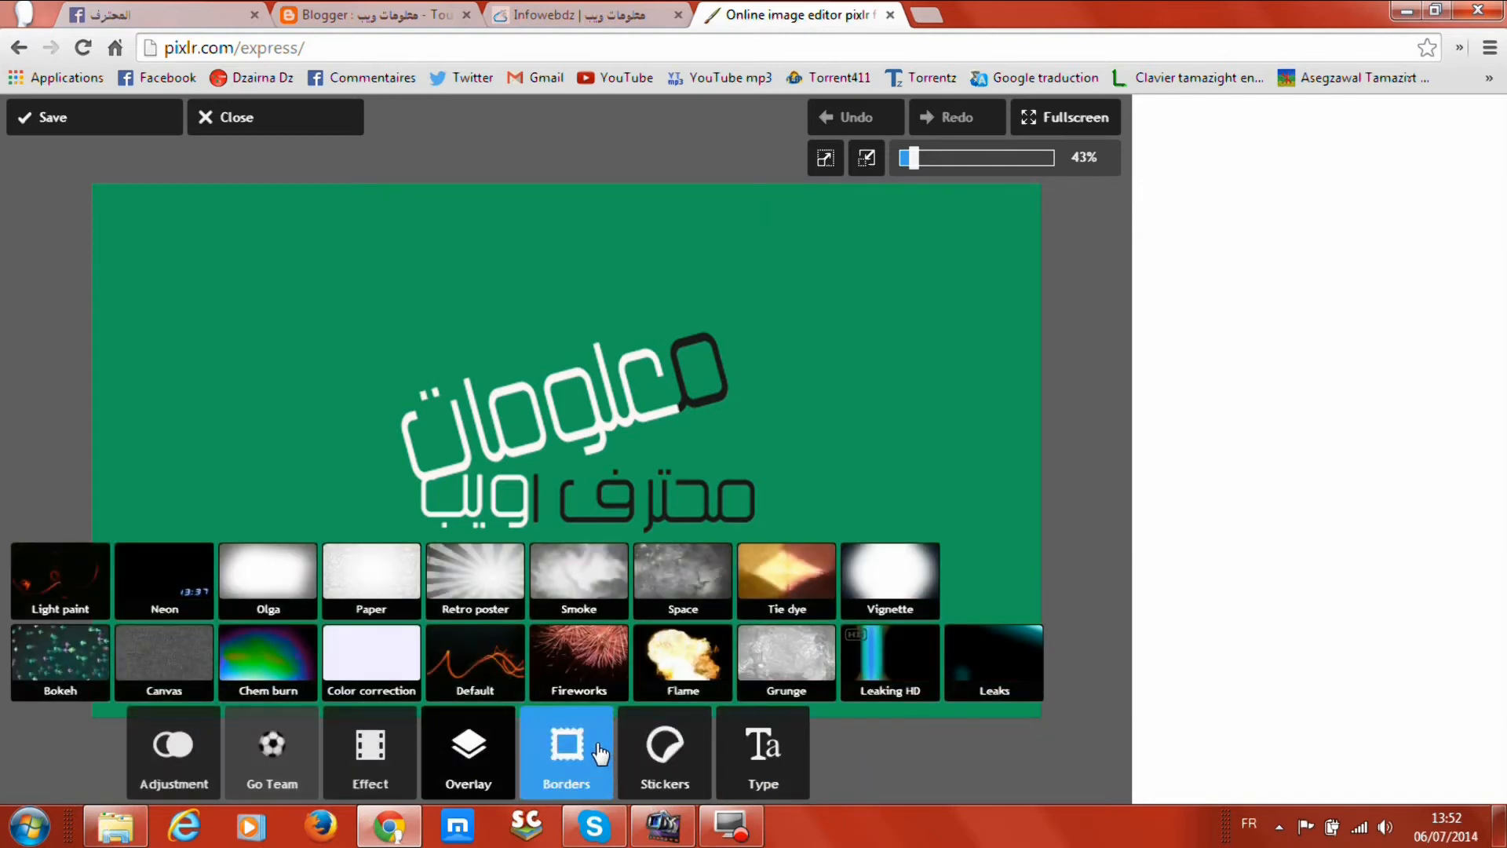
Try the Ball border from the Film set and the Dirt border from the Default set, cancelling both.
left_click(581, 752)
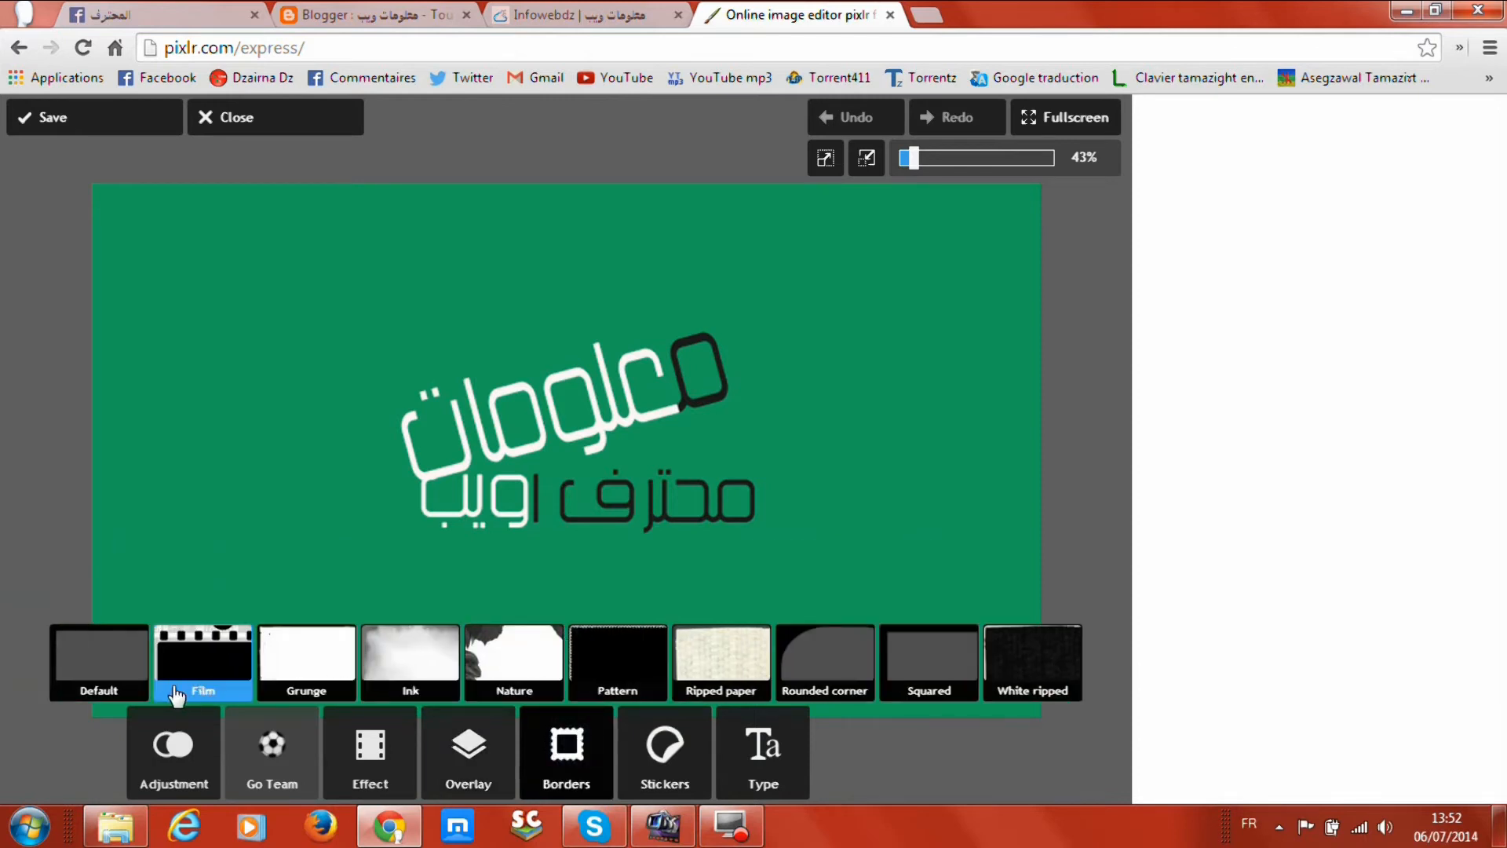
left_click(200, 664)
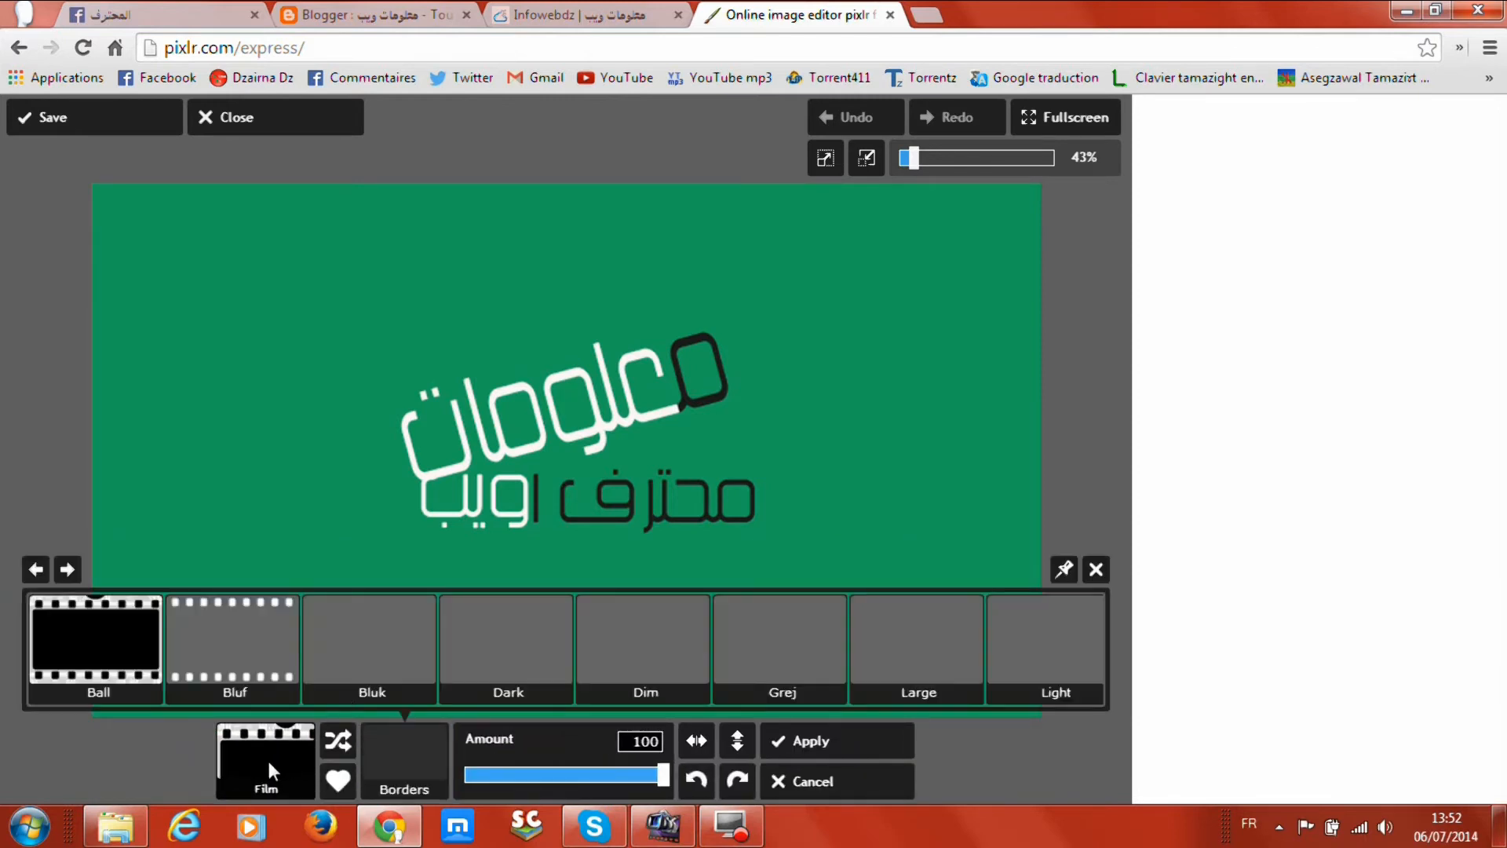
left_click(116, 656)
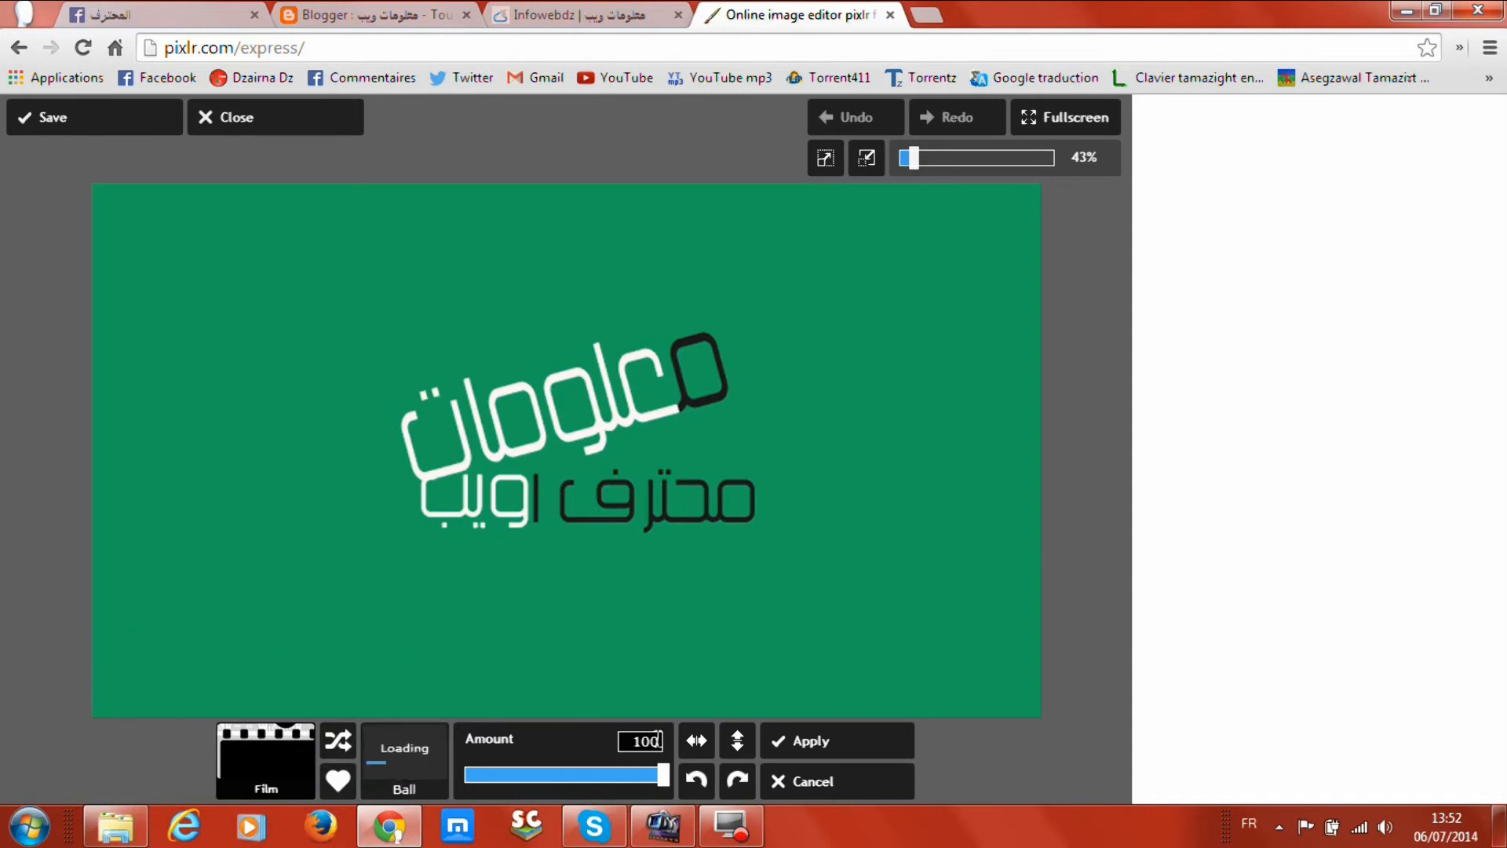
left_click(811, 793)
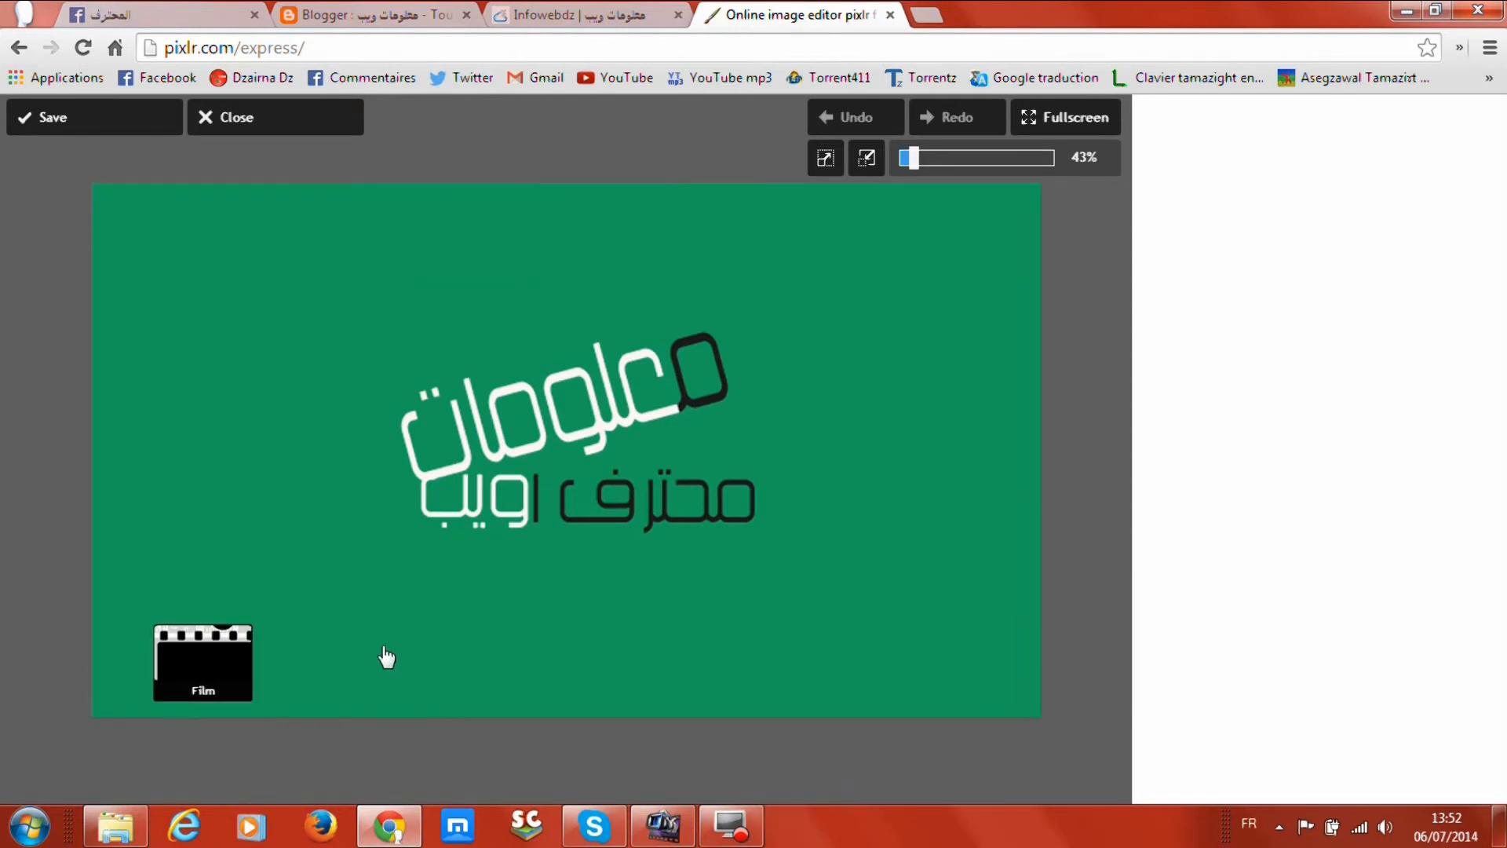
left_click(116, 663)
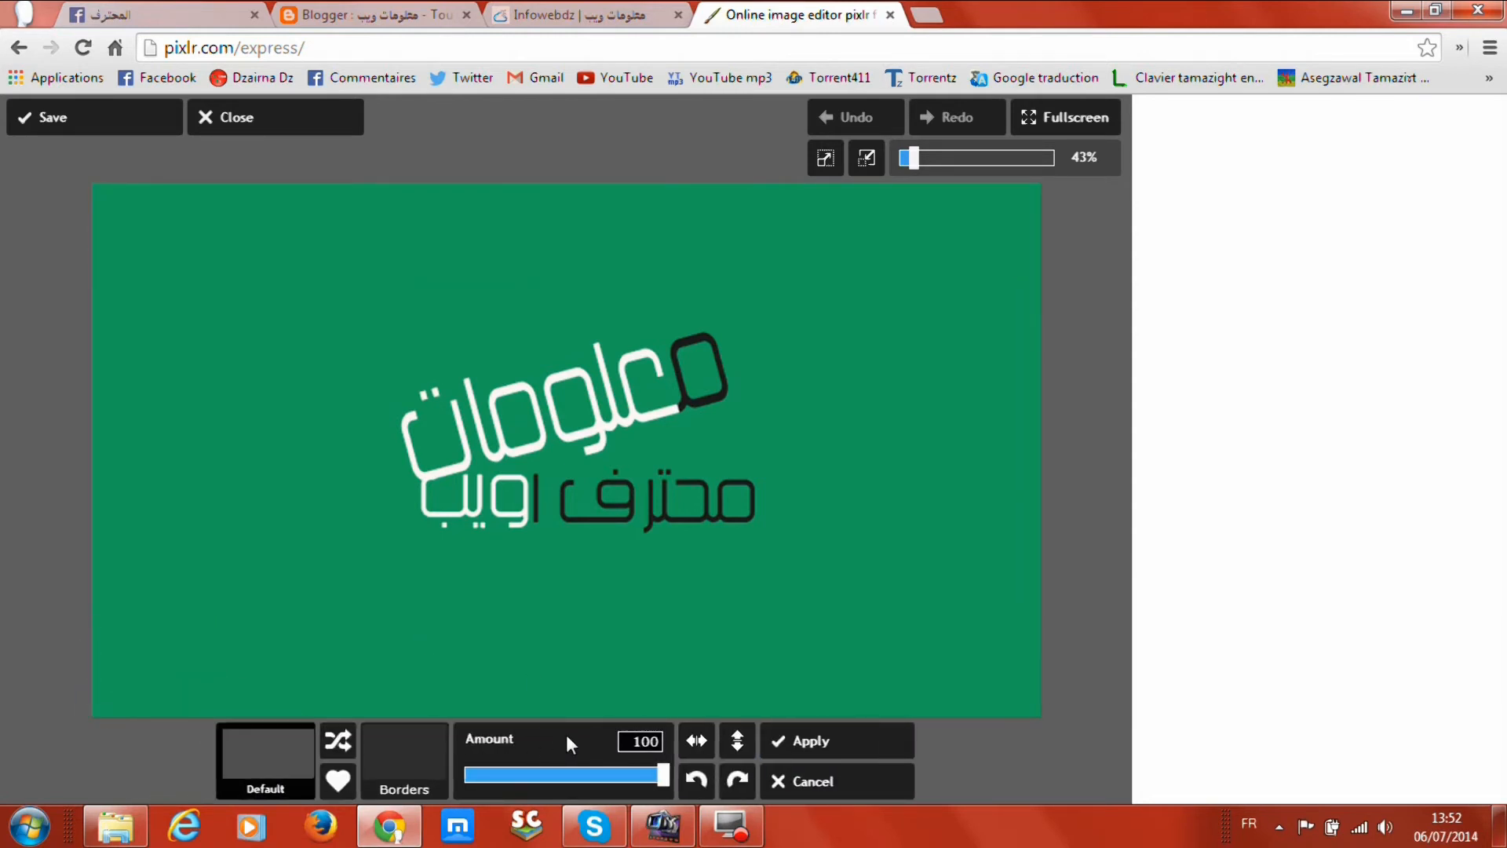
left_click(480, 669)
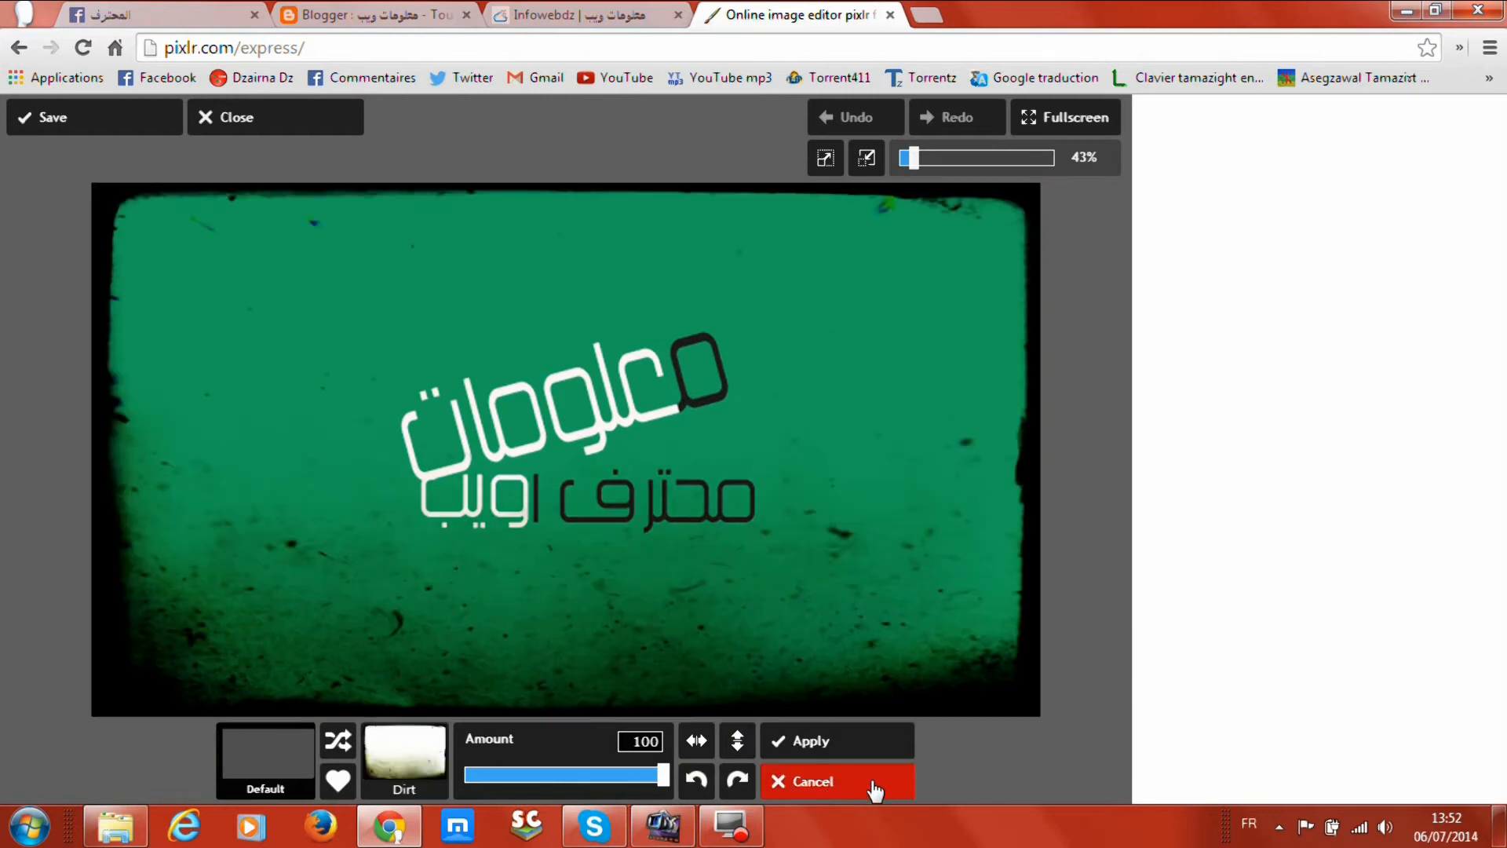
left_click(874, 790)
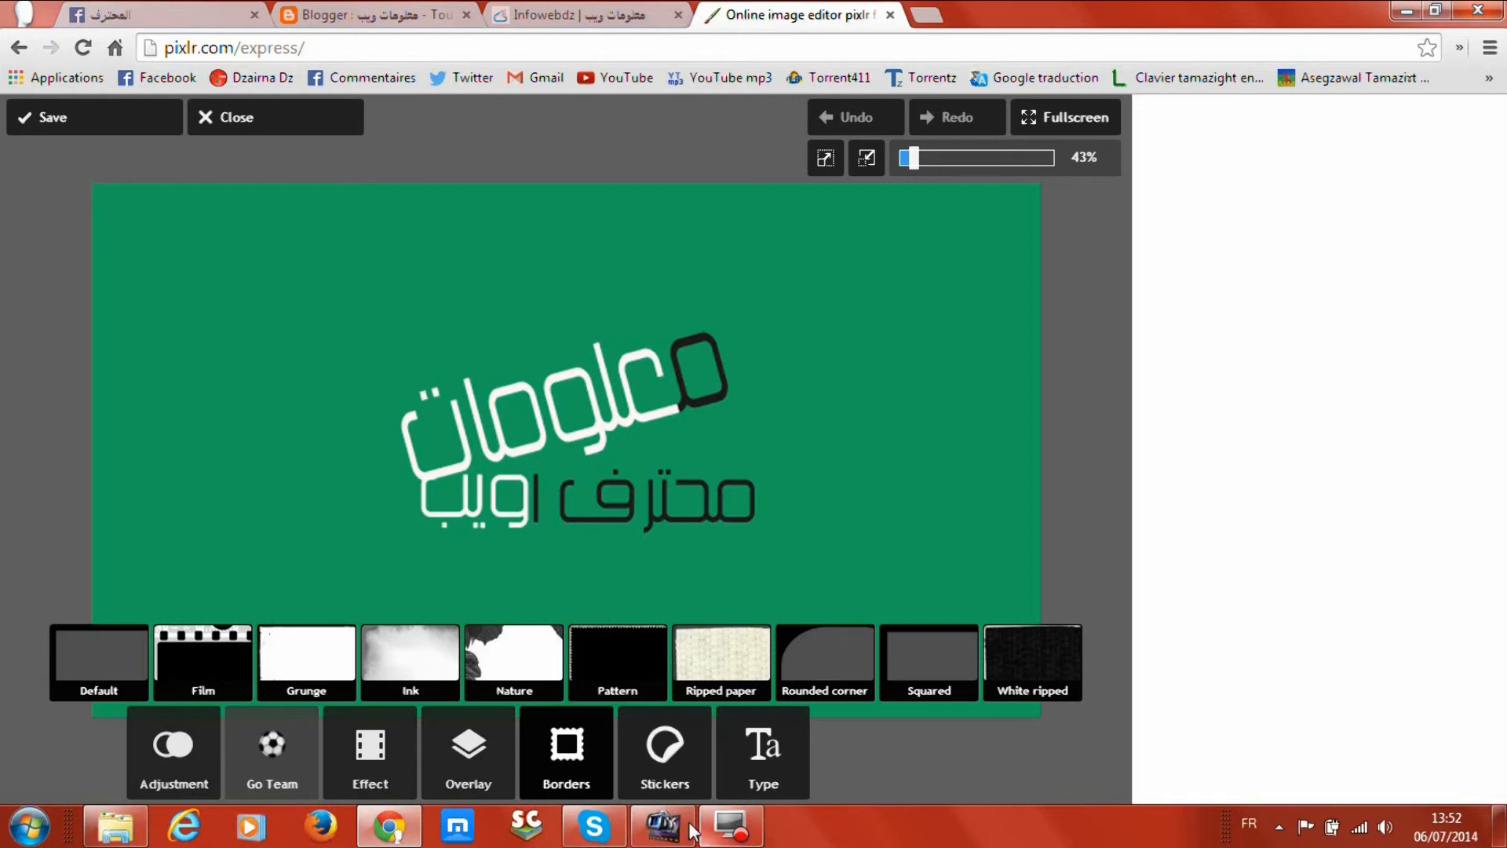
Try the treble clef sticker from the Symbols set and the Headphones sticker from the Accessories set, cancelling both.
left_click(663, 753)
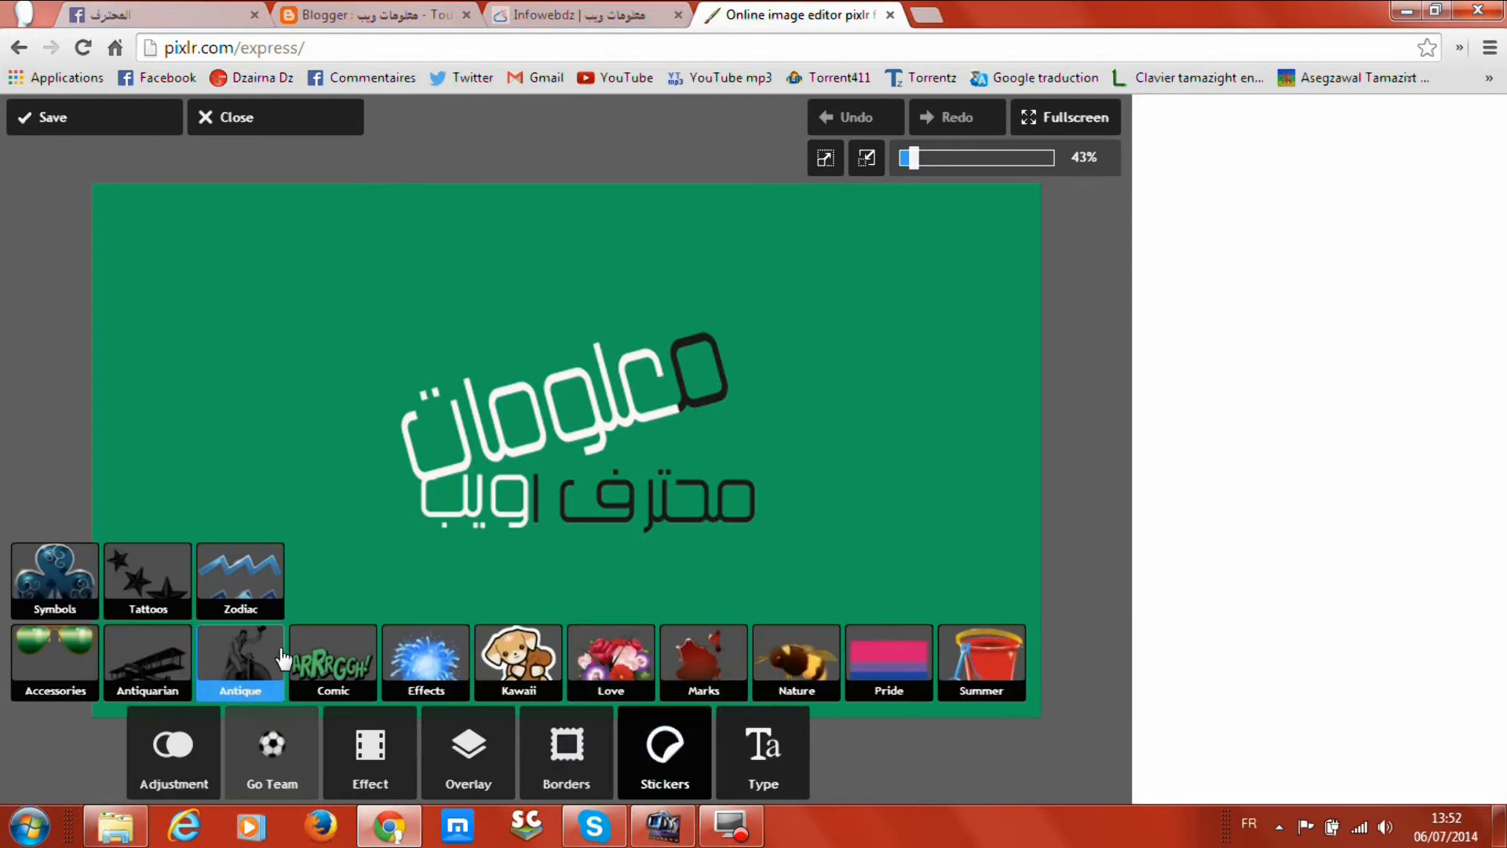
left_click(74, 594)
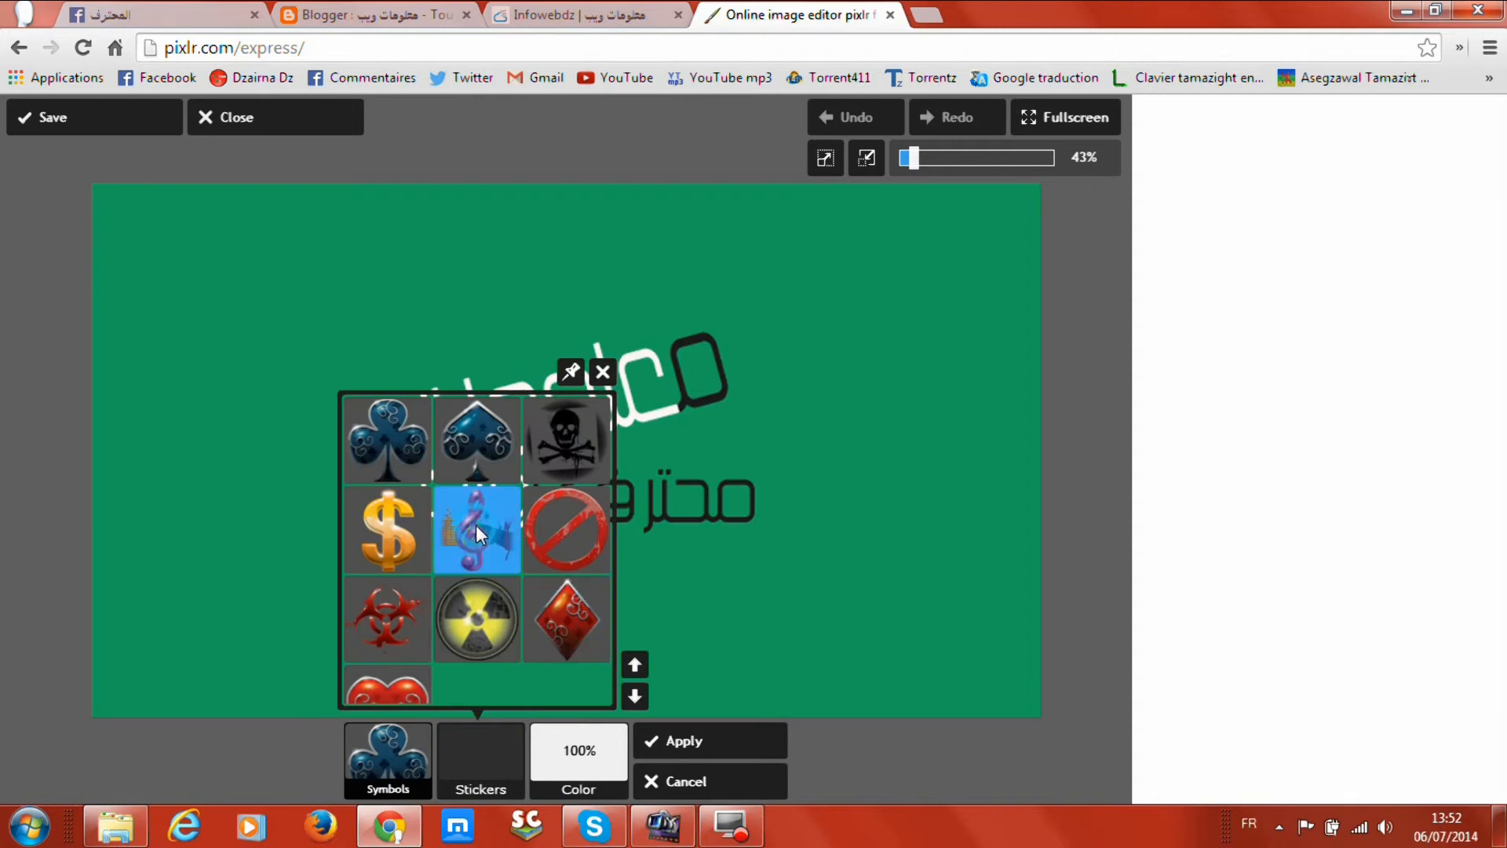
left_click(476, 524)
left_click(706, 782)
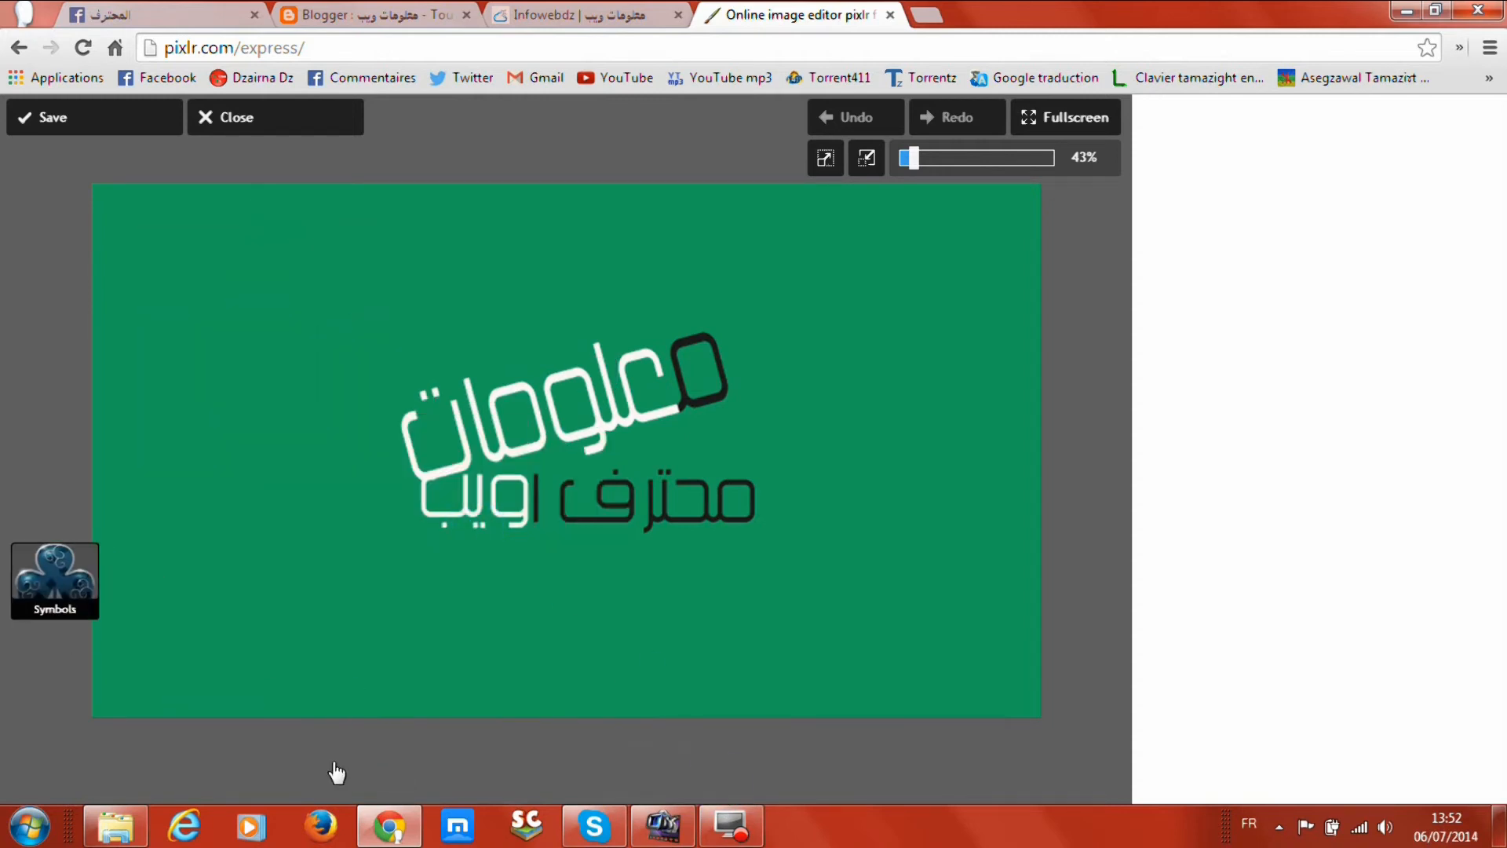
left_click(59, 667)
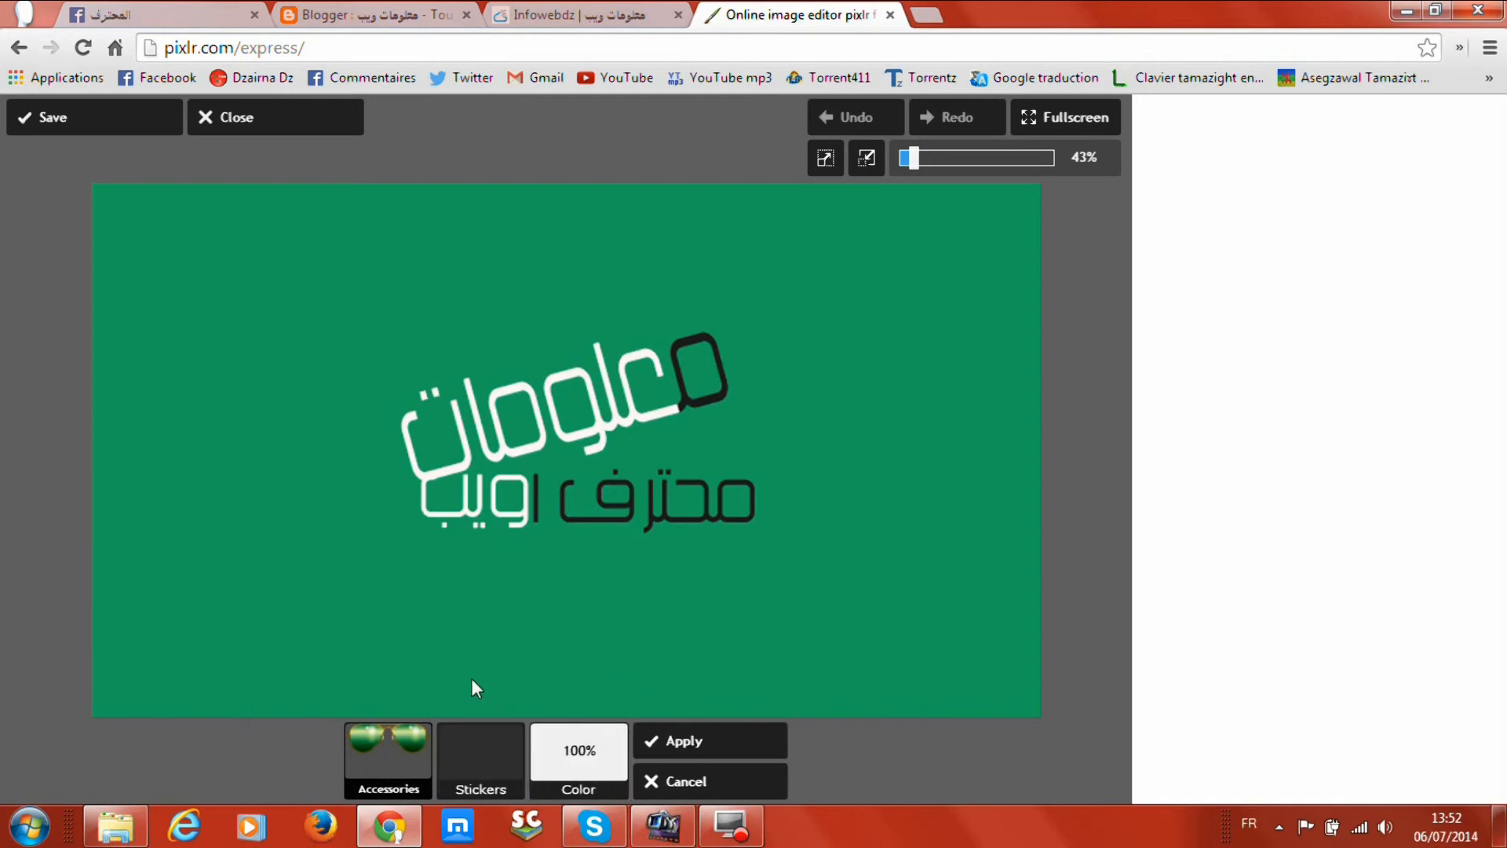
left_click(577, 511)
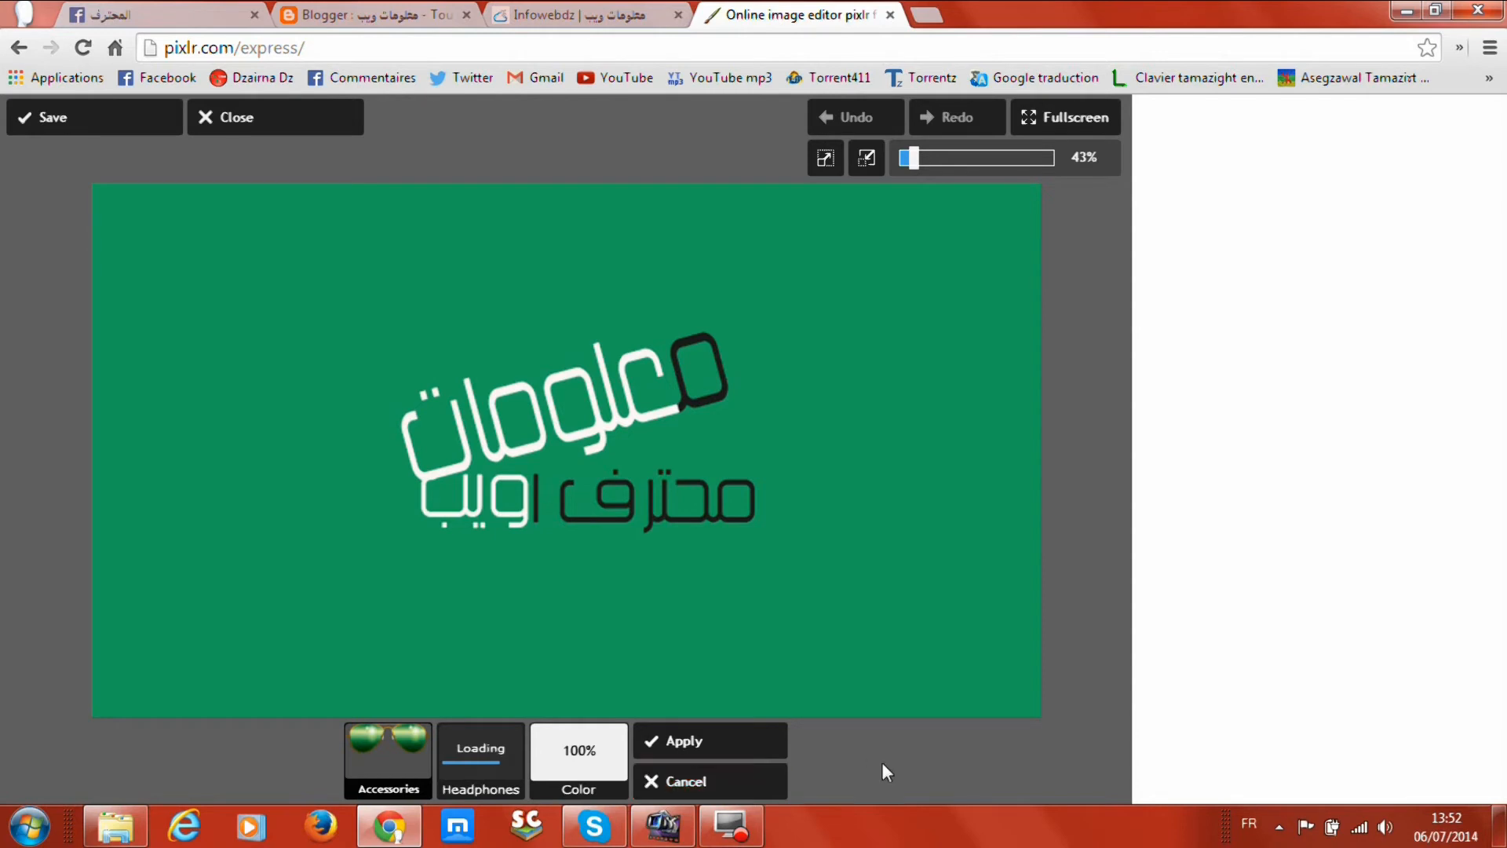
left_click(770, 795)
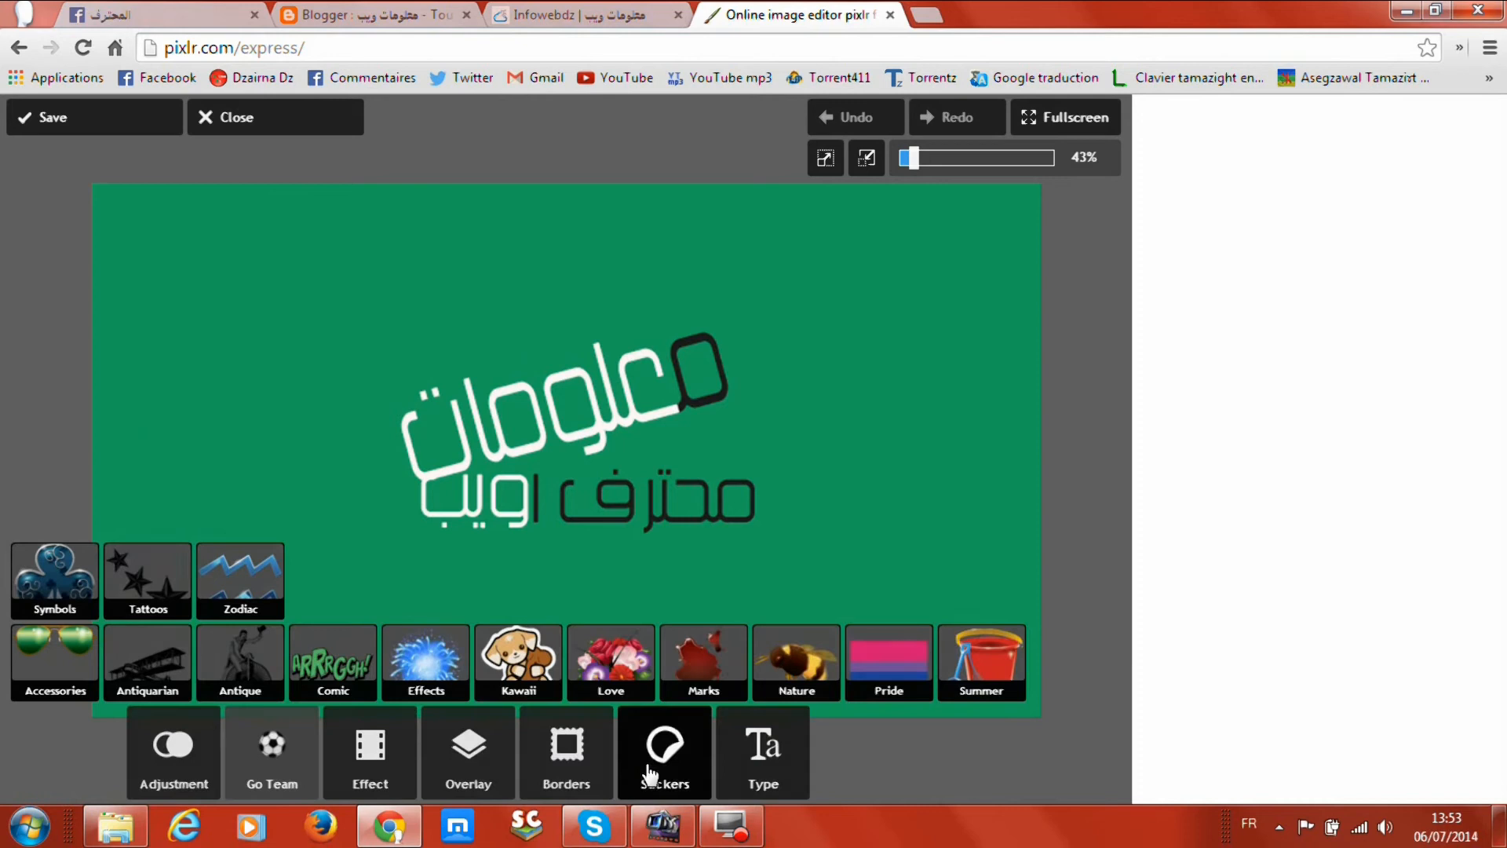
Try adding the text "Info Web Dz" to the picture using the Sans type set.
left_click(801, 742)
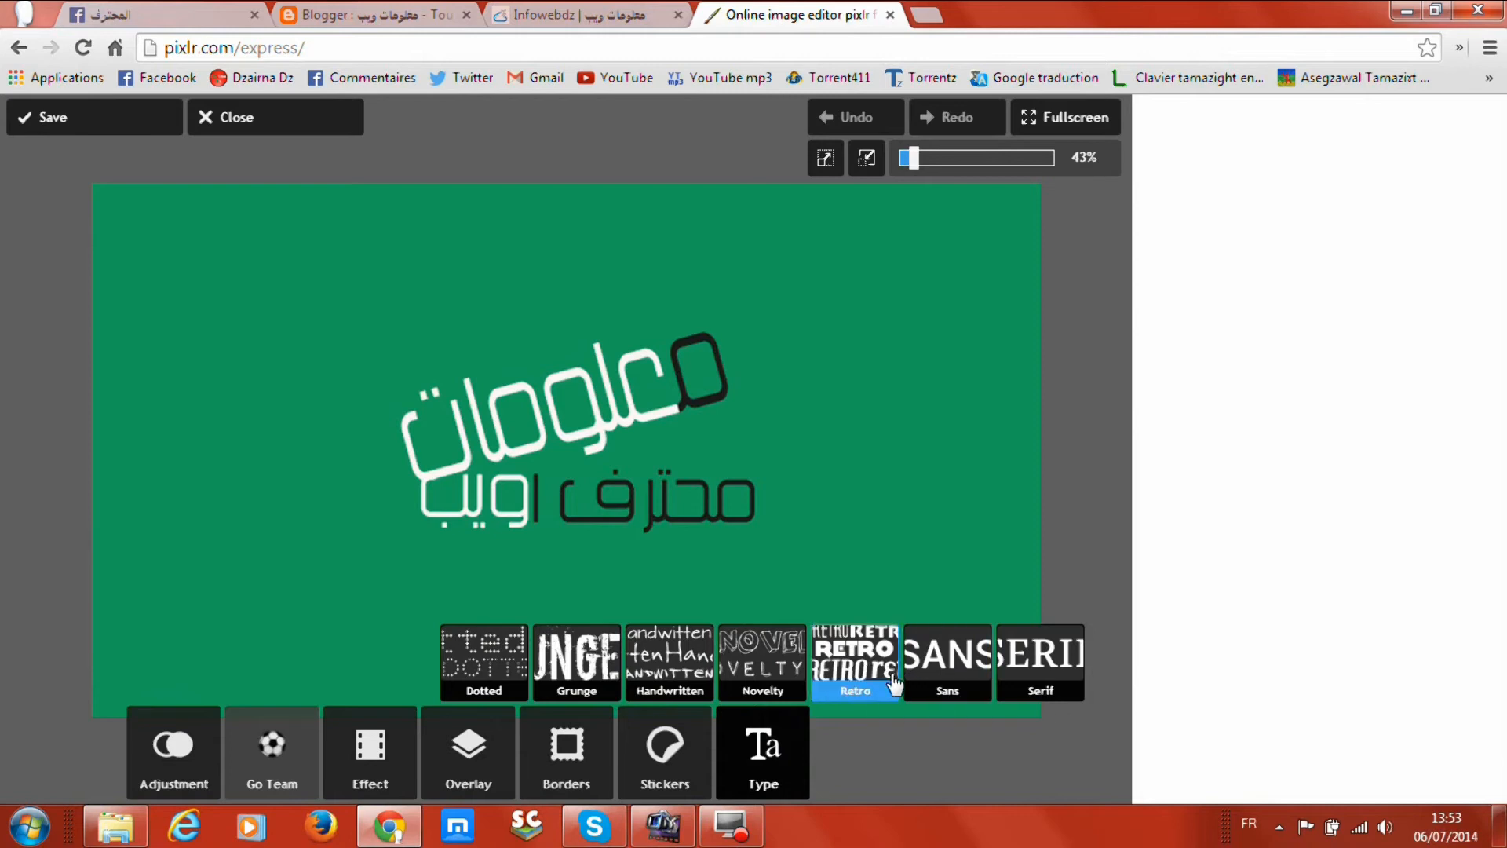
left_click(961, 691)
left_click(404, 734)
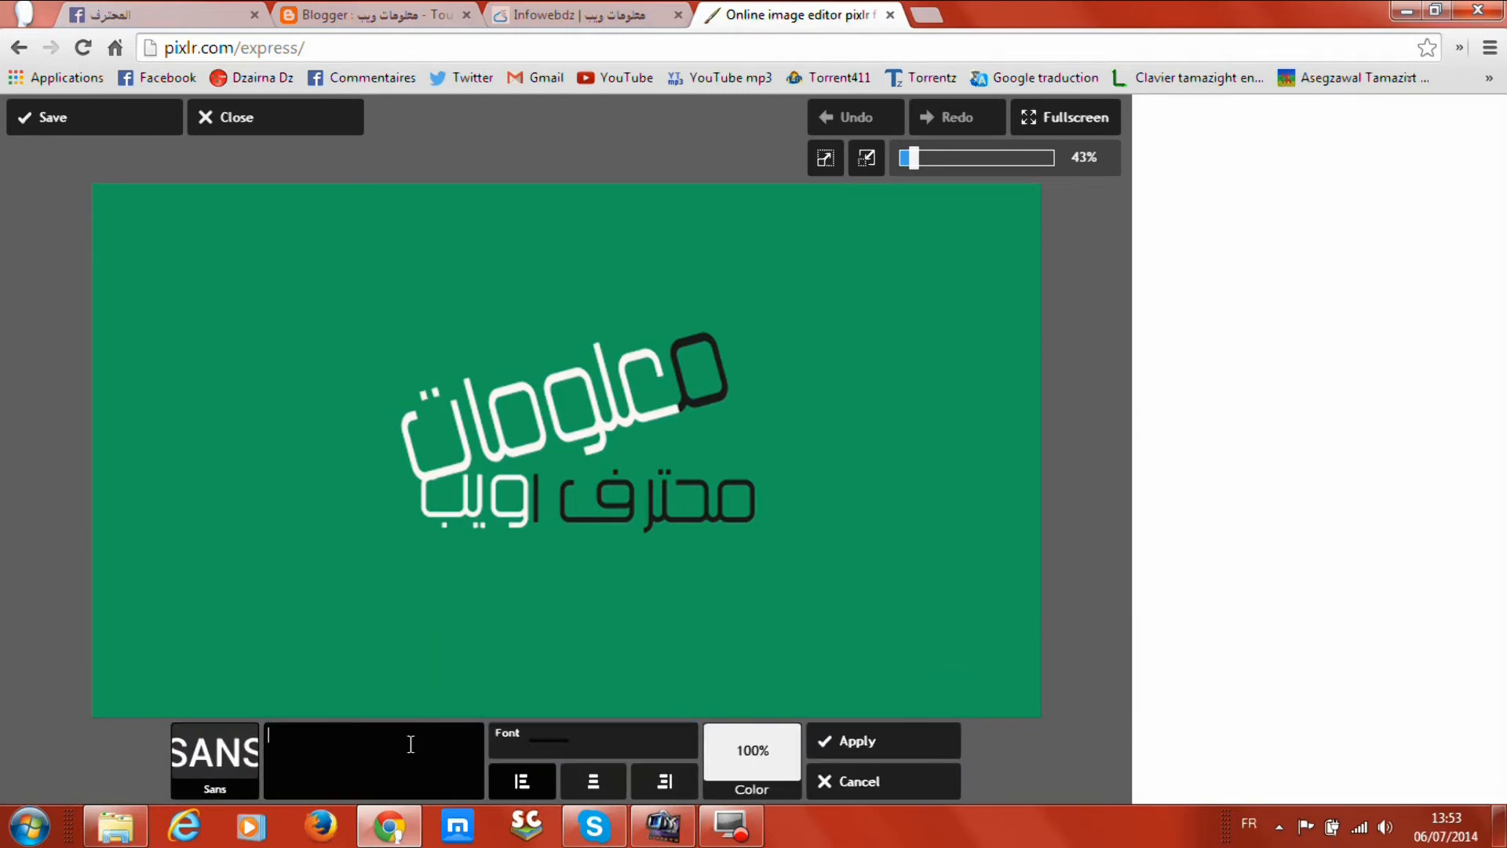
type("i")
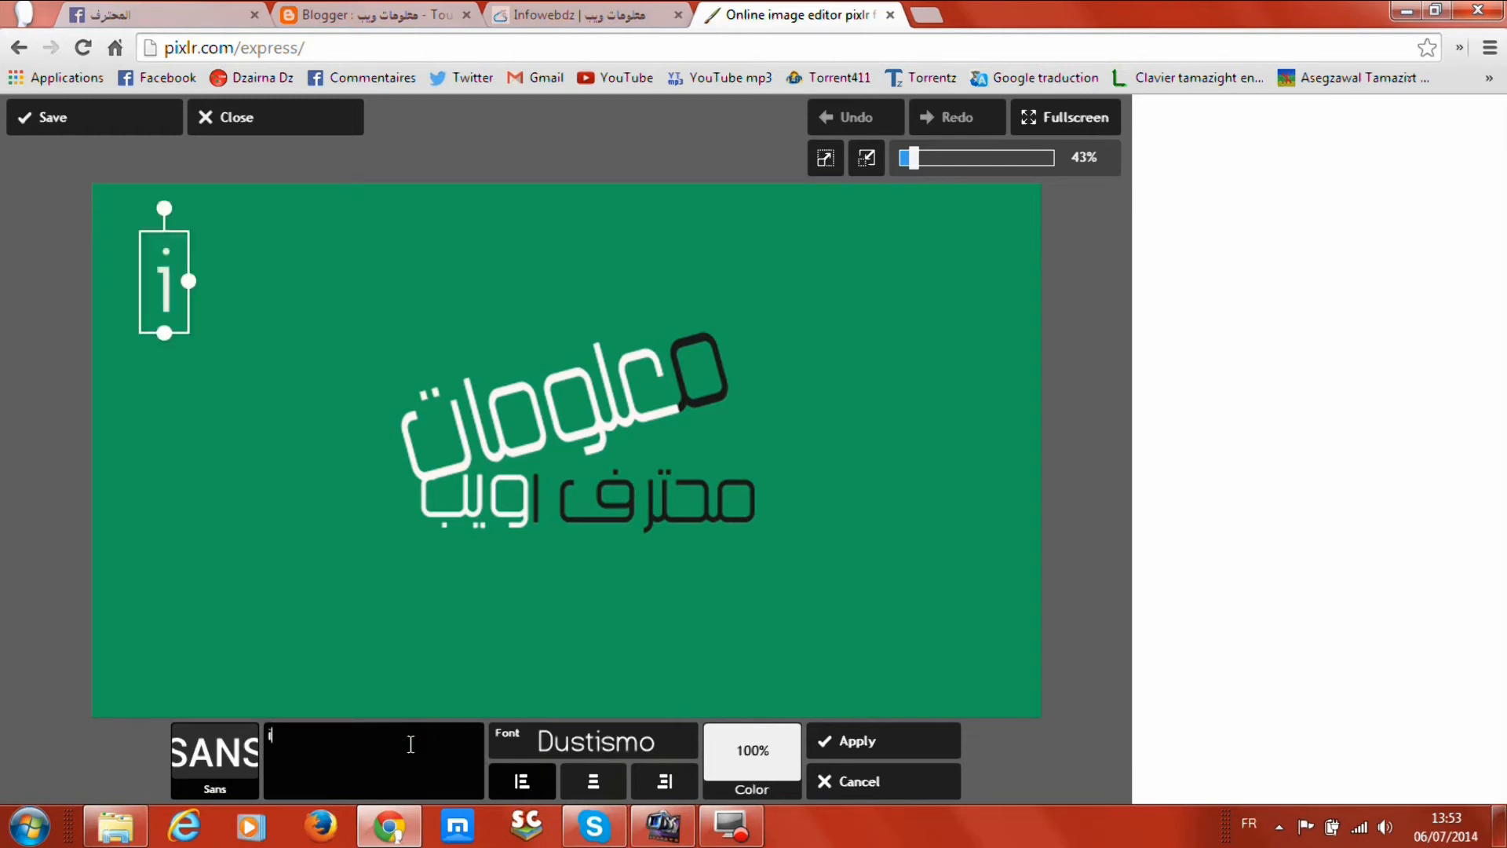
key("BackSpace")
type("In")
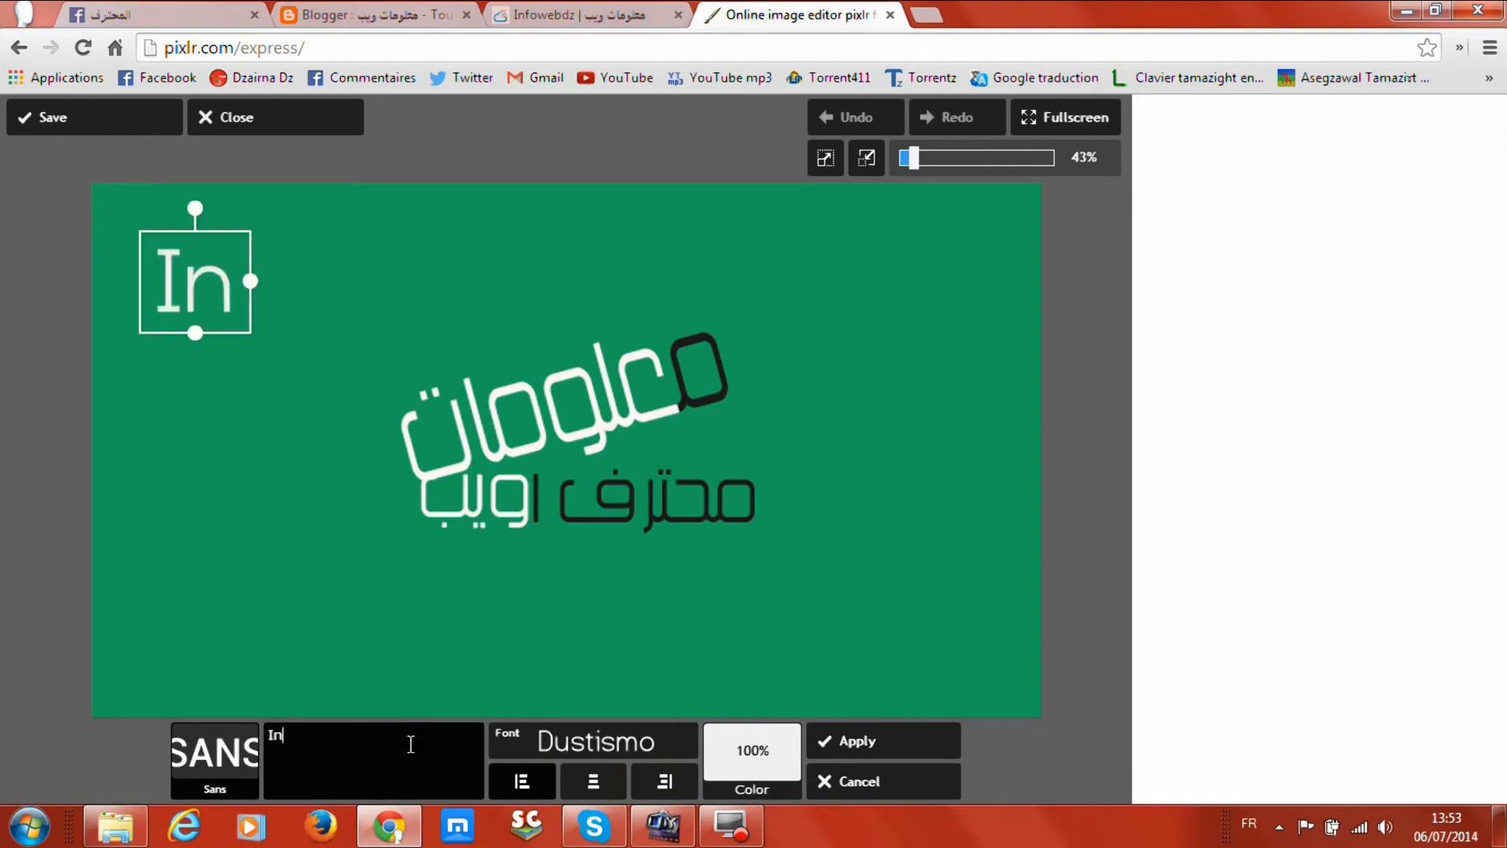
type("fo ")
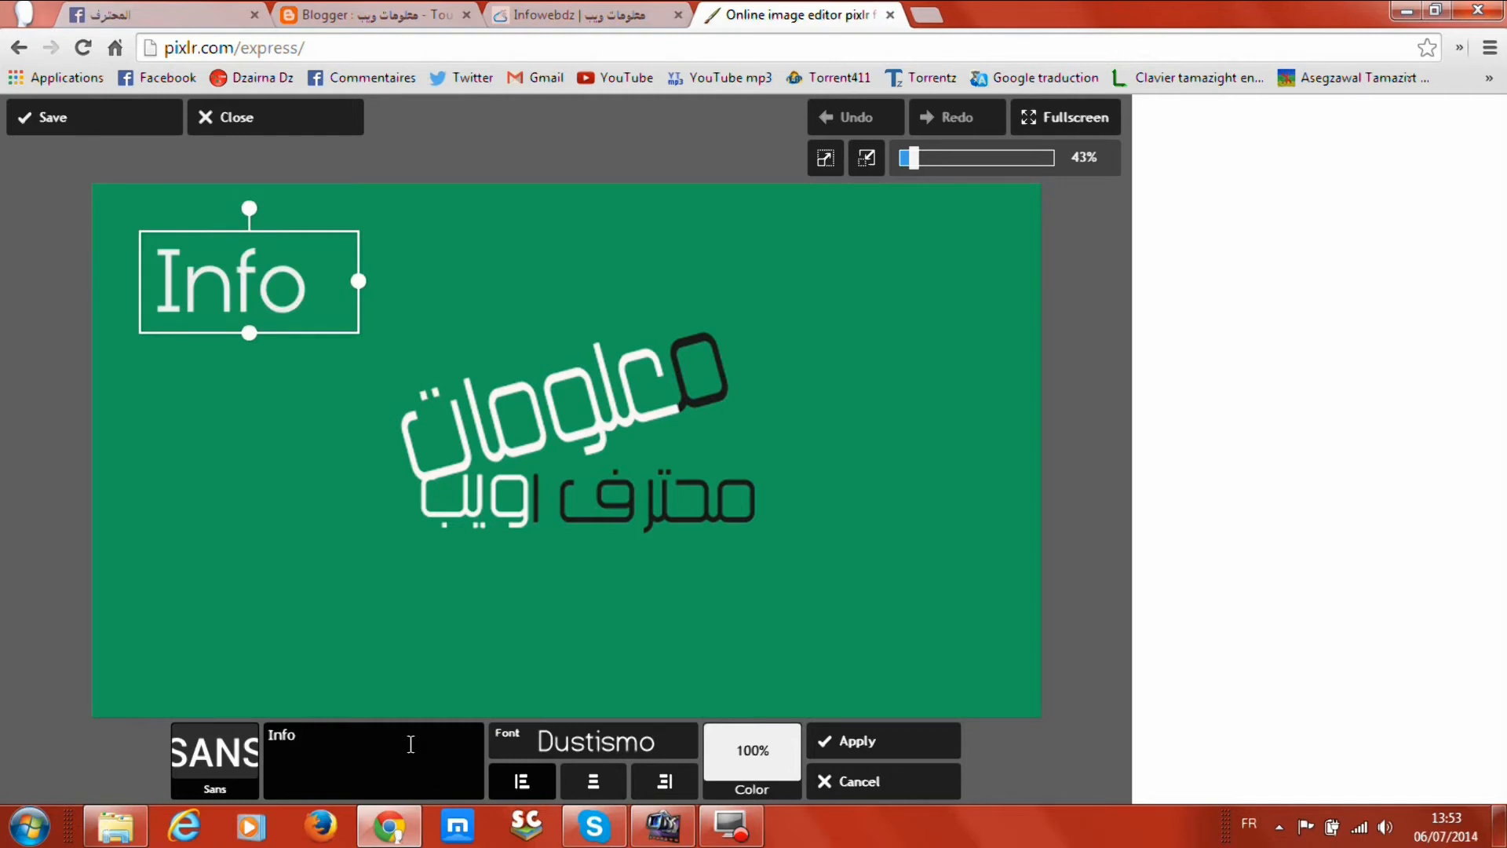
type("Web Dz")
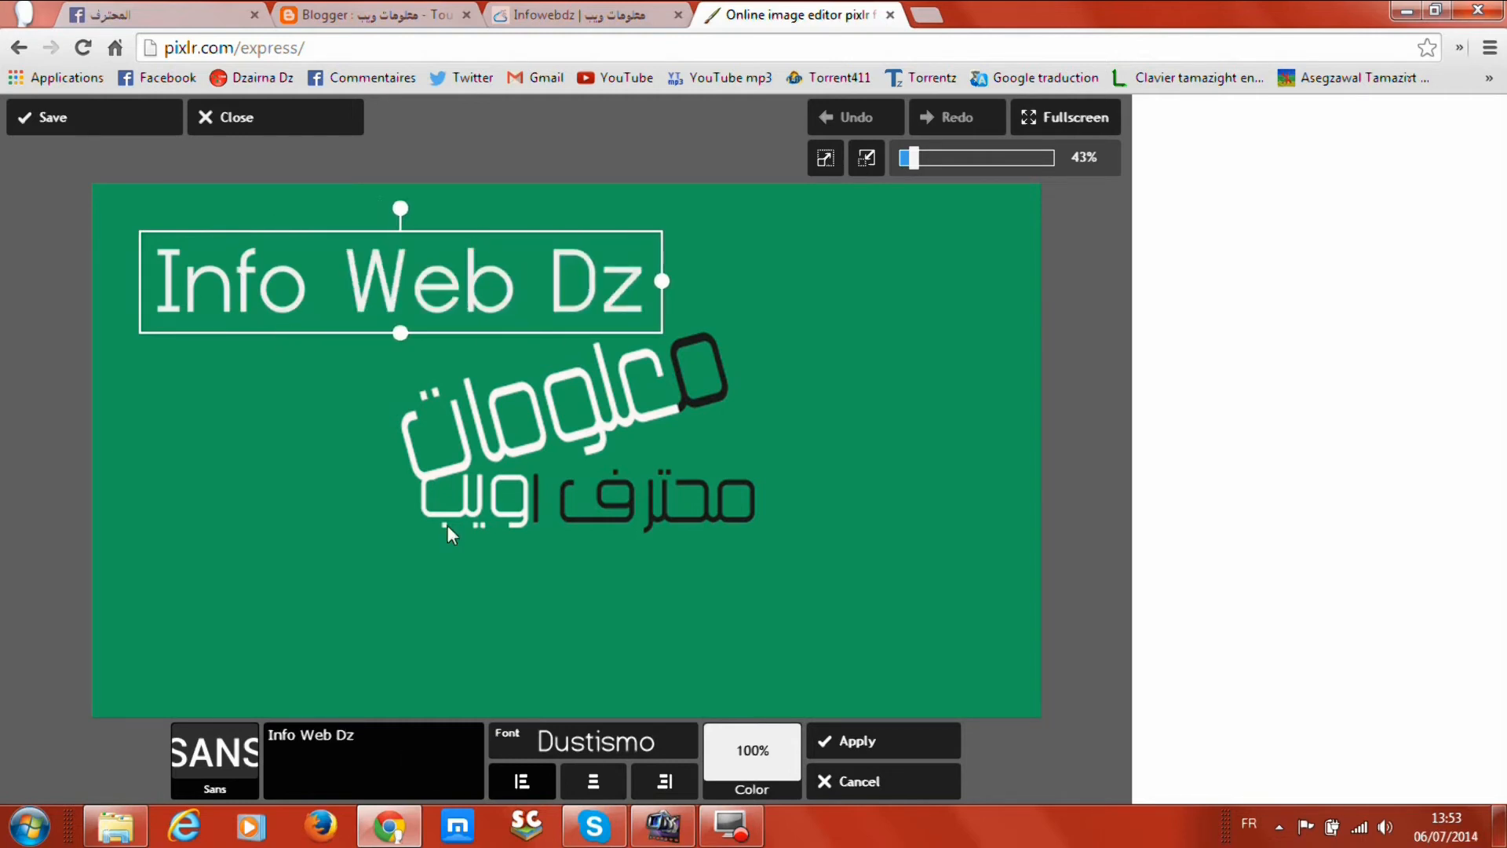
Try the Amaranth, Disco and Qlassik fonts on the "Info Web Dz" text.
left_click(651, 740)
left_click(620, 464)
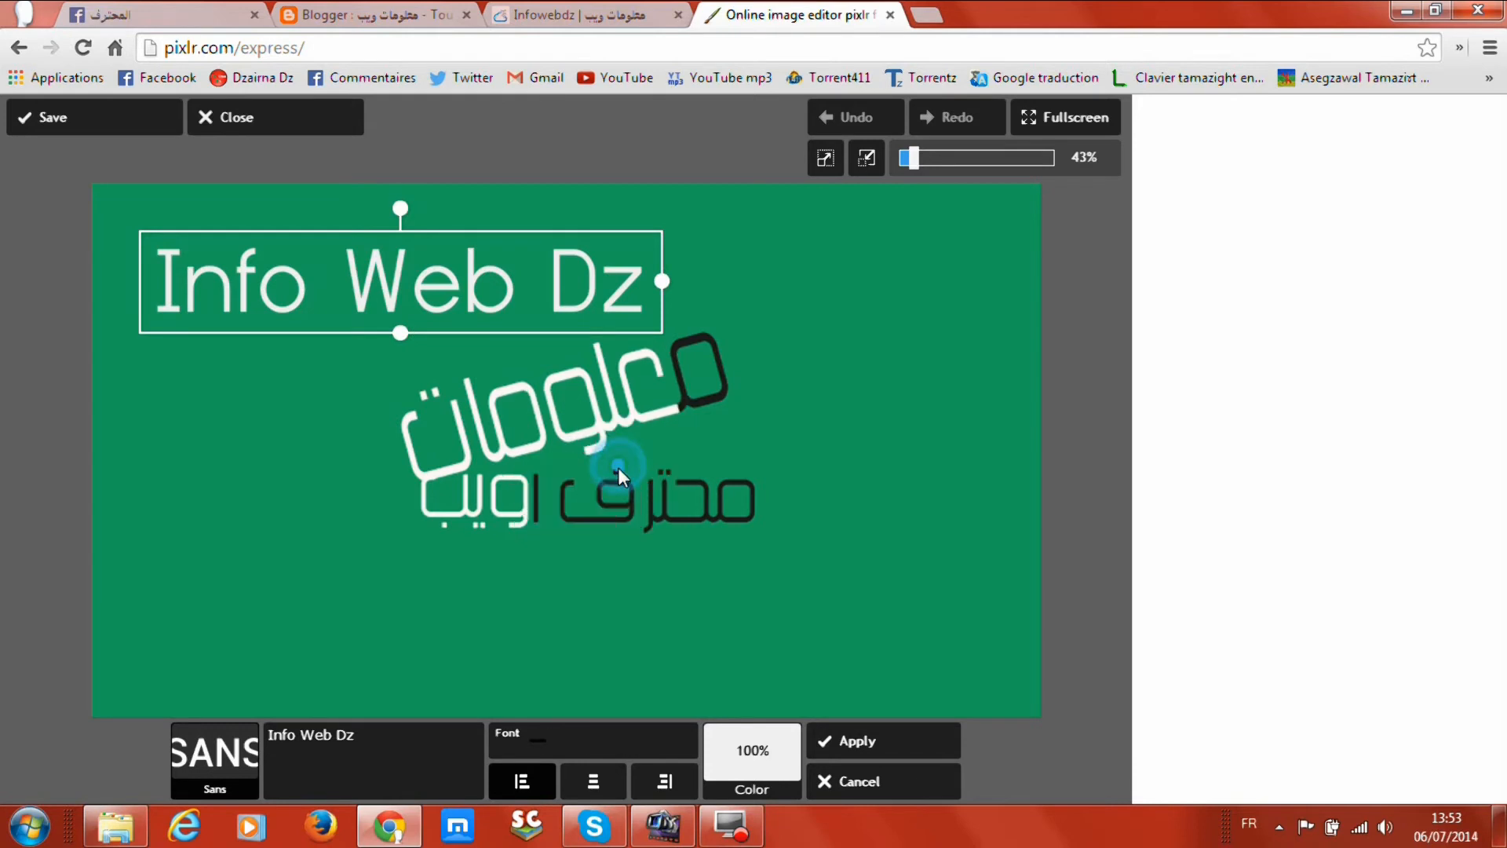
left_click(594, 747)
left_click(707, 693)
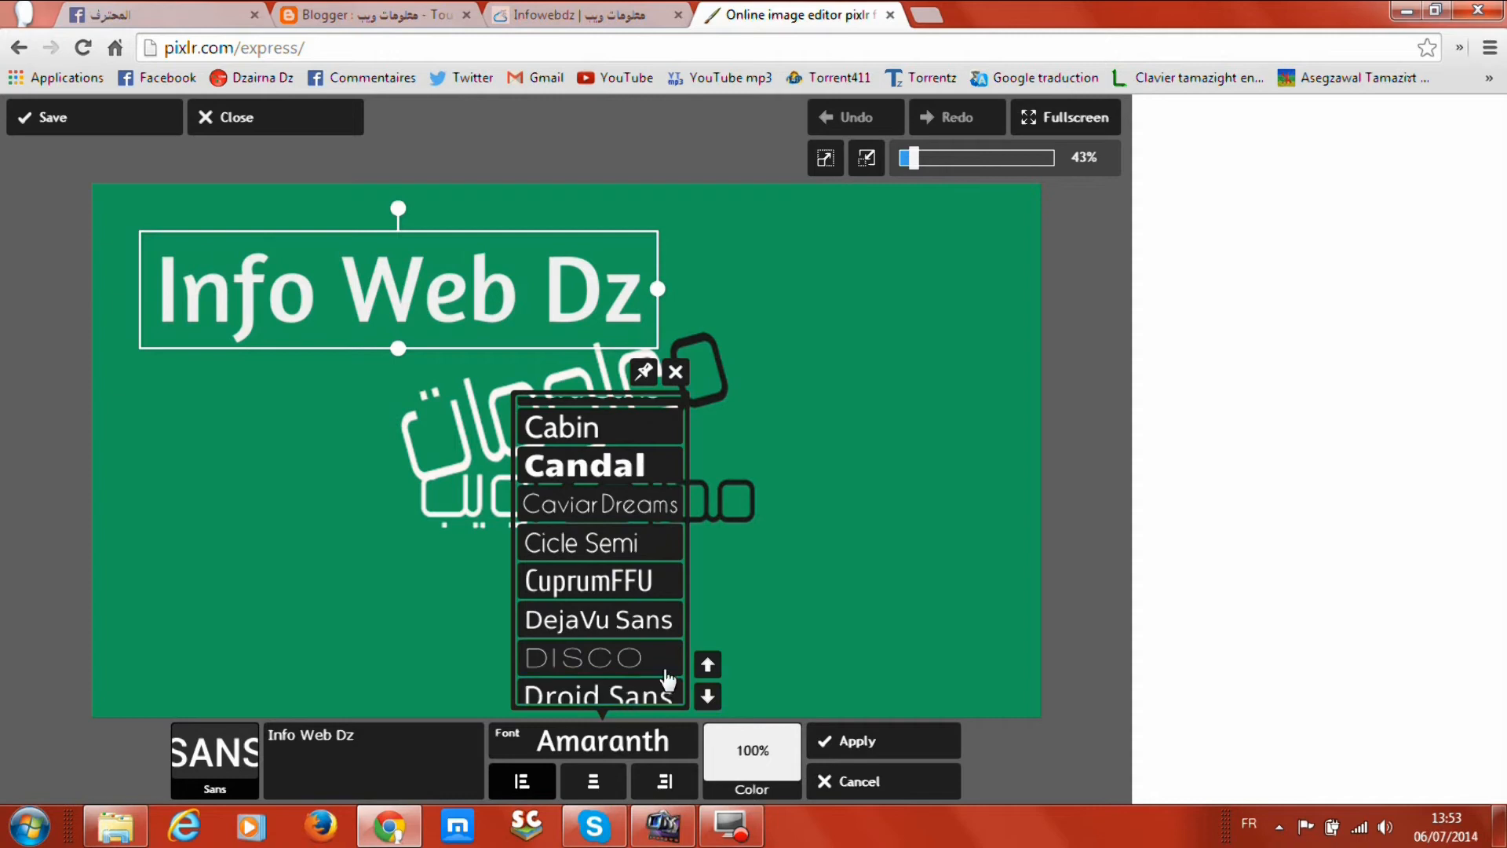
left_click(593, 660)
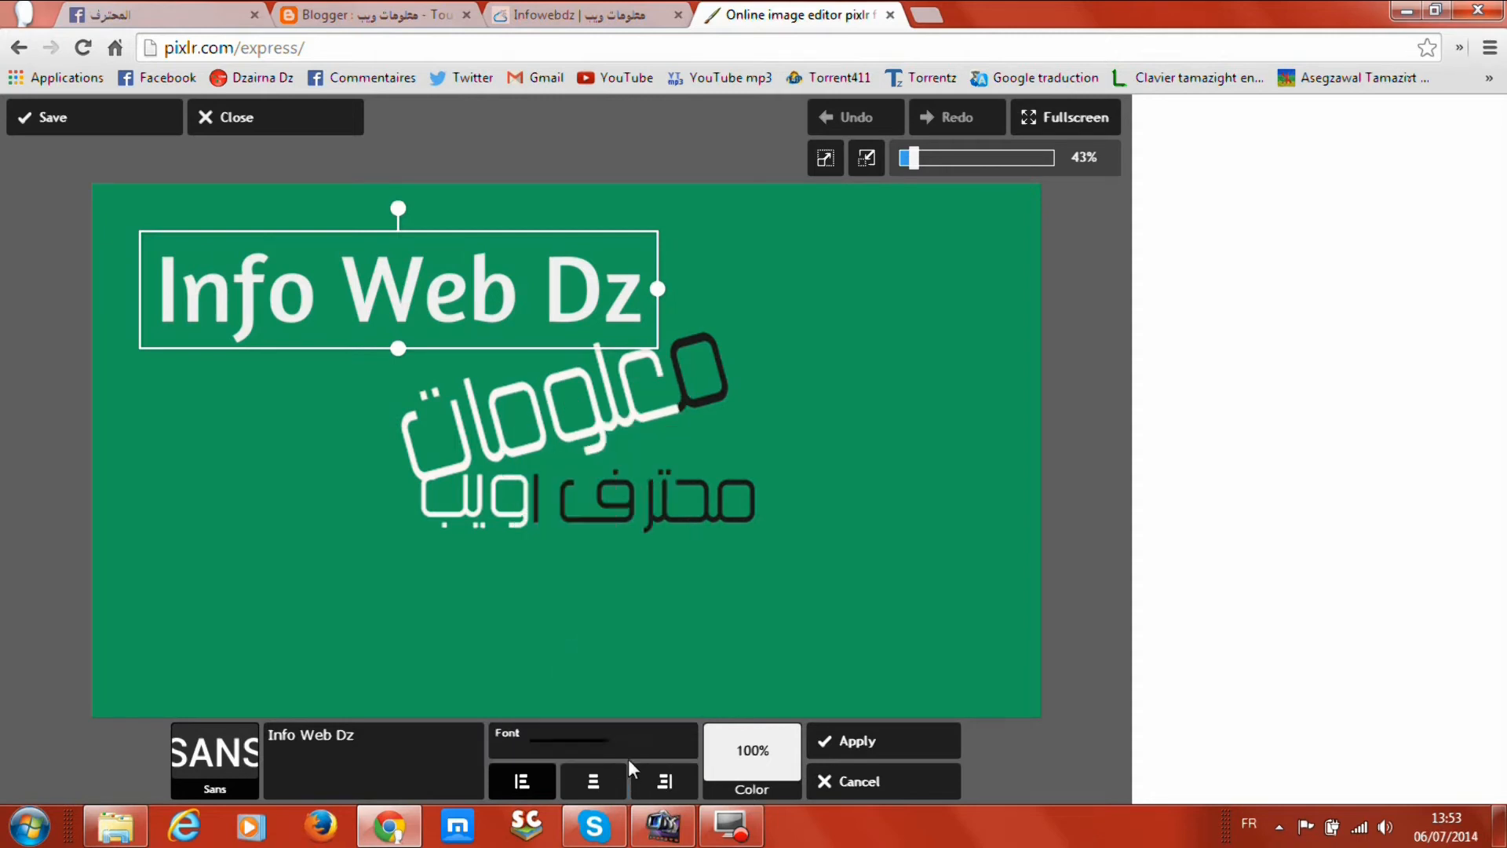
left_click(629, 742)
left_click(707, 696)
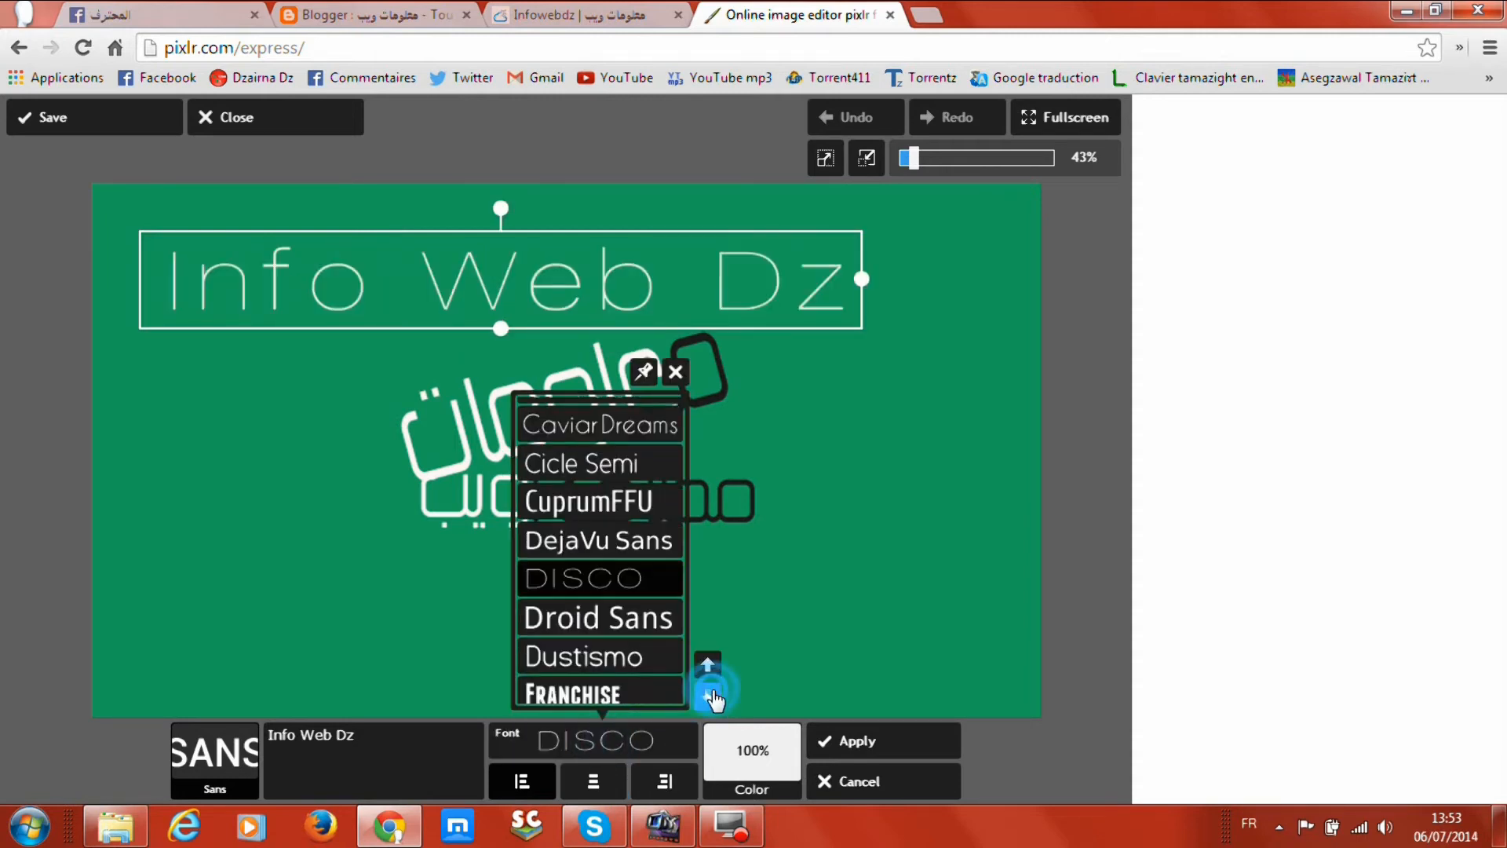
left_click(638, 672)
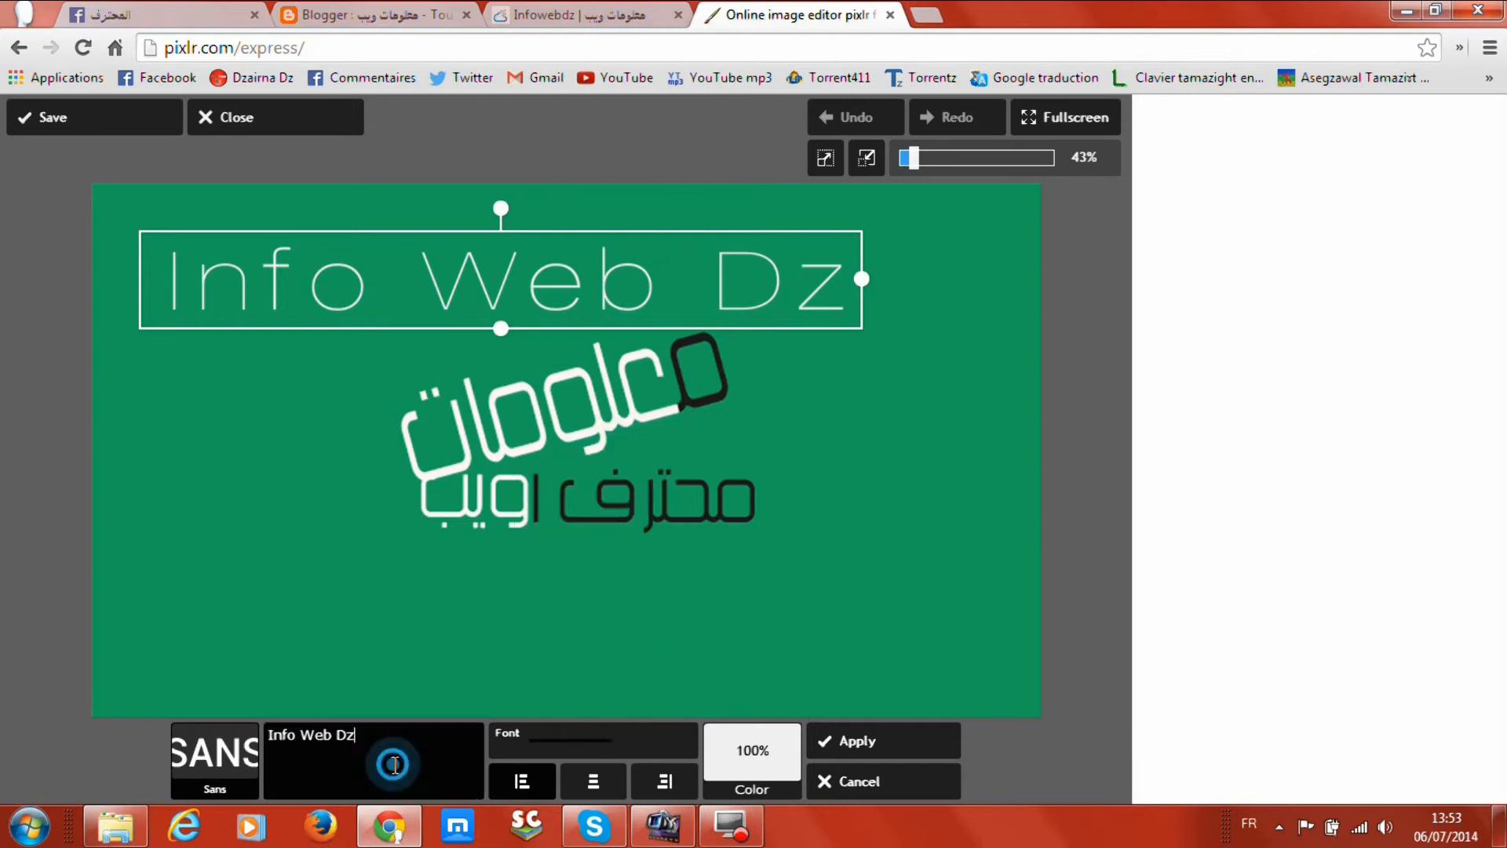
Replace the text with the Arabic word "معلومات", and cancel the type tool without applying.
key("ctrl+a")
key("BackSpace")
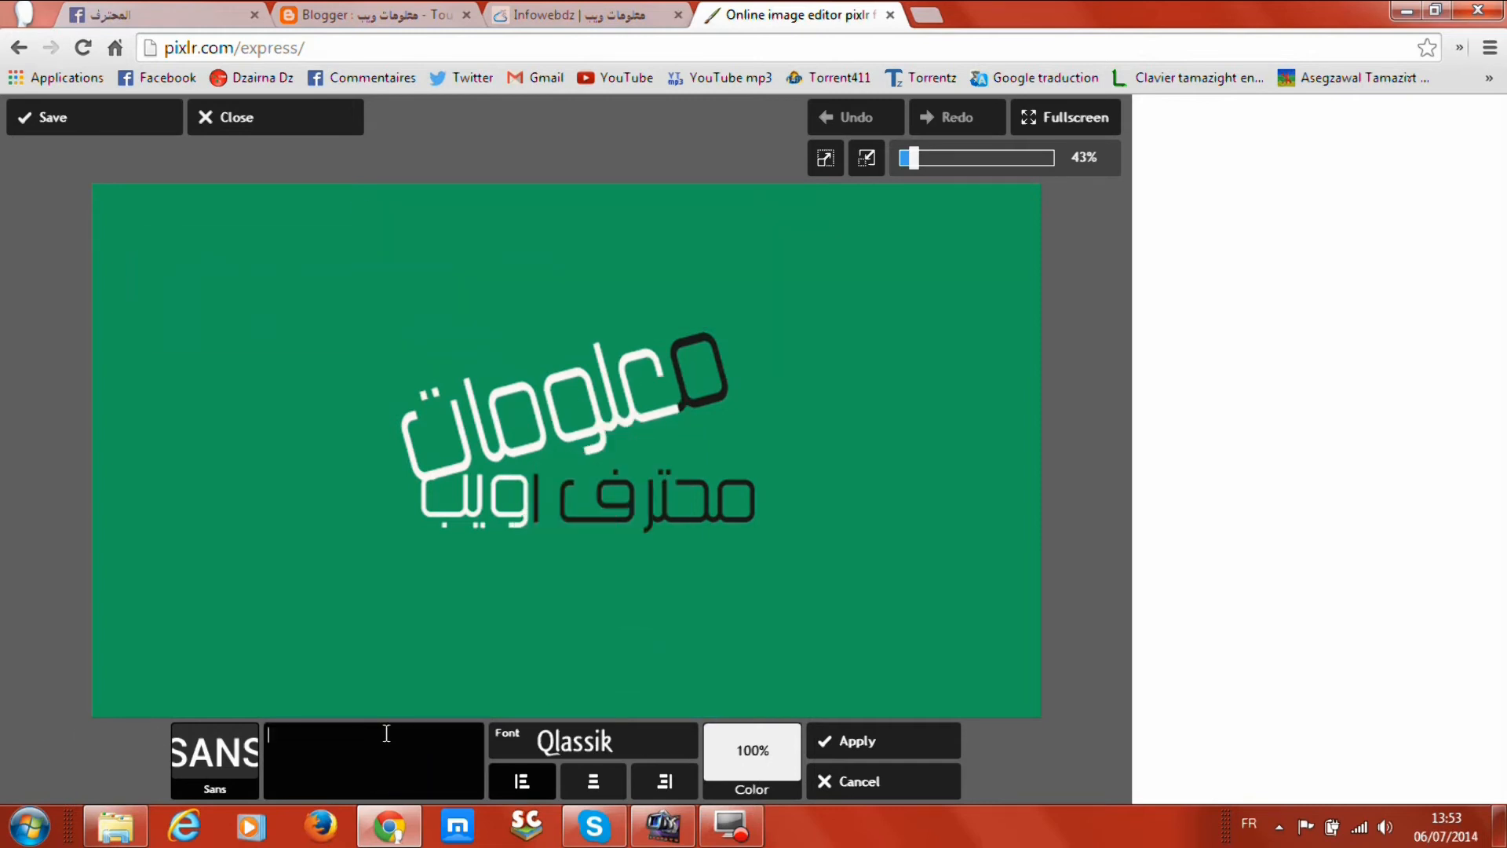
type("الال")
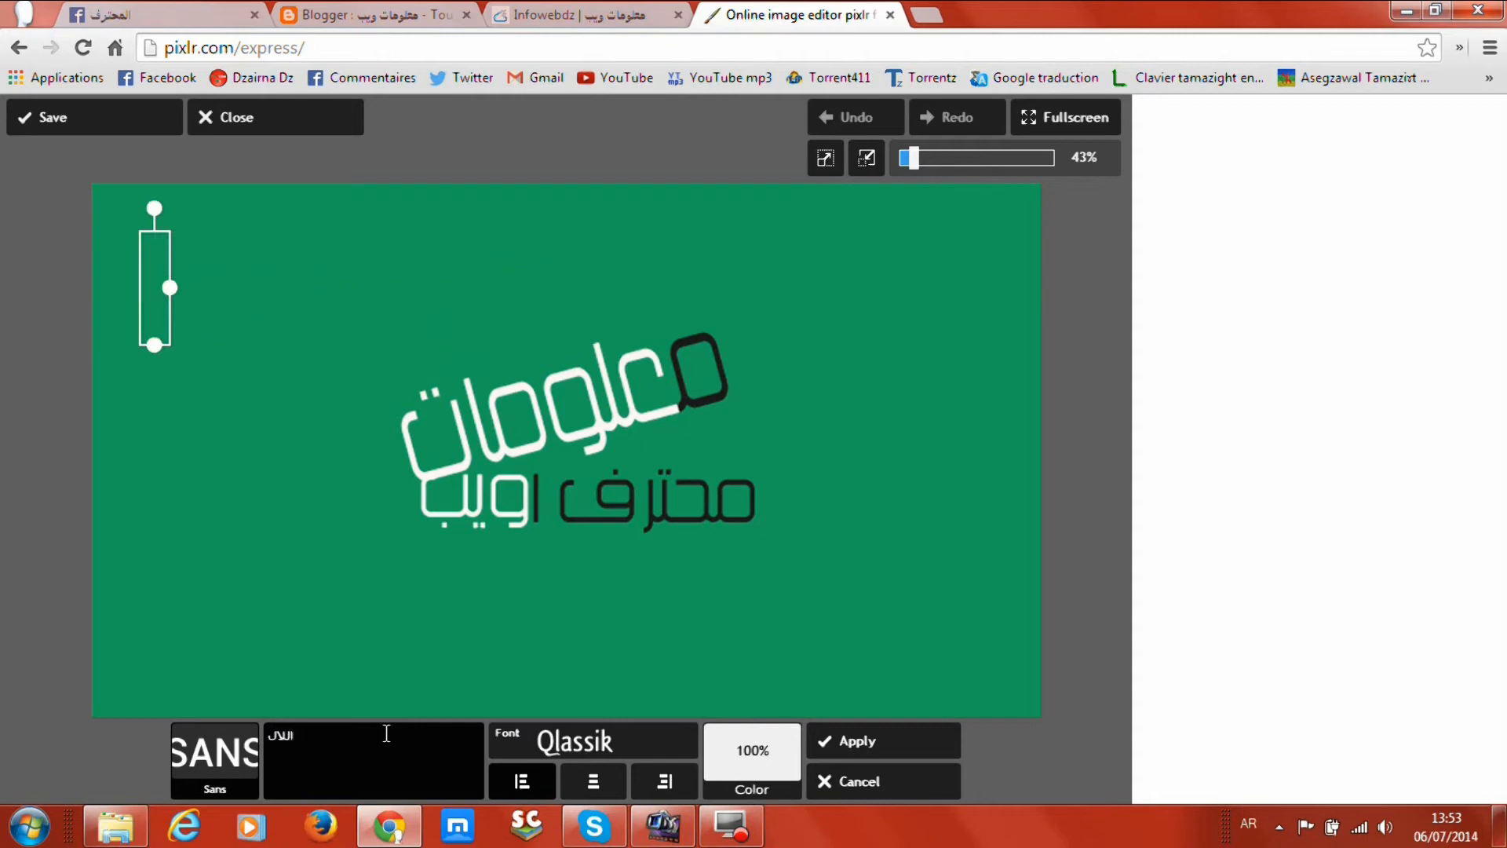
key("ctrl+a")
key("BackSpace")
type("م")
mouse_move(171, 289)
left_mouse_down()
mouse_move(189, 292)
mouse_move(168, 289)
left_mouse_up()
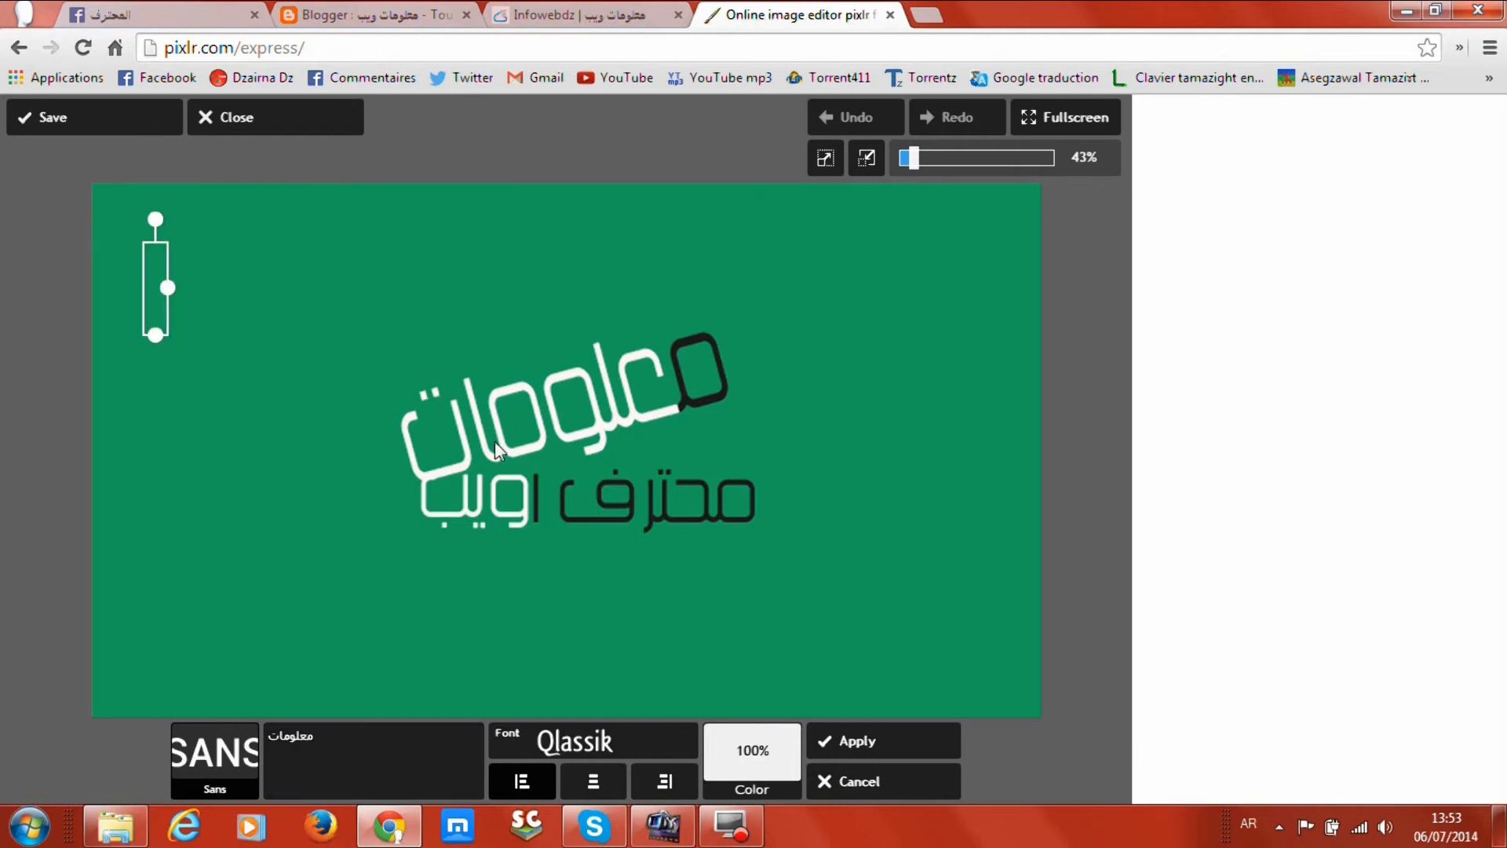
left_click(872, 781)
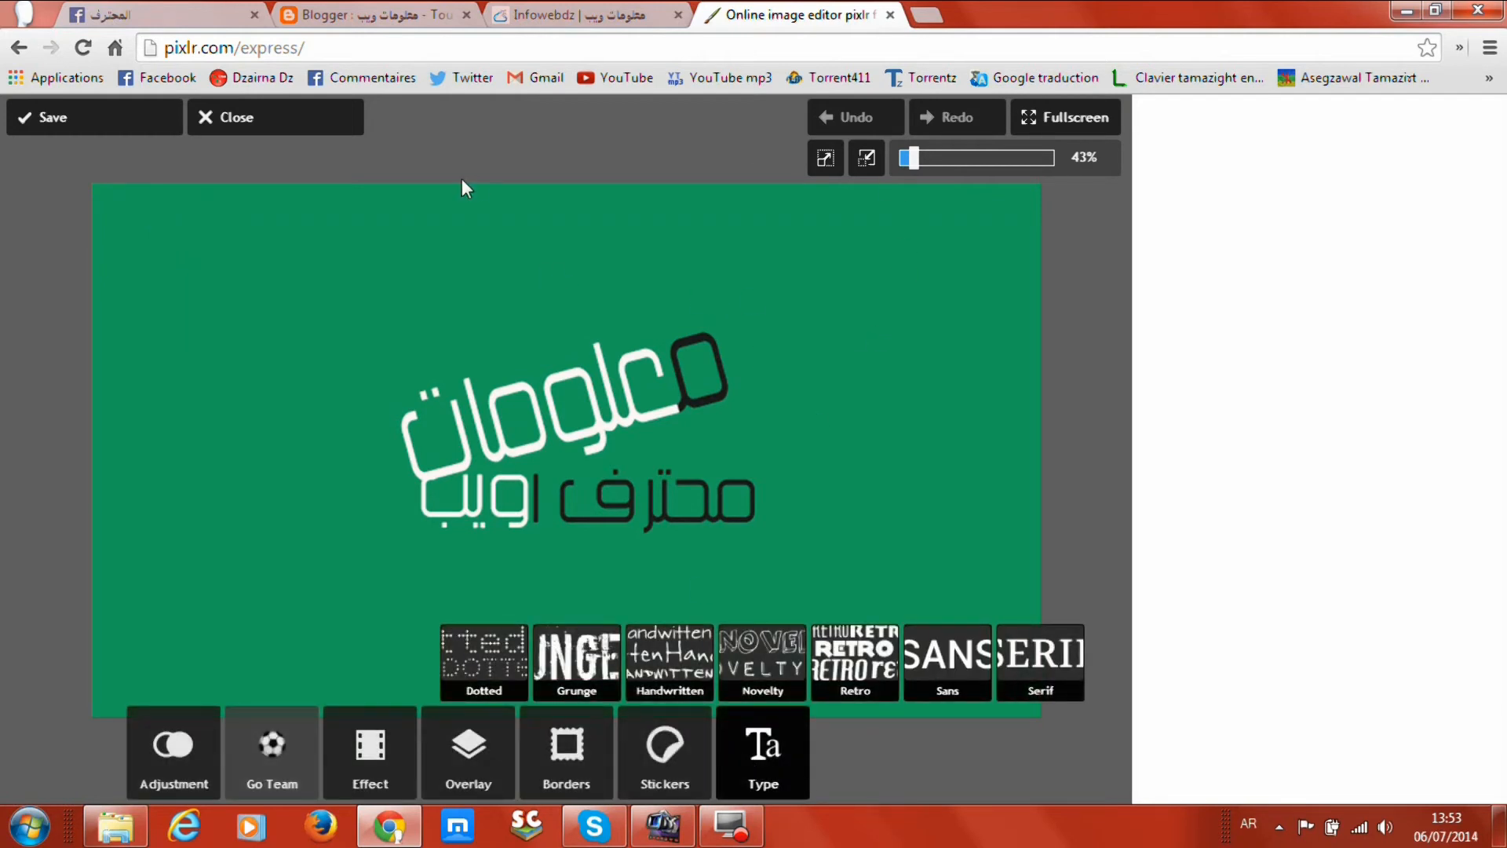
Preview saving Image1 as a JPEG at quality 100, cancelling both the file dialog and the save options.
left_click(151, 124)
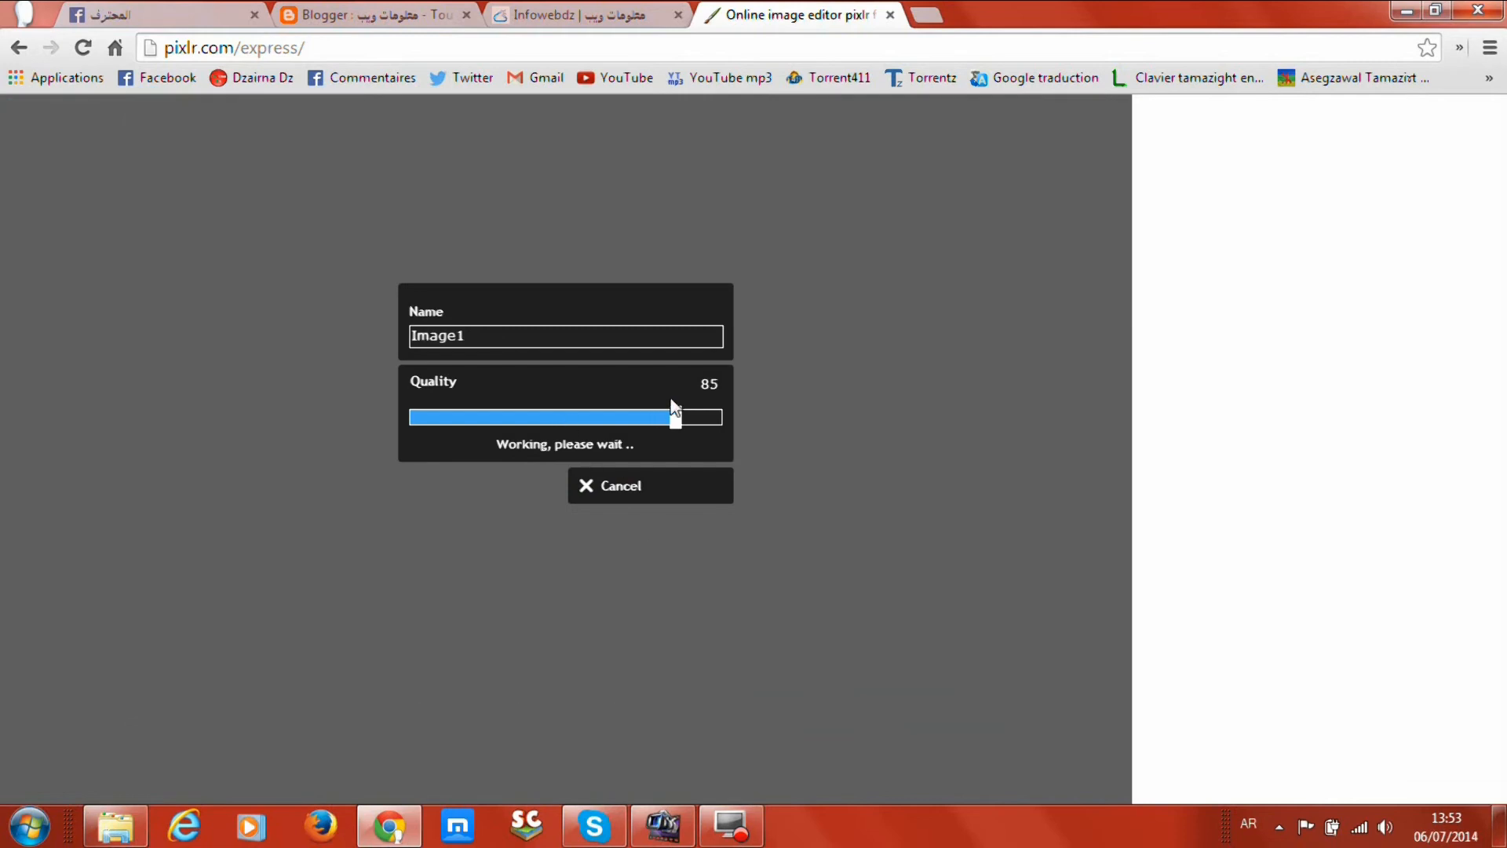
left_click_drag(675, 422, 740, 424)
left_click(492, 495)
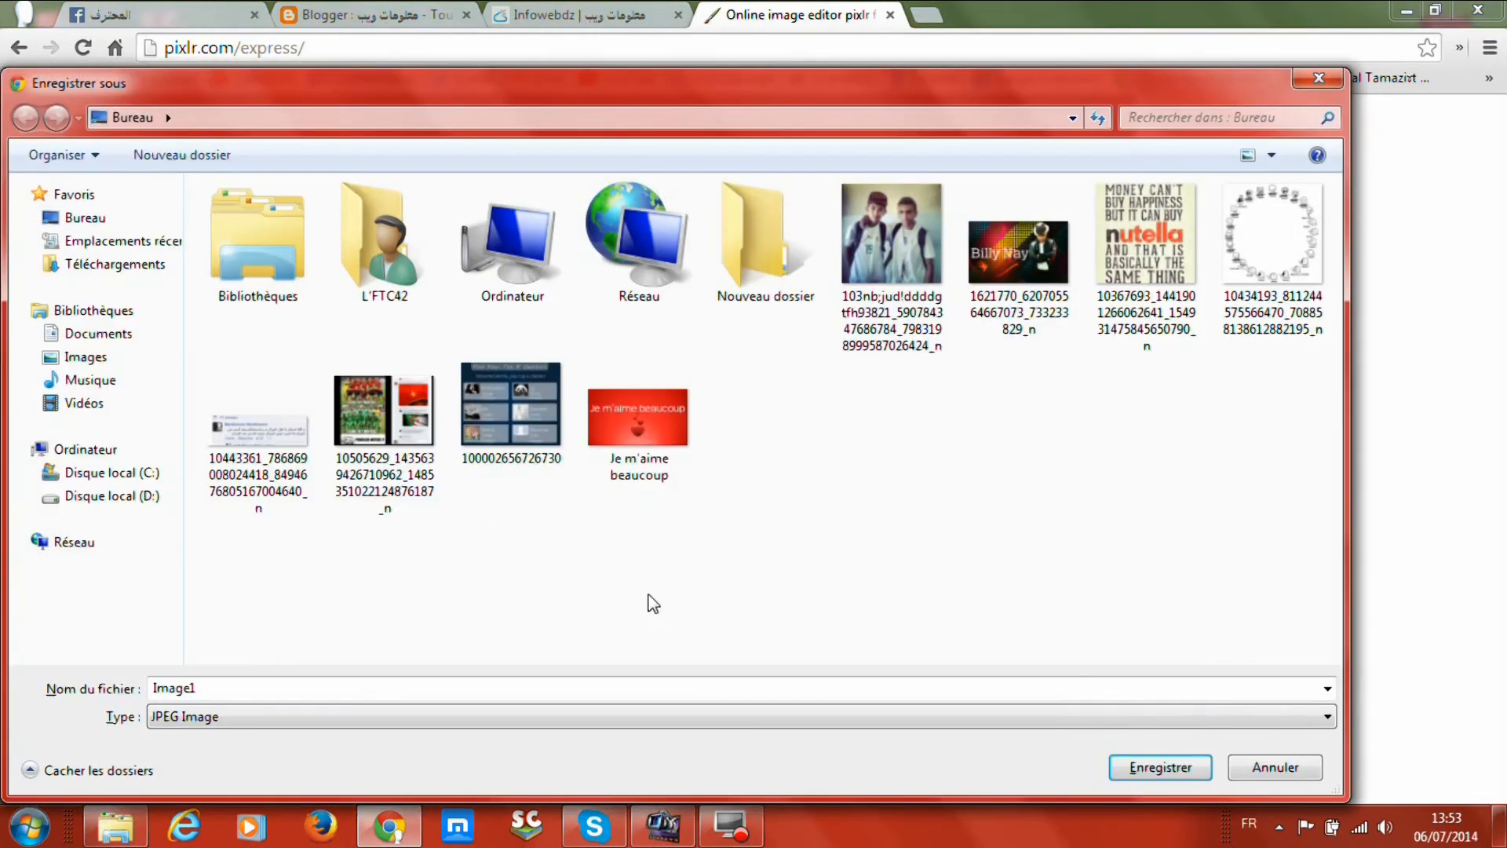
left_click(1280, 768)
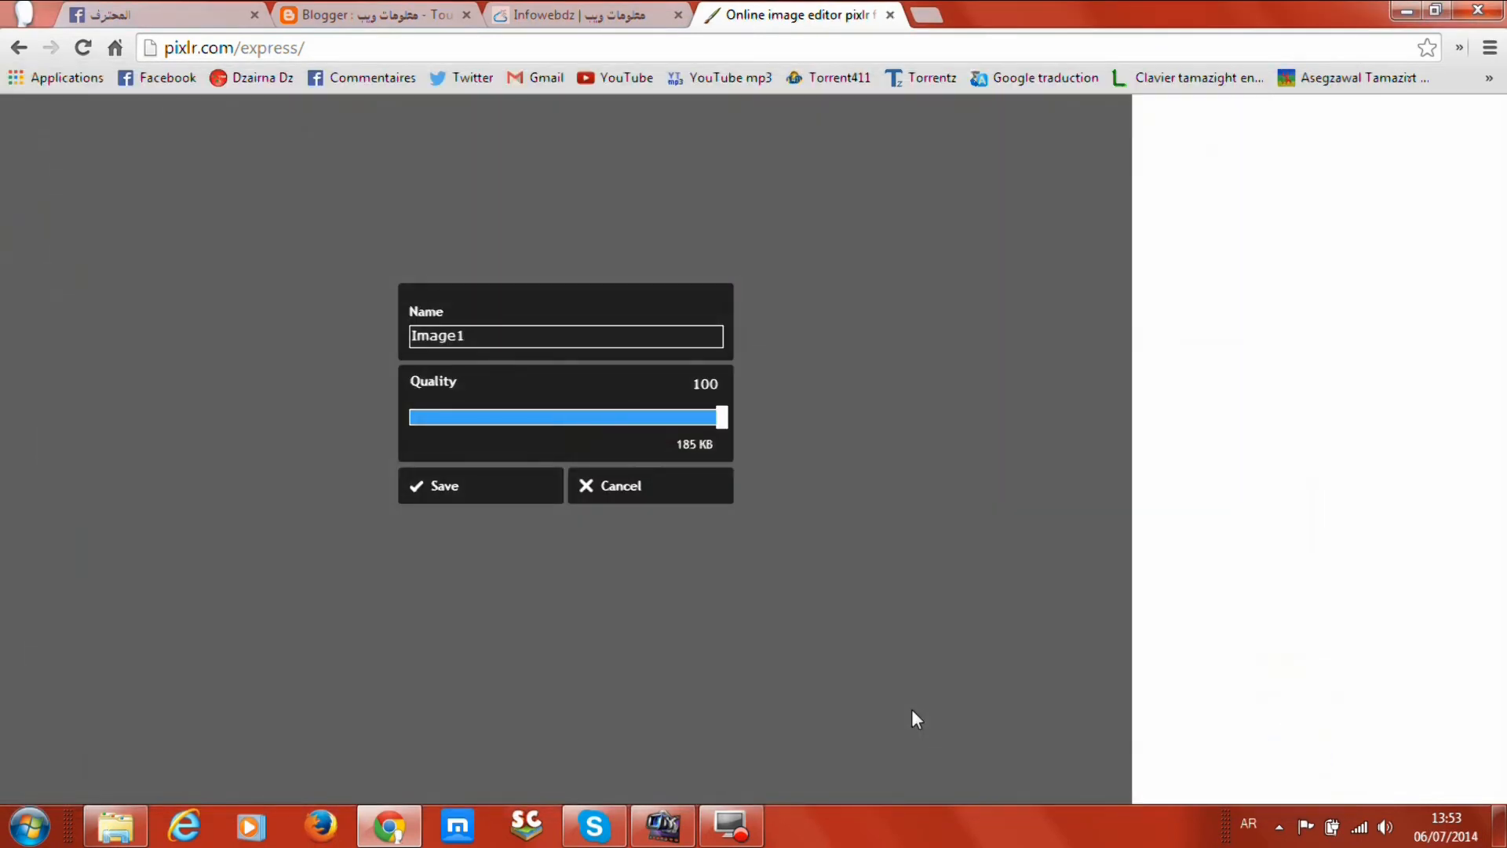
left_click(663, 483)
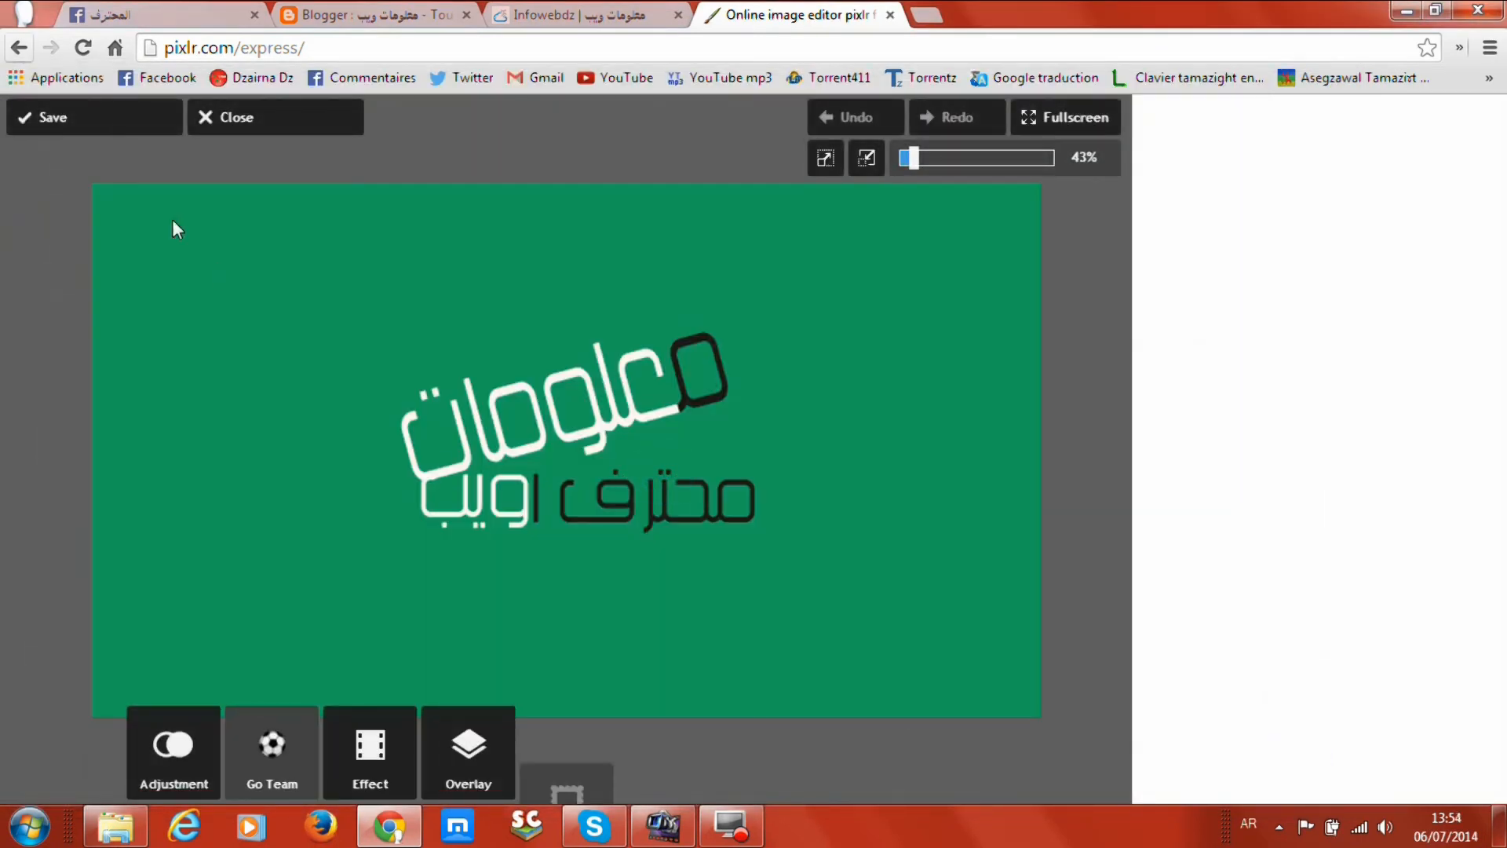
Close the current picture and bring up the prompt for opening an image from a URL.
left_click(243, 138)
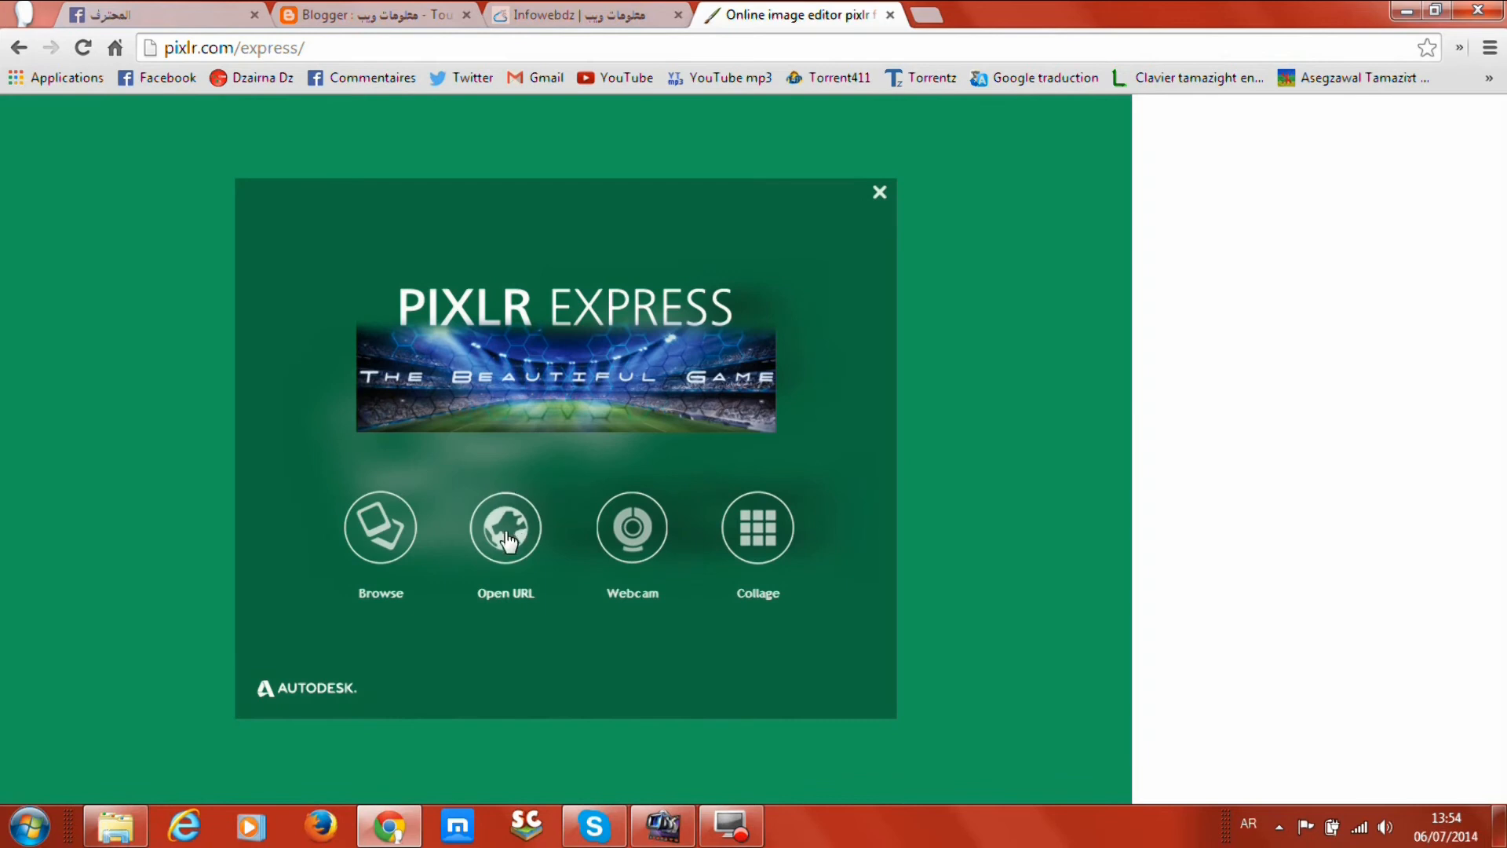
left_click(528, 545)
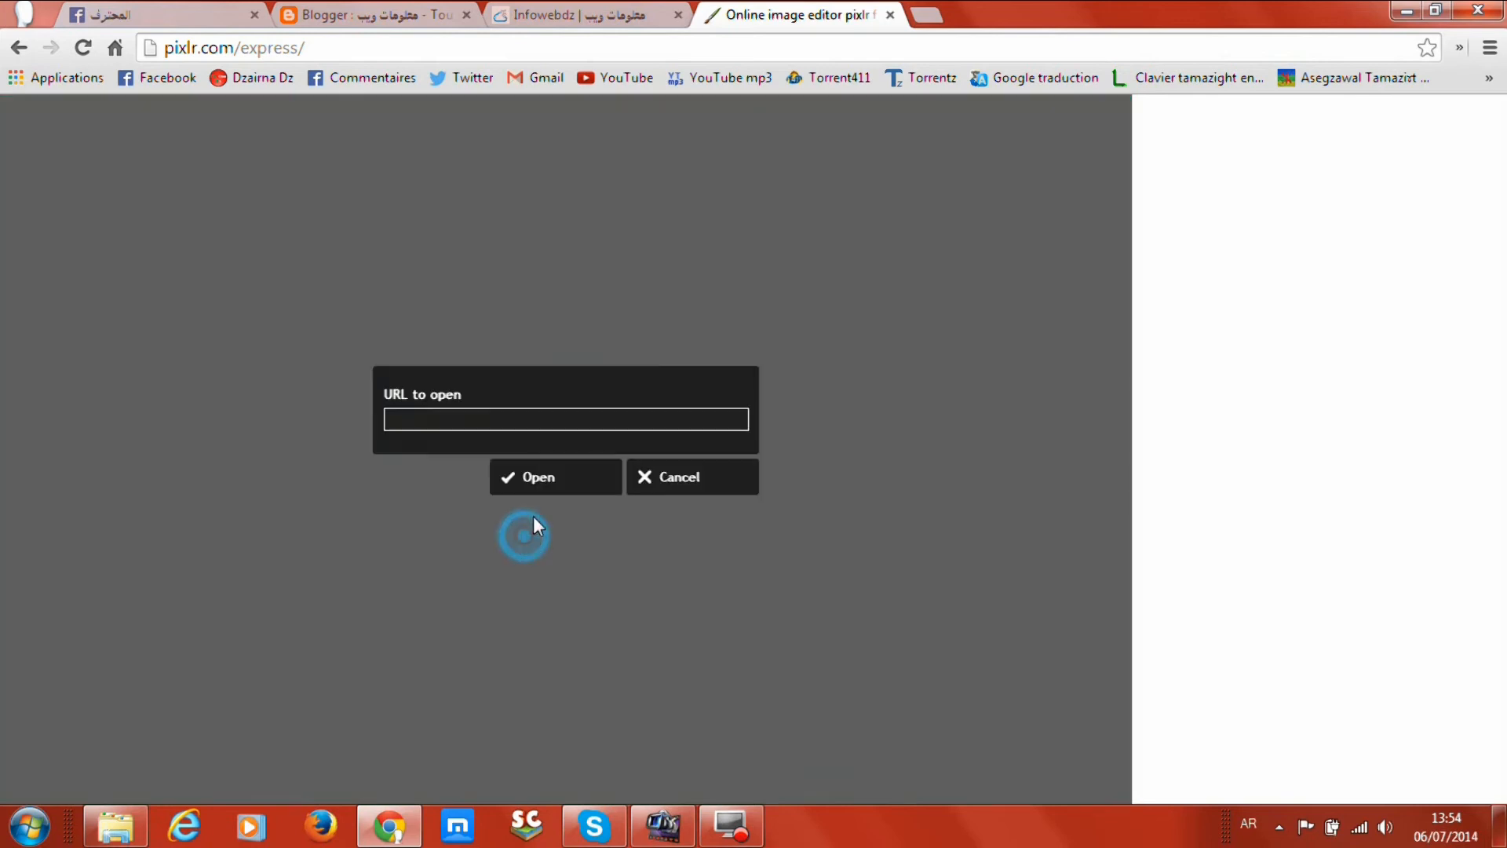
left_click(582, 489)
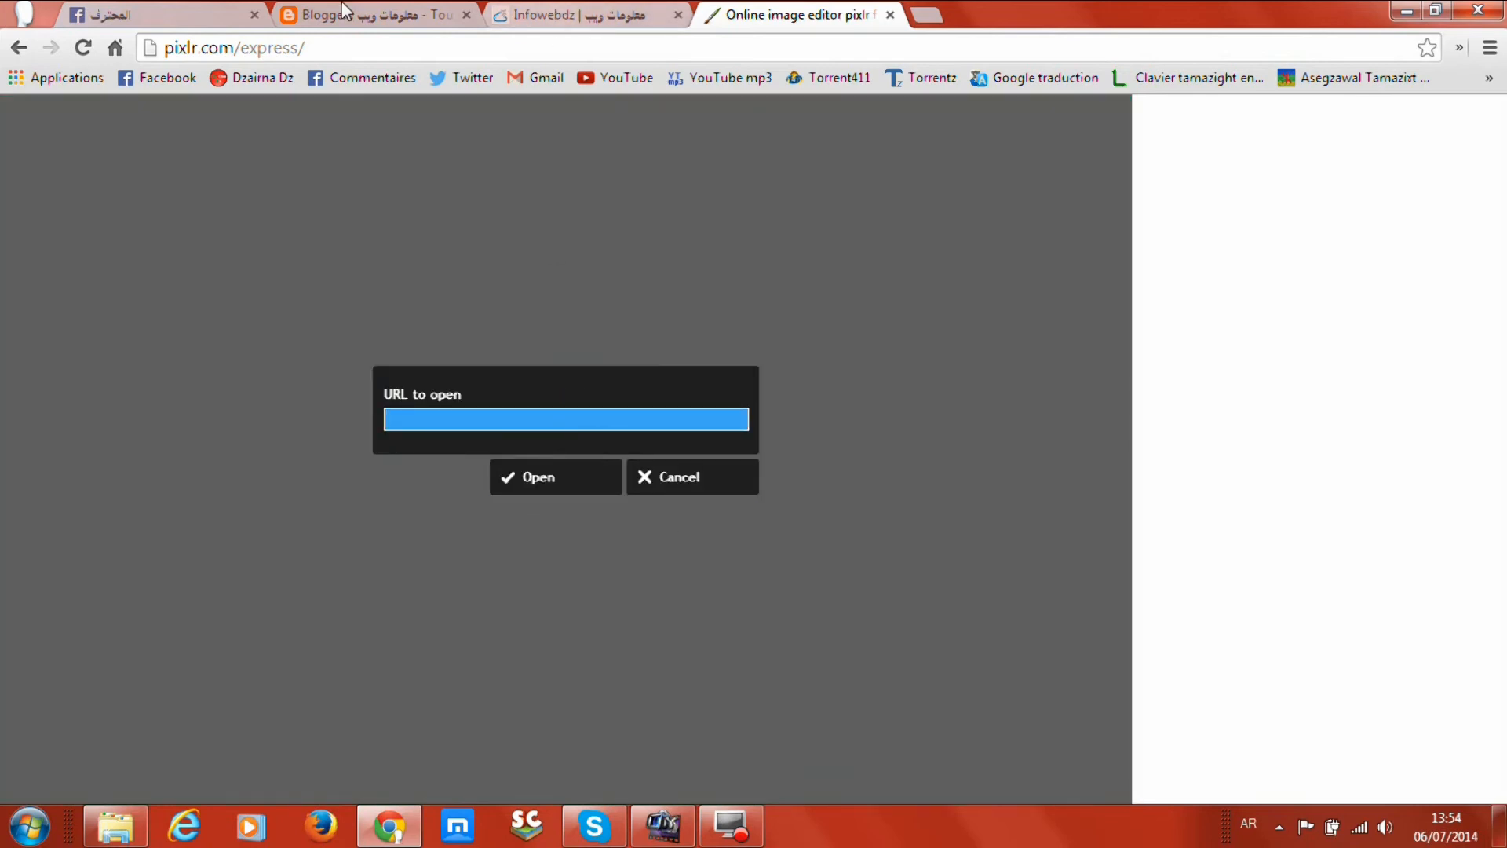
Switch to the Facebook page and copy the image URL of its green Ramadan cover picture.
left_click(220, 14)
left_click(414, 306)
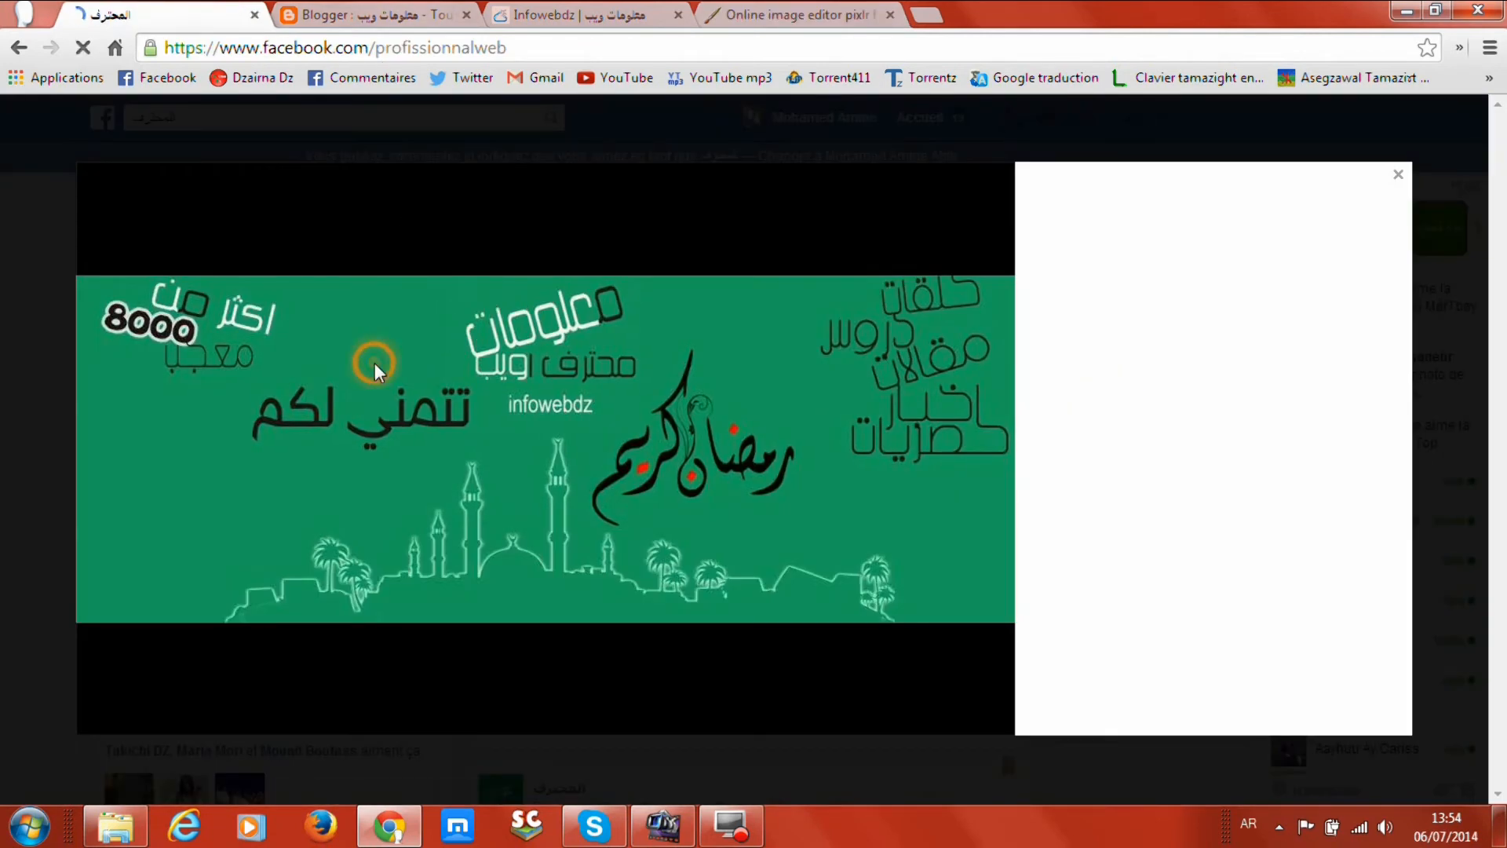
right_click(375, 364)
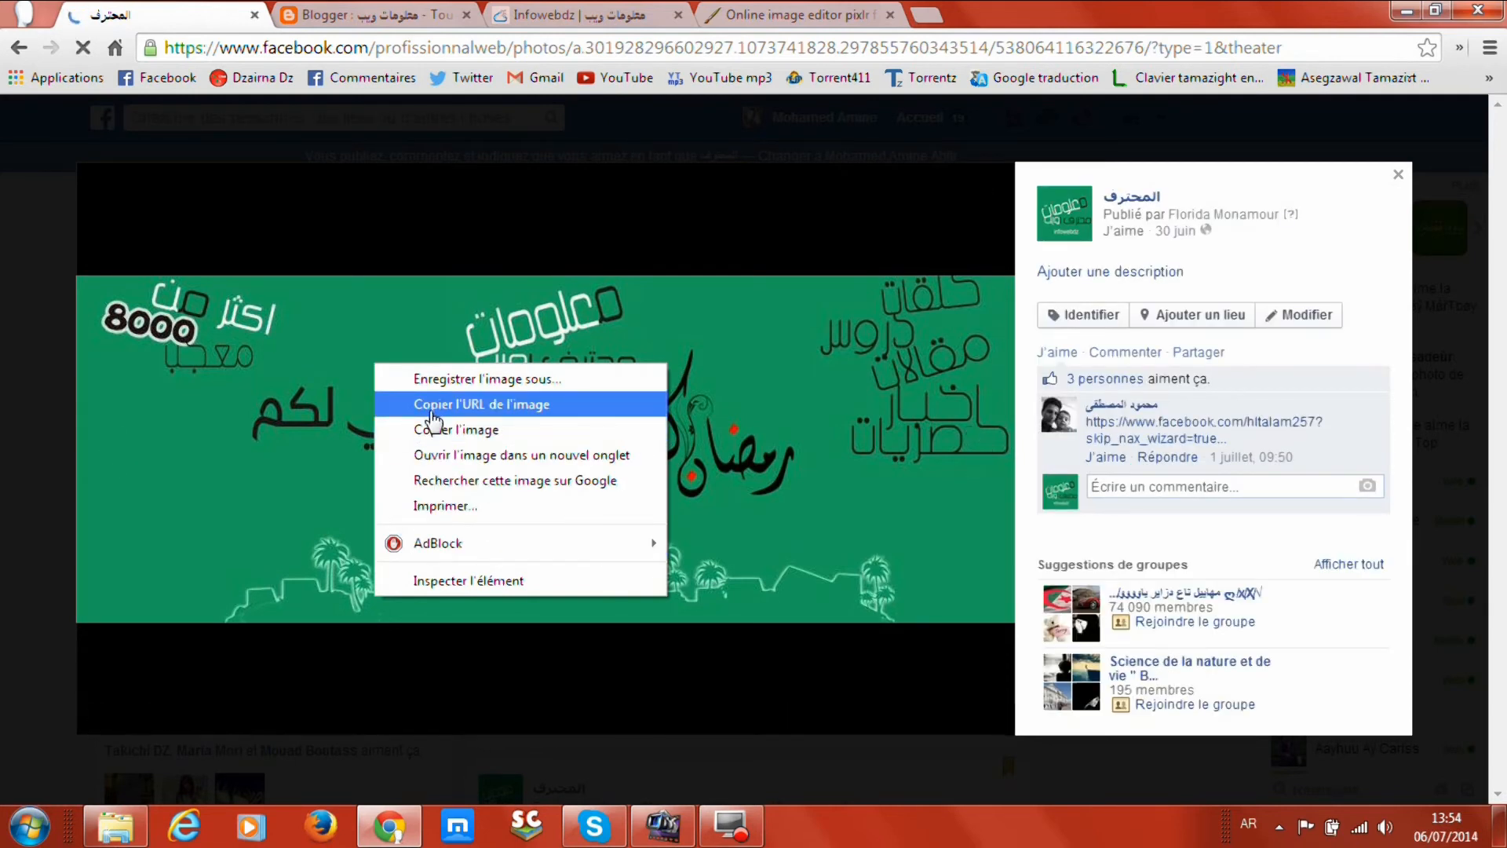
left_click(433, 403)
Switch back to Pixlr Express and open the picture from the copied image URL.
left_click(793, 14)
left_click(677, 416)
key("ctrl+v")
left_click(602, 479)
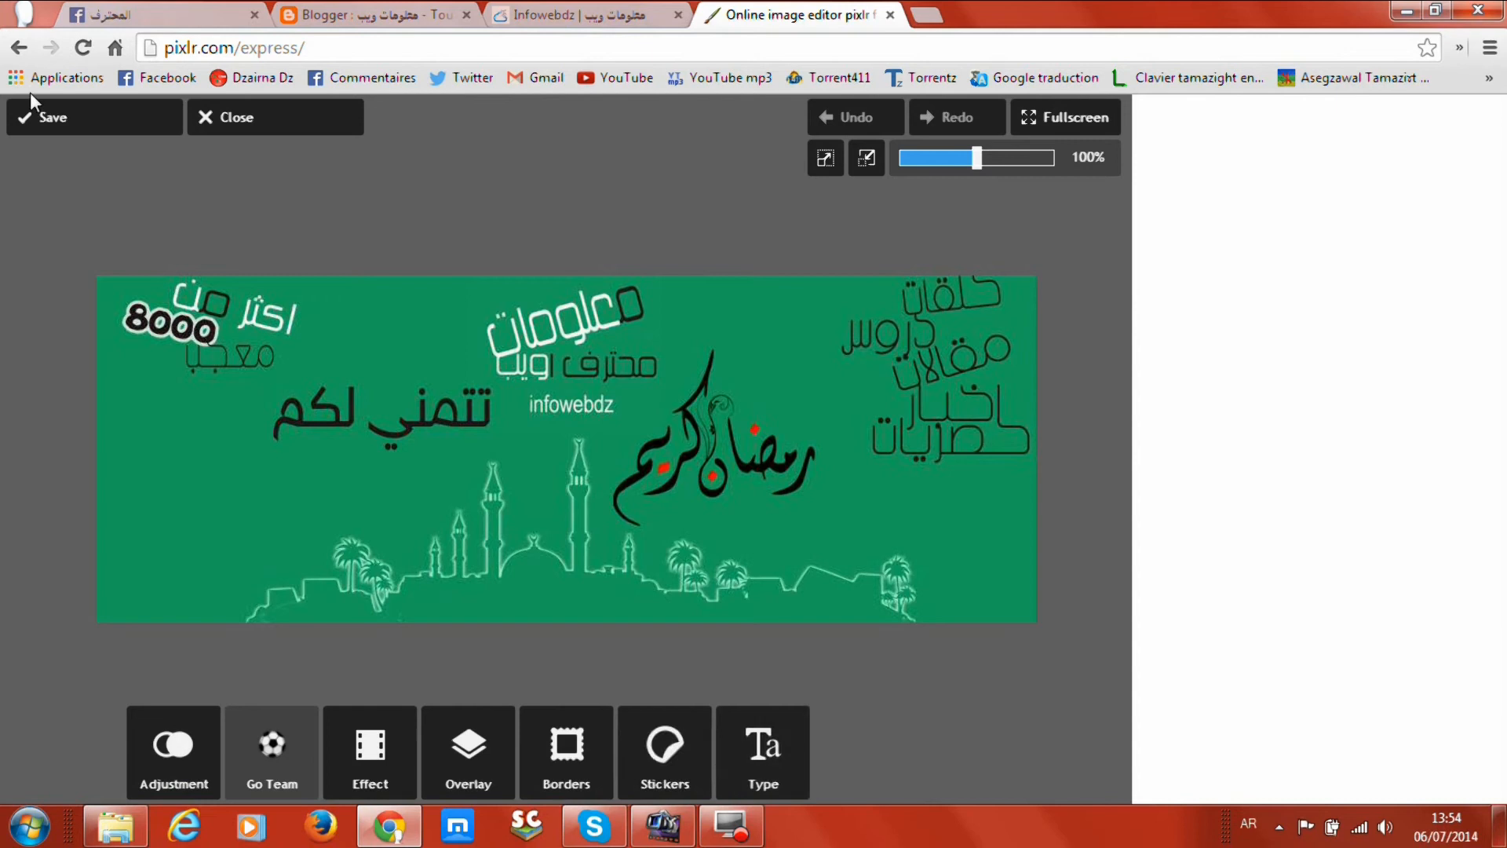
Close the picture, start a collage instead, and place Image1 in its lower-left cell.
left_click(208, 117)
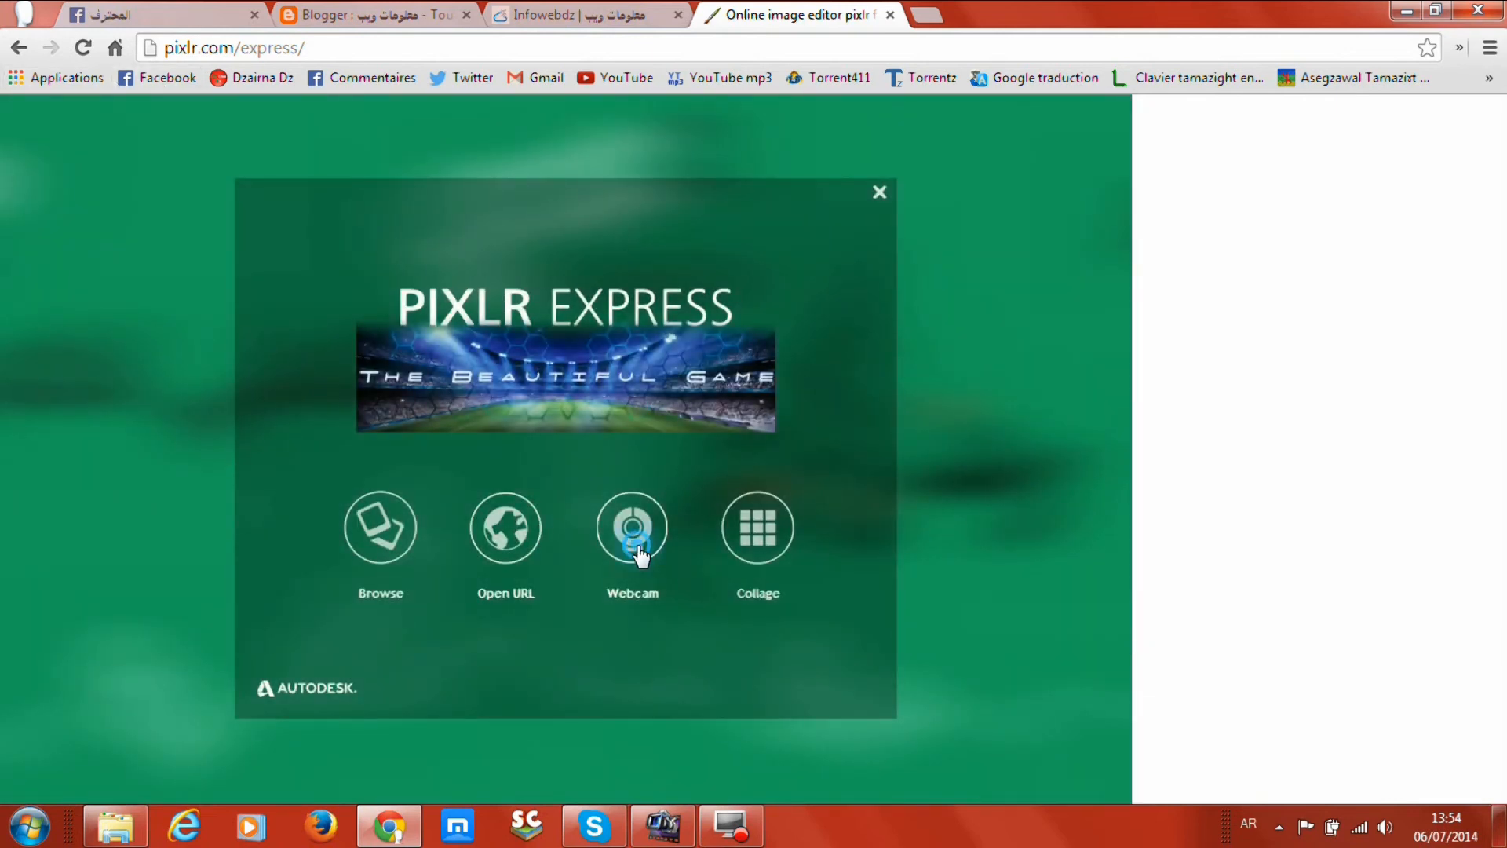
left_click(768, 546)
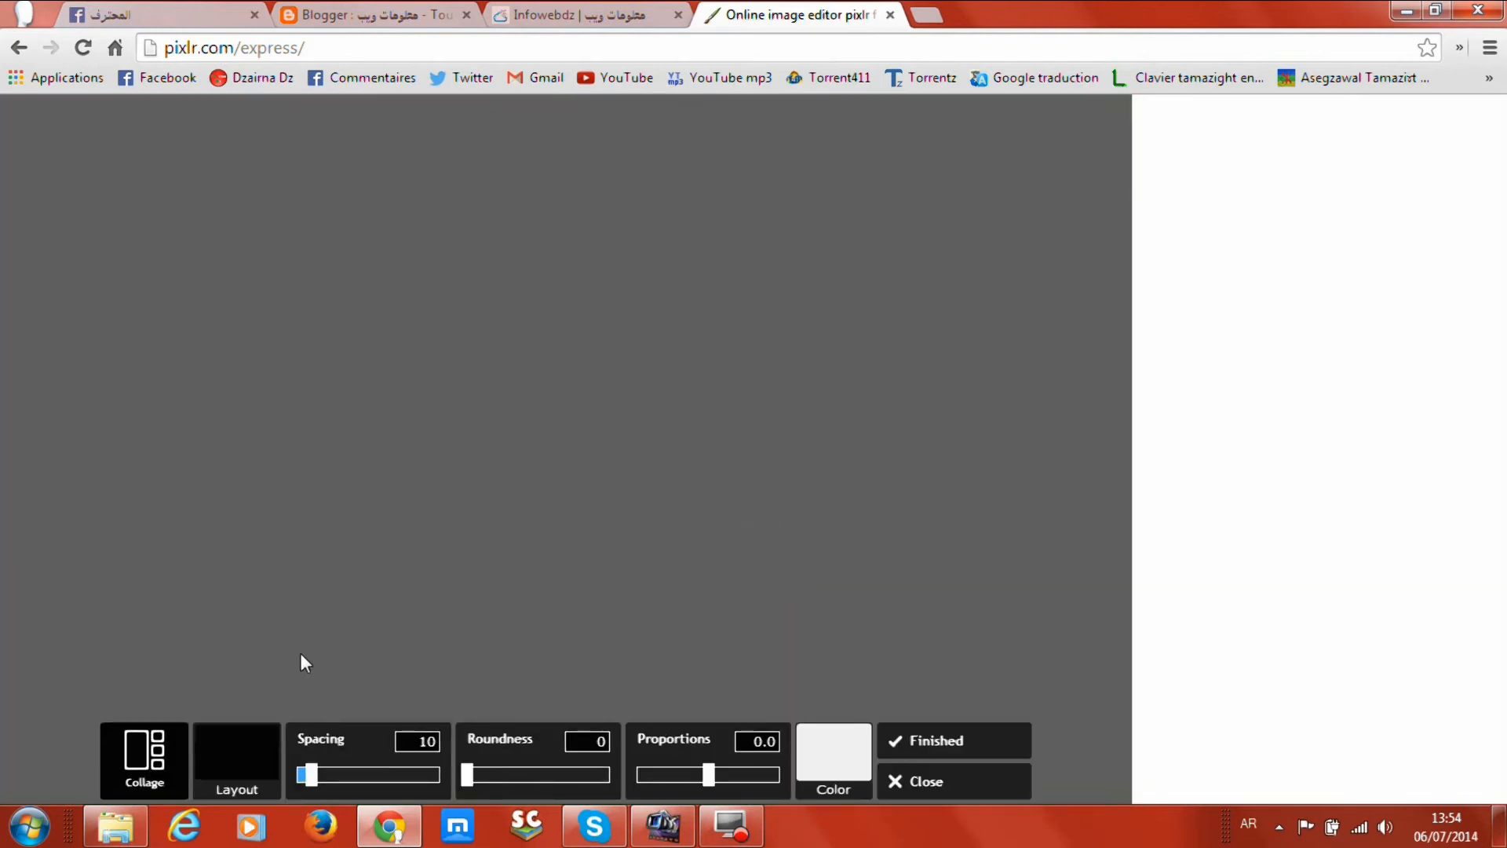
left_click(424, 559)
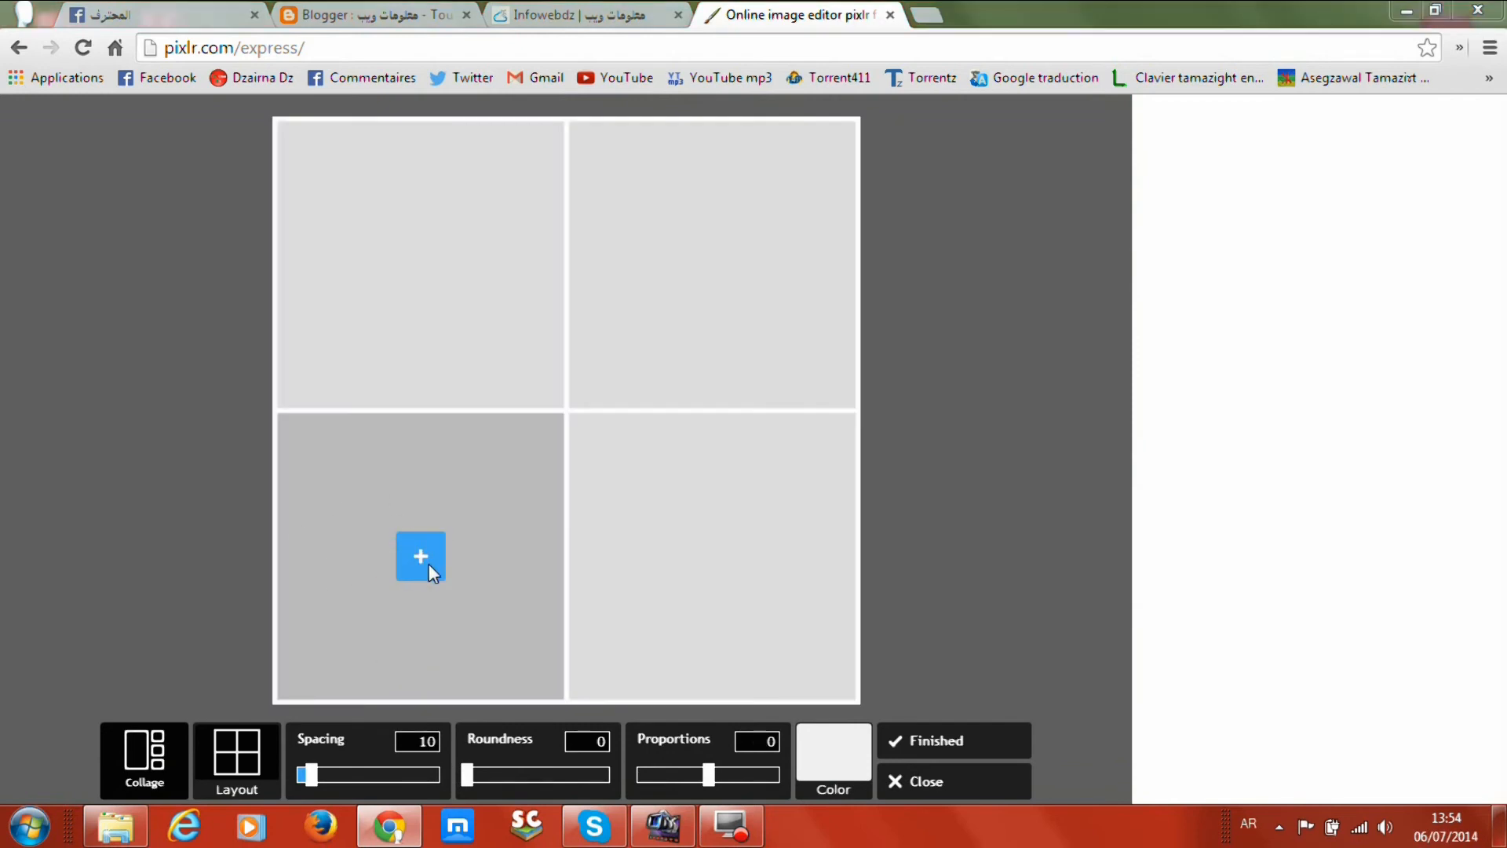
double_click(982, 431)
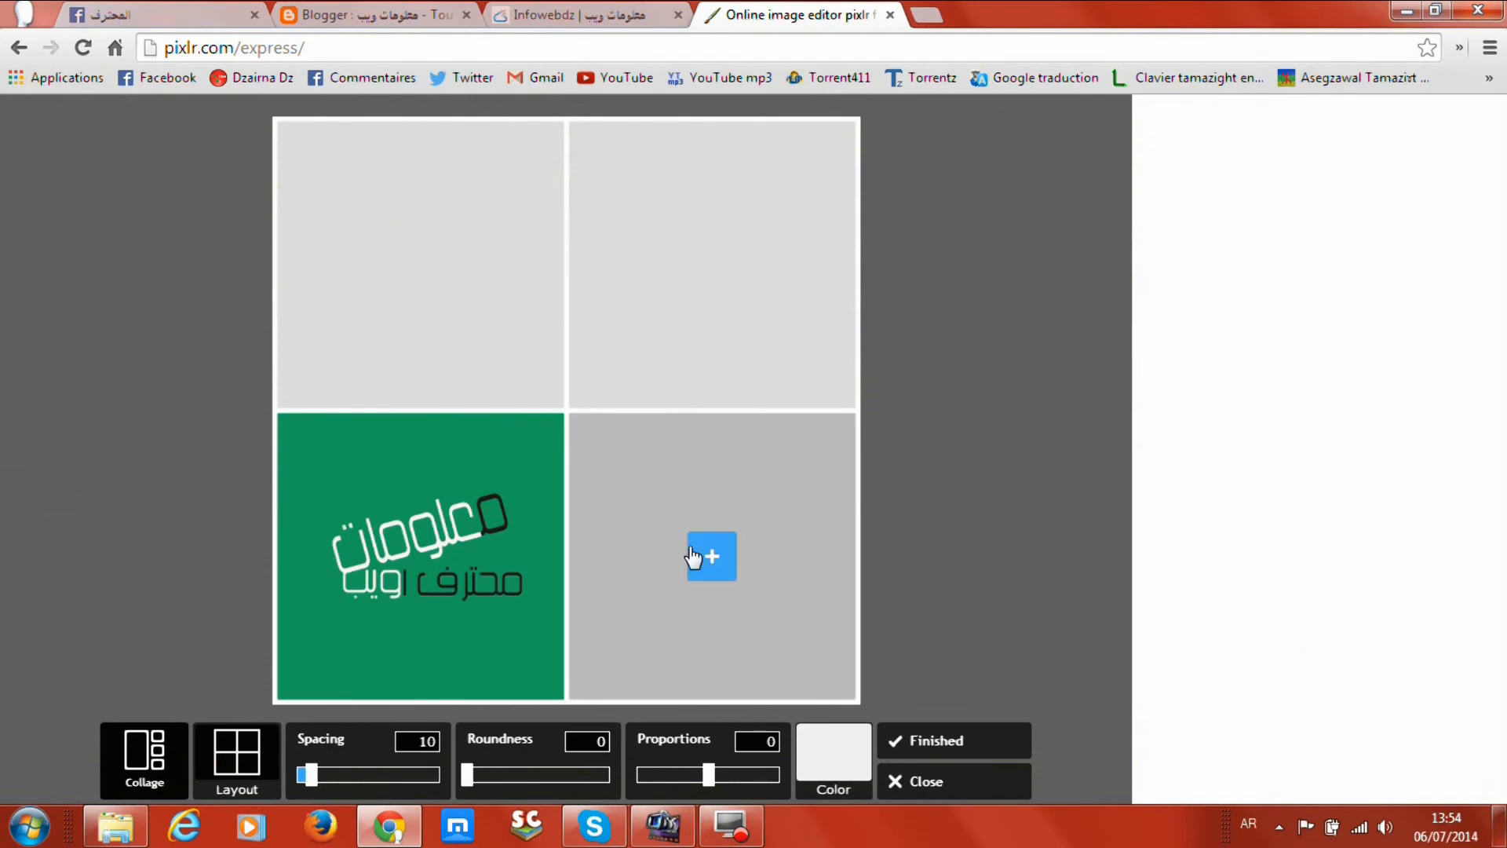
Try adding Fond Rouge to the lower-right collage cell, and place 900px-Flag_of_Algeria.svg in the upper-right cell.
left_click(706, 557)
double_click(851, 425)
left_click(712, 275)
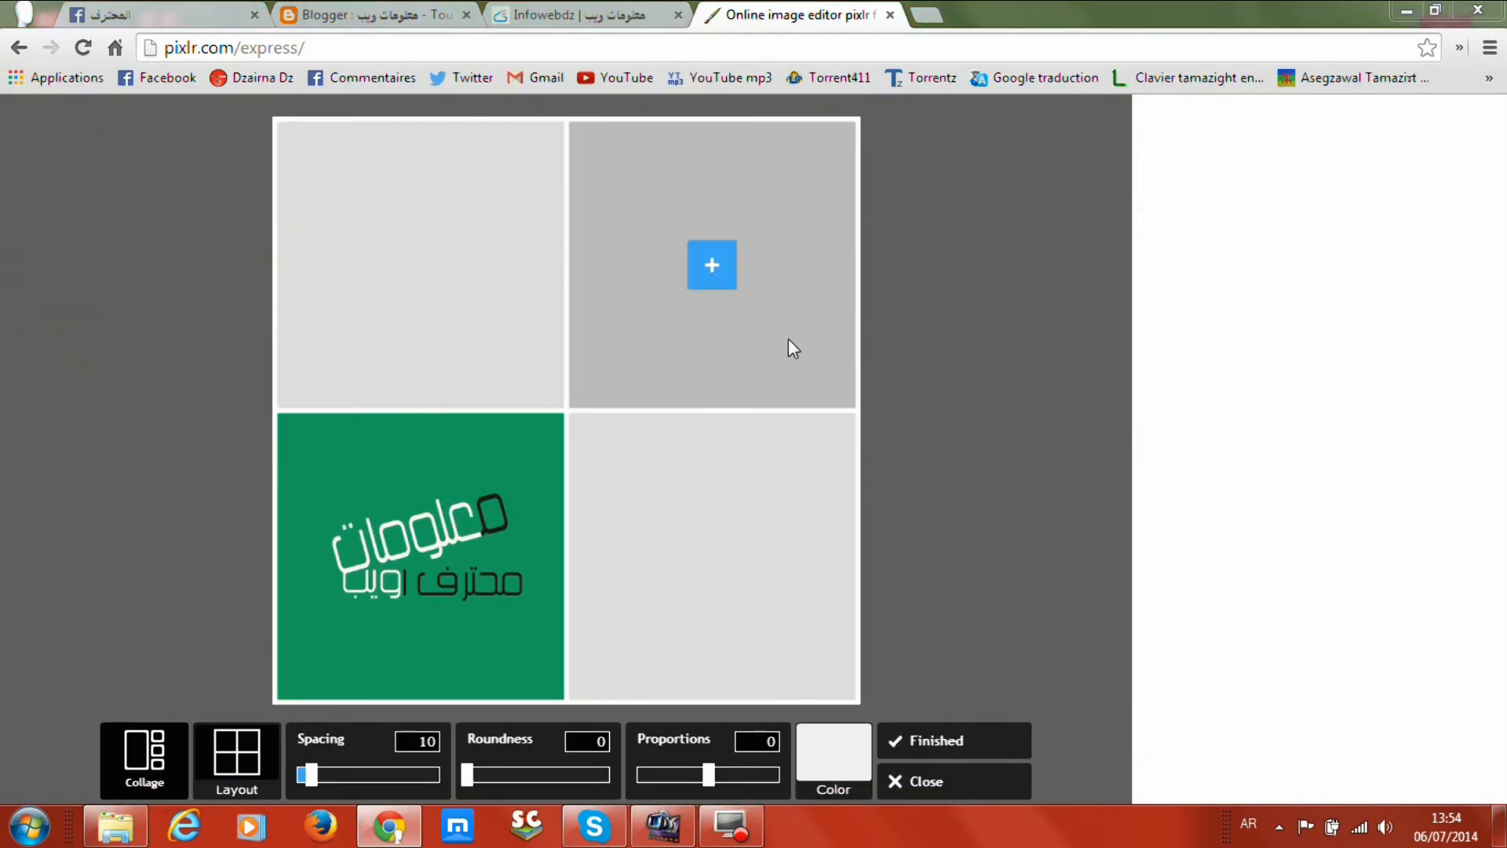
double_click(1013, 236)
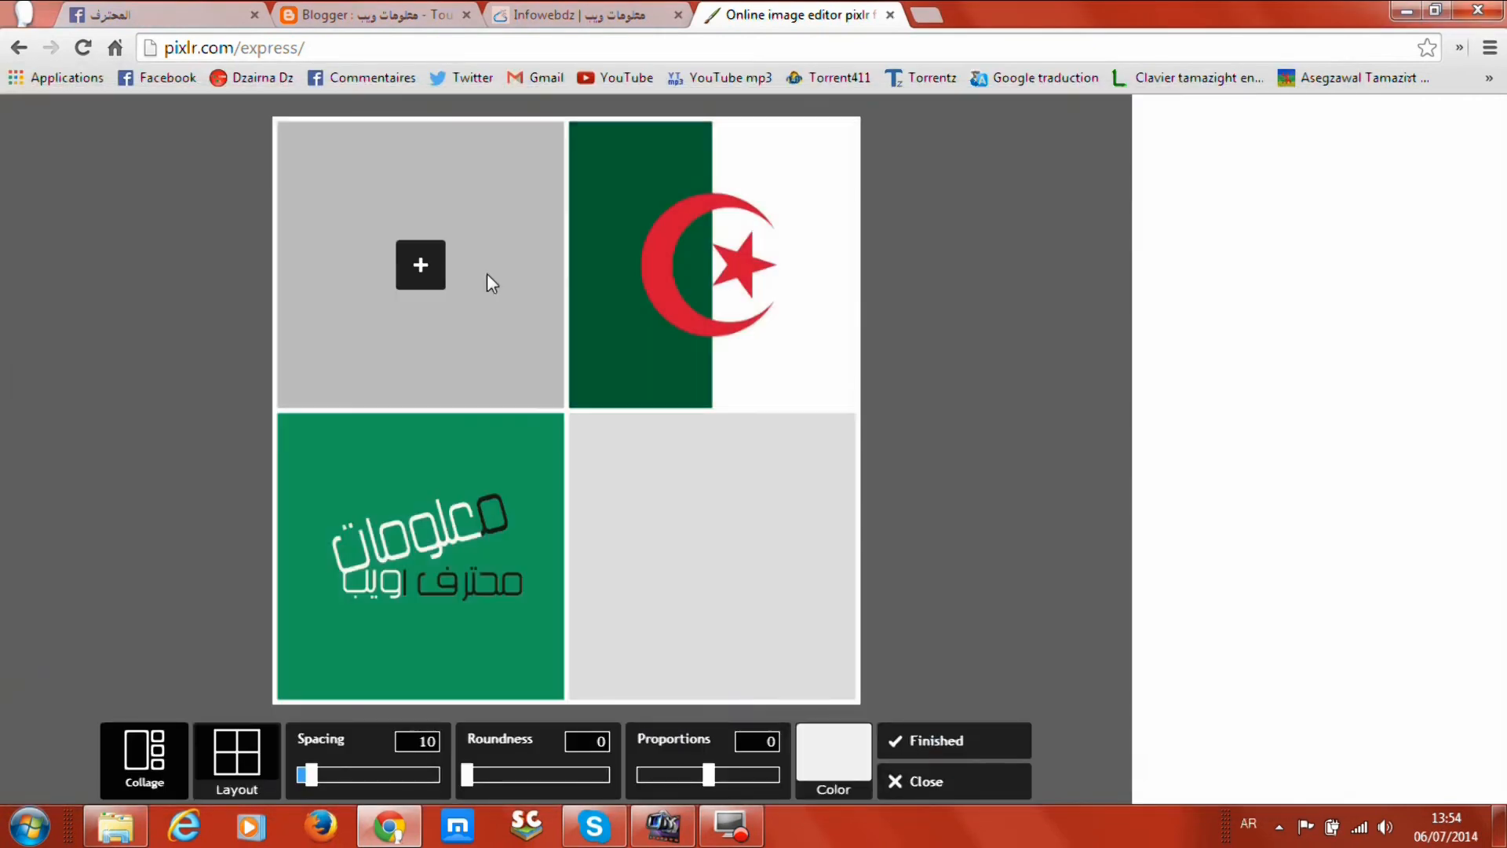
Place Capture in the upper-left collage cell and the Nutella quote picture in the lower-right cell.
left_click(442, 266)
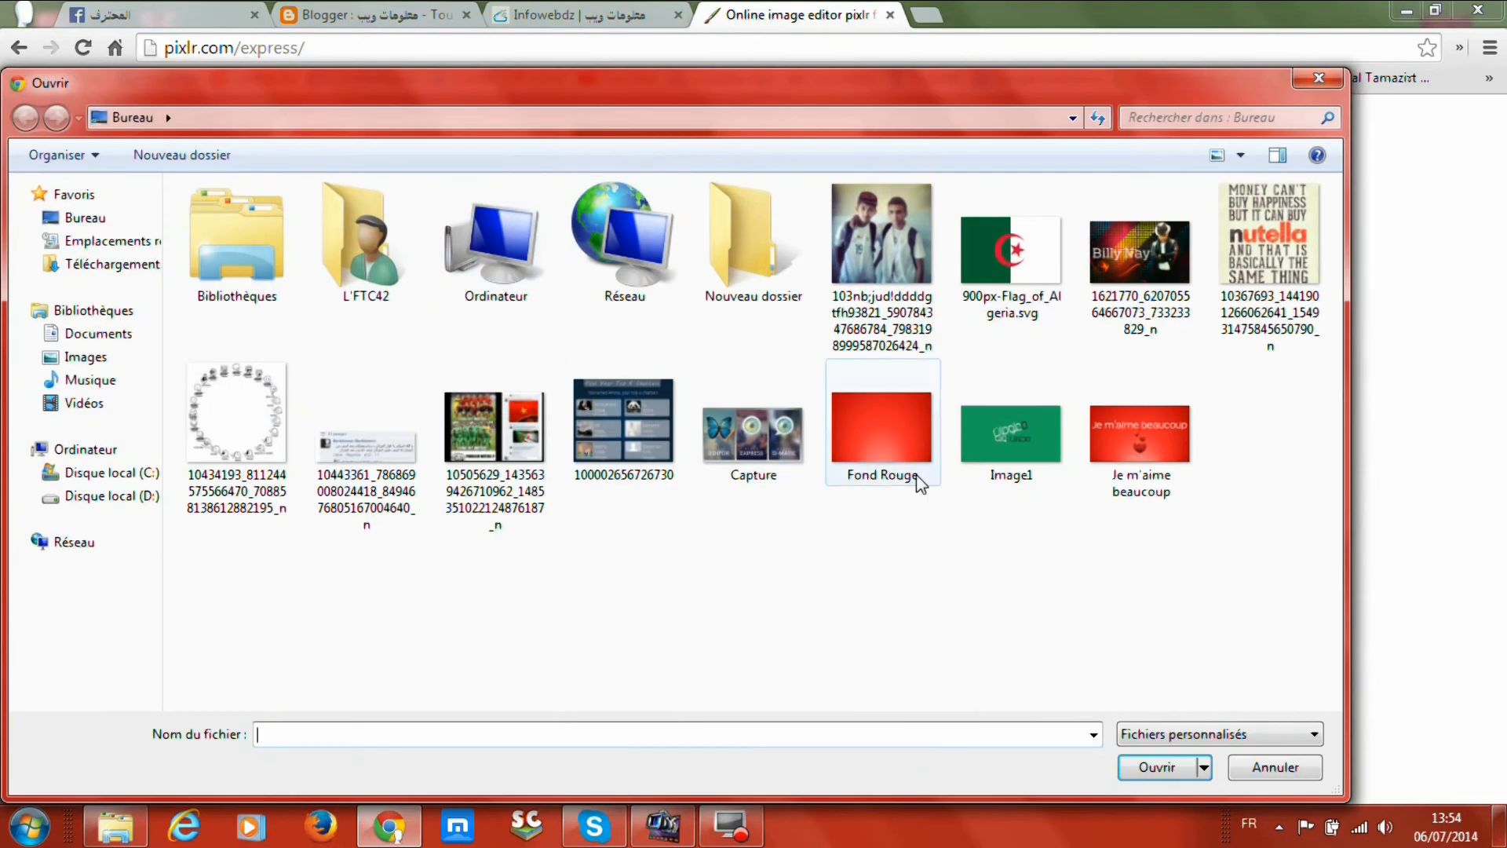
double_click(756, 456)
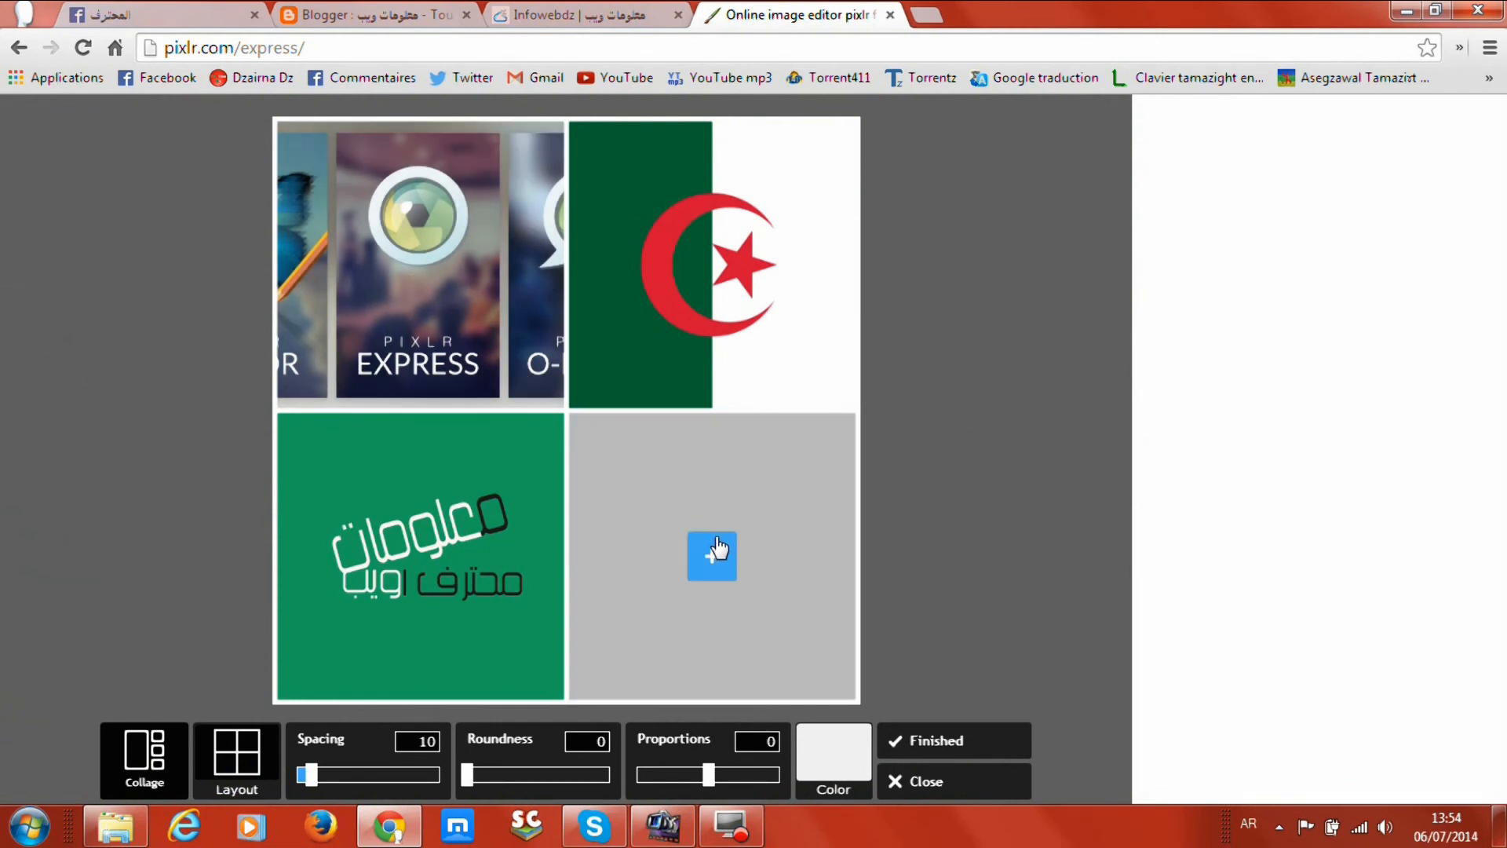
left_click(717, 550)
double_click(902, 452)
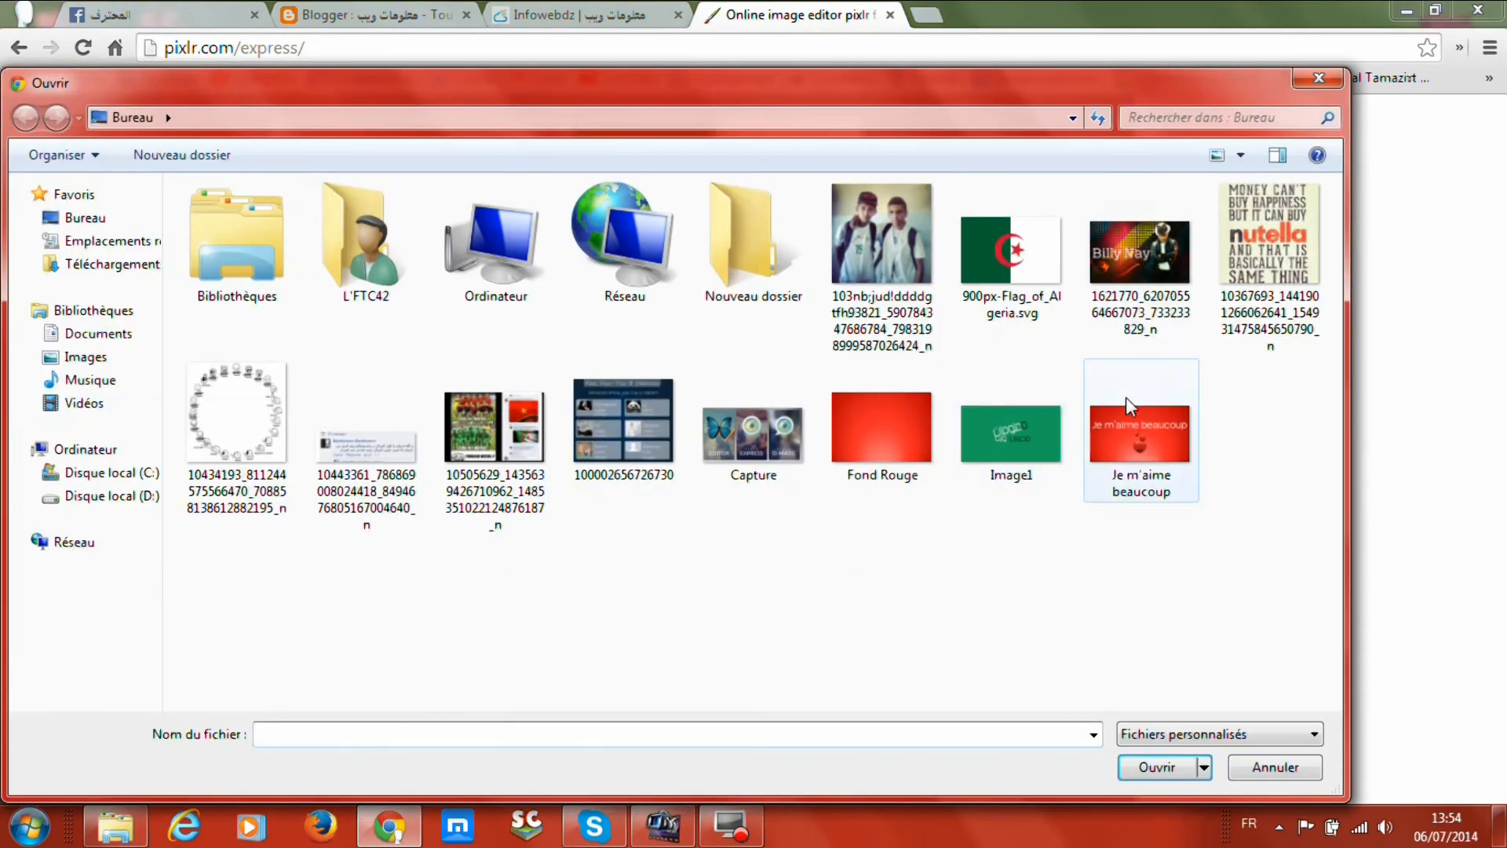
double_click(1256, 259)
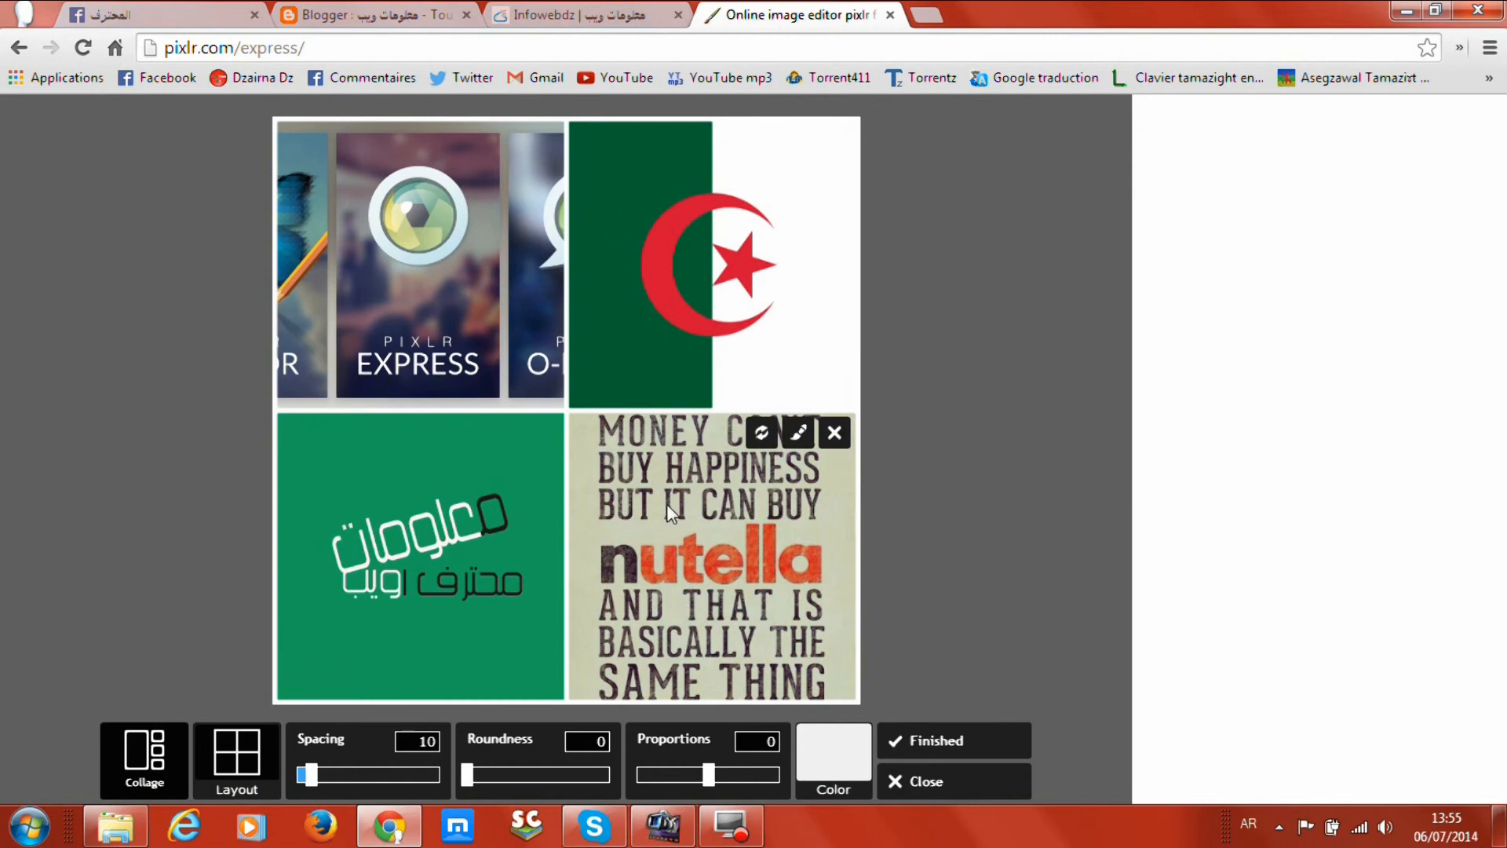
Try the five-by-five and two-above-one collage layouts, and switch to three small cells above one large cell.
left_click(237, 758)
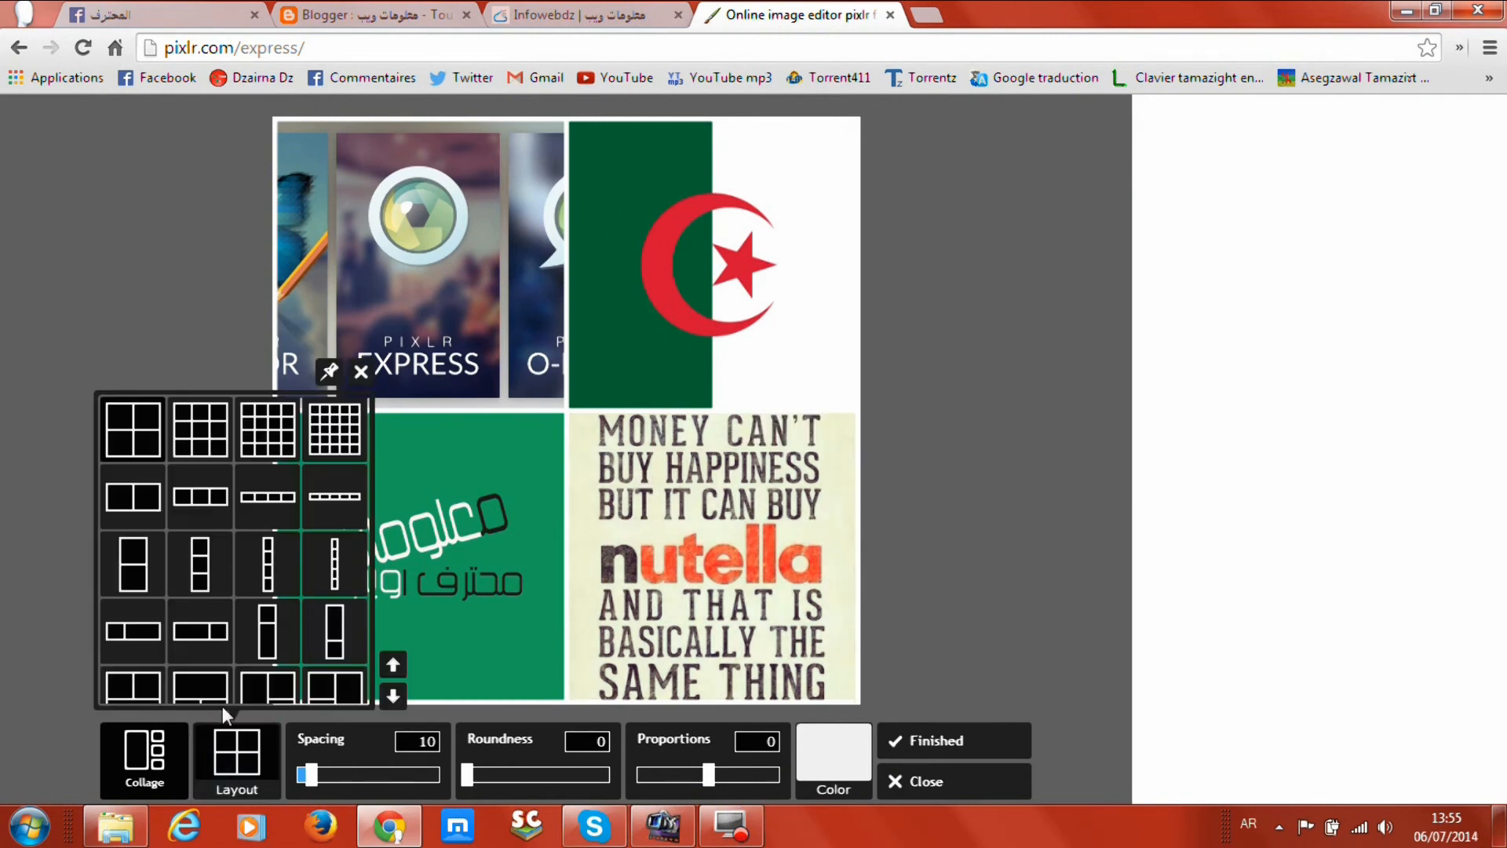
left_click(335, 428)
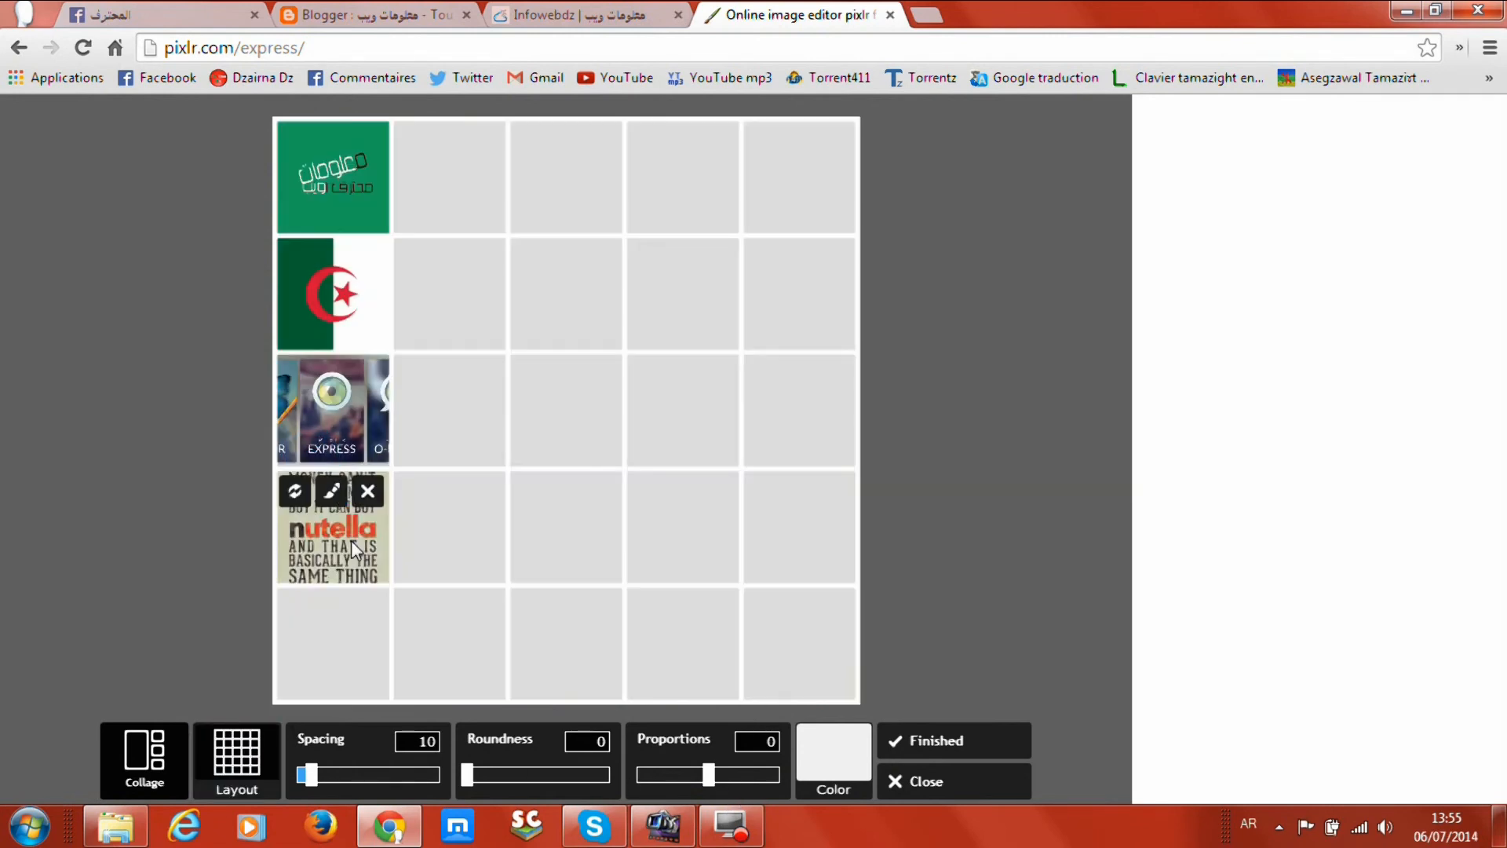
left_click(237, 757)
scroll(330, 628, "down", 1)
scroll(330, 628, "down", 1)
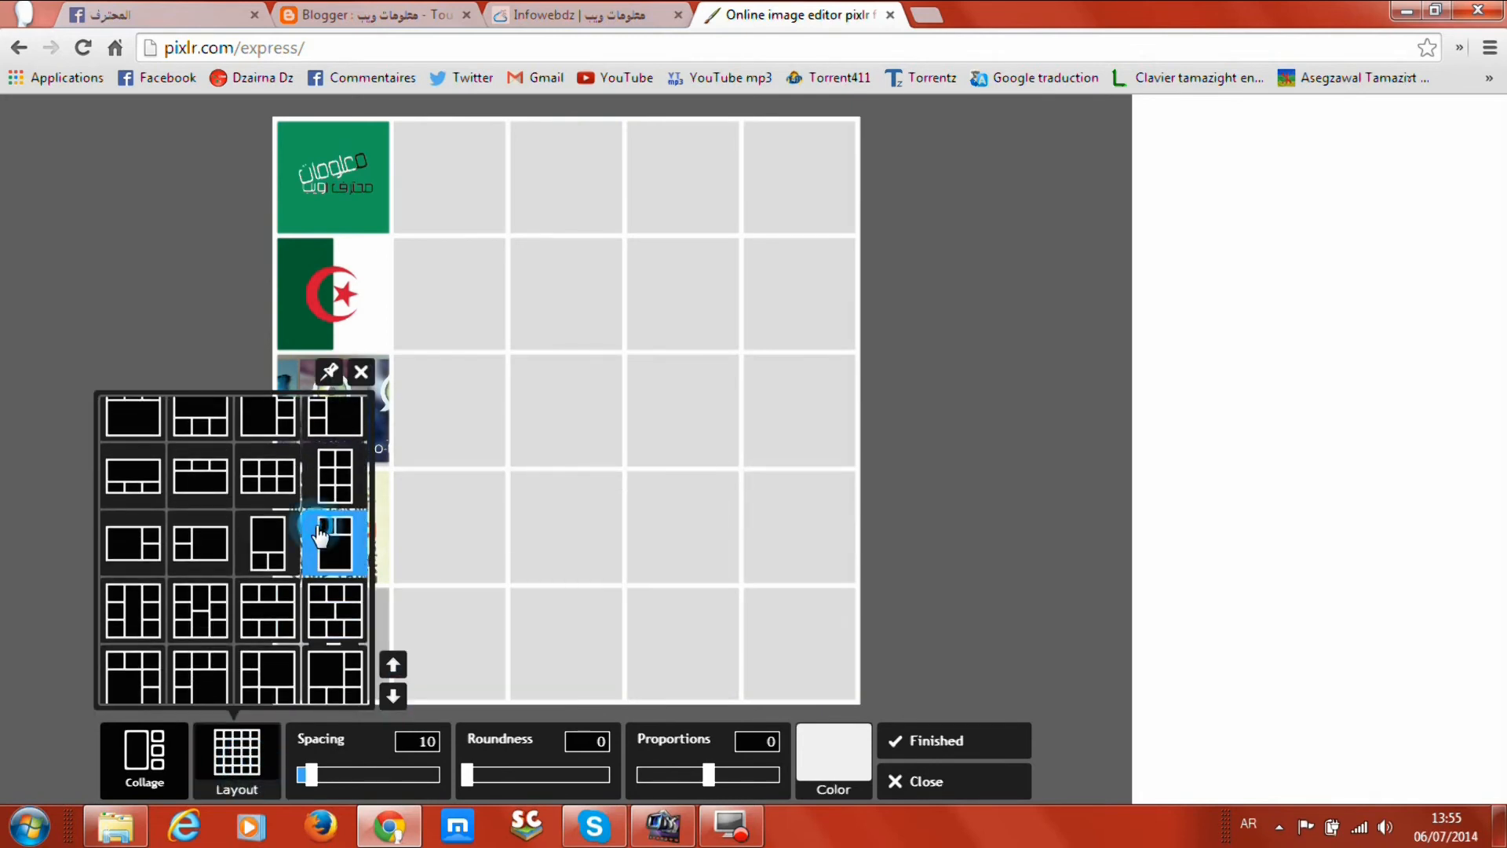
left_click(332, 534)
left_click(235, 758)
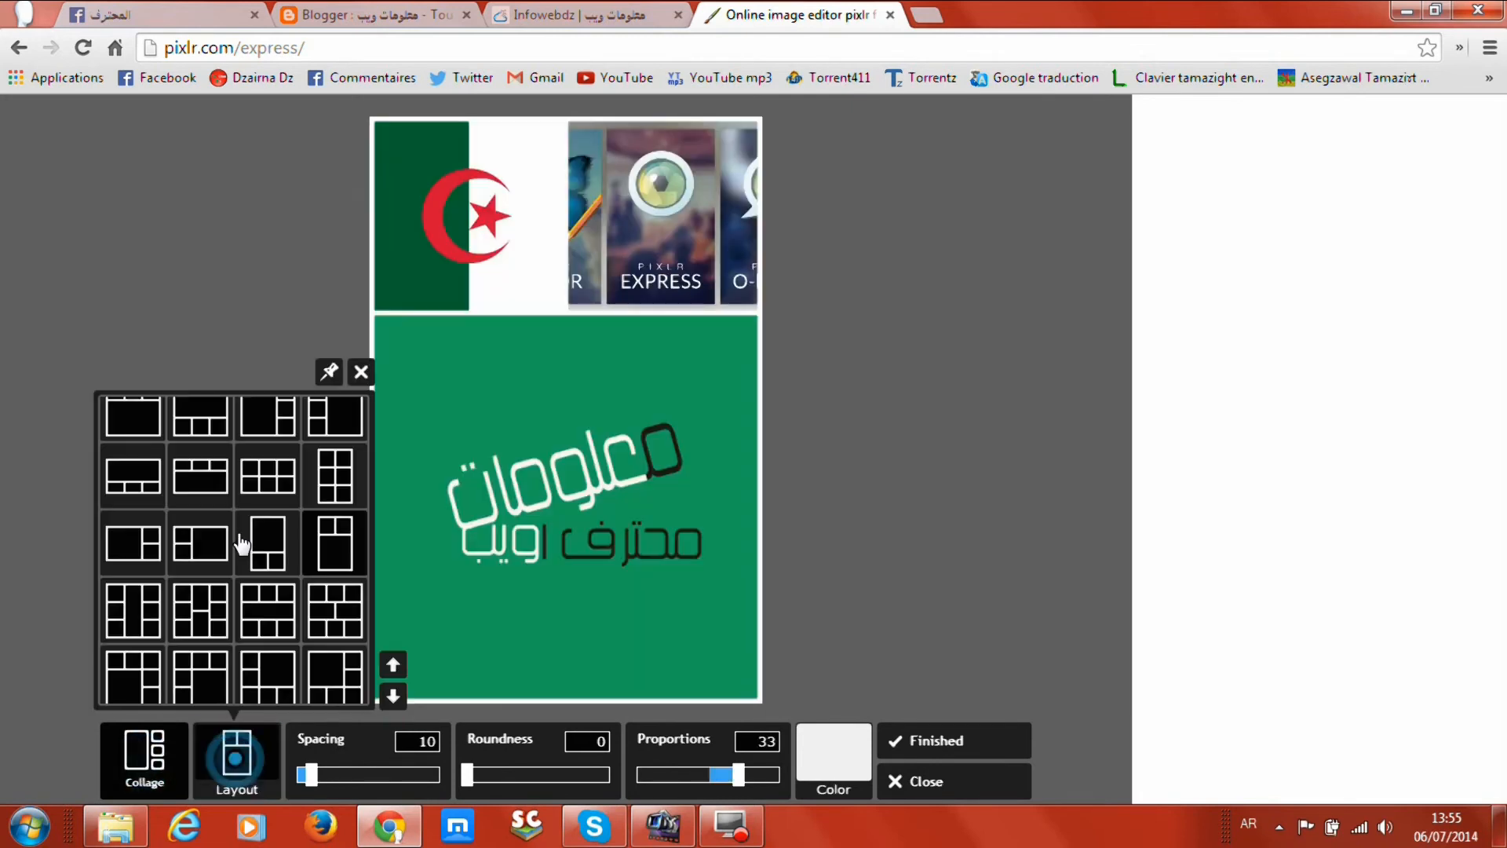
left_click(125, 424)
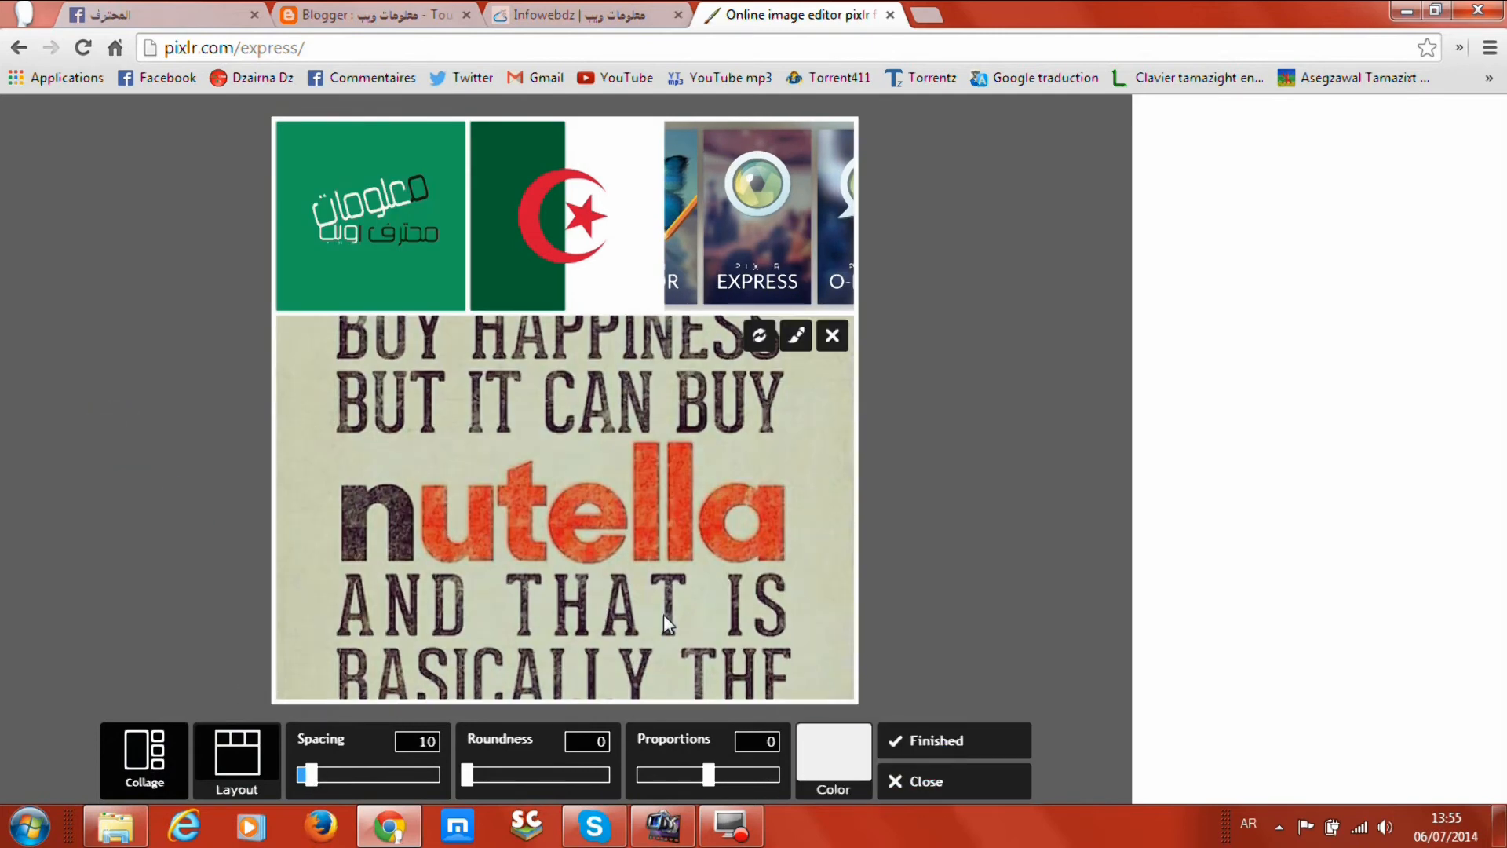
Set the collage's spacing to 1, its roundness to 0 and its proportions to 1.9.
left_click_drag(691, 778, 656, 777)
mouse_move(473, 780)
left_mouse_down()
mouse_move(555, 777)
mouse_move(465, 777)
left_mouse_up()
left_click_drag(561, 779, 465, 777)
mouse_move(312, 779)
left_mouse_down()
mouse_move(468, 767)
mouse_move(300, 761)
left_mouse_up()
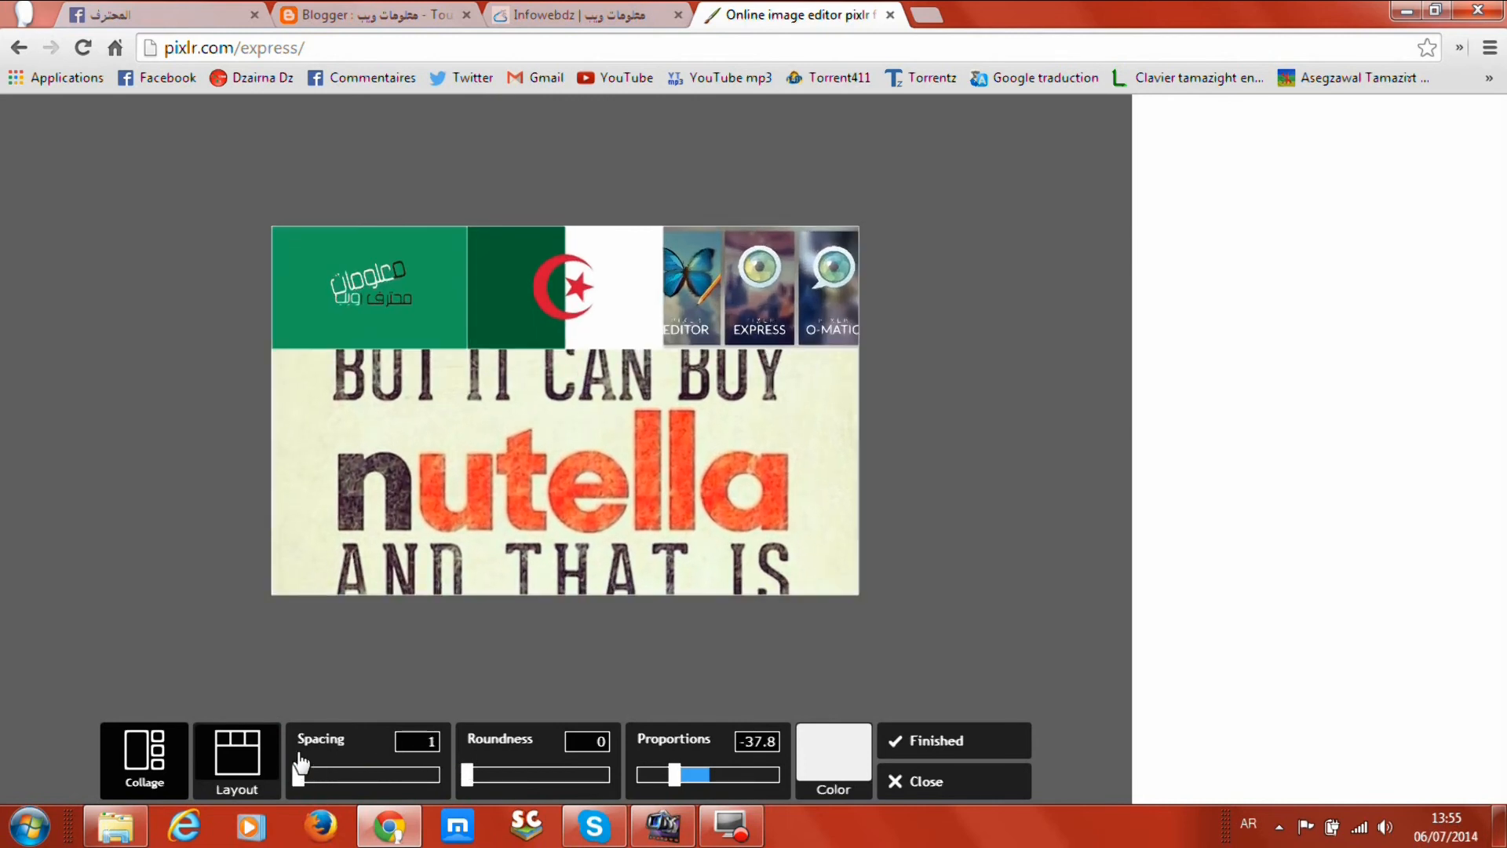
left_click_drag(680, 782, 714, 776)
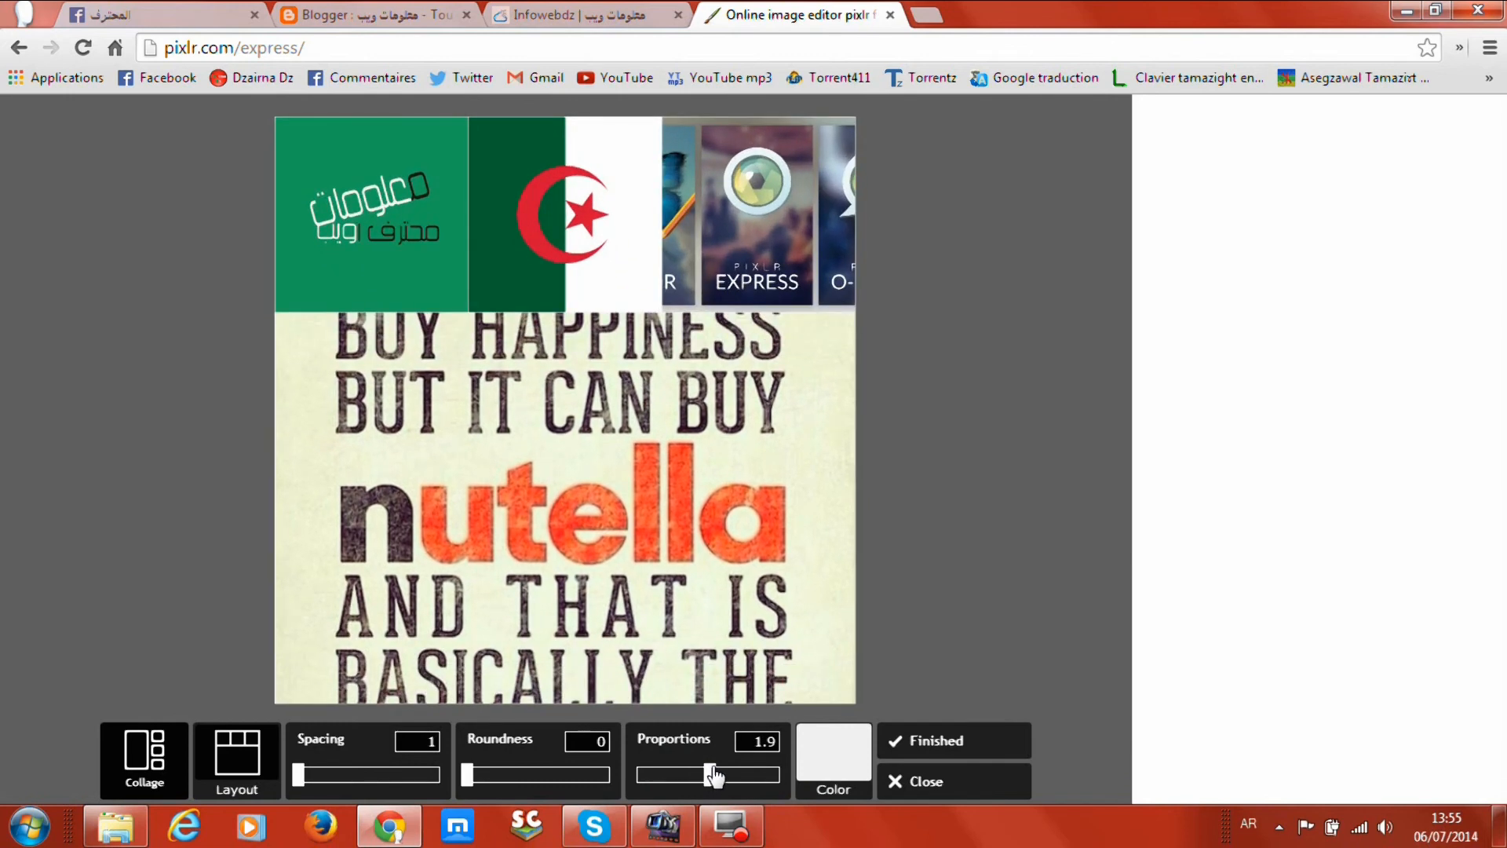
Close the collage and leave Pixlr Express, and open Pixlr-o-matic from the Pixlr home page.
left_click(926, 782)
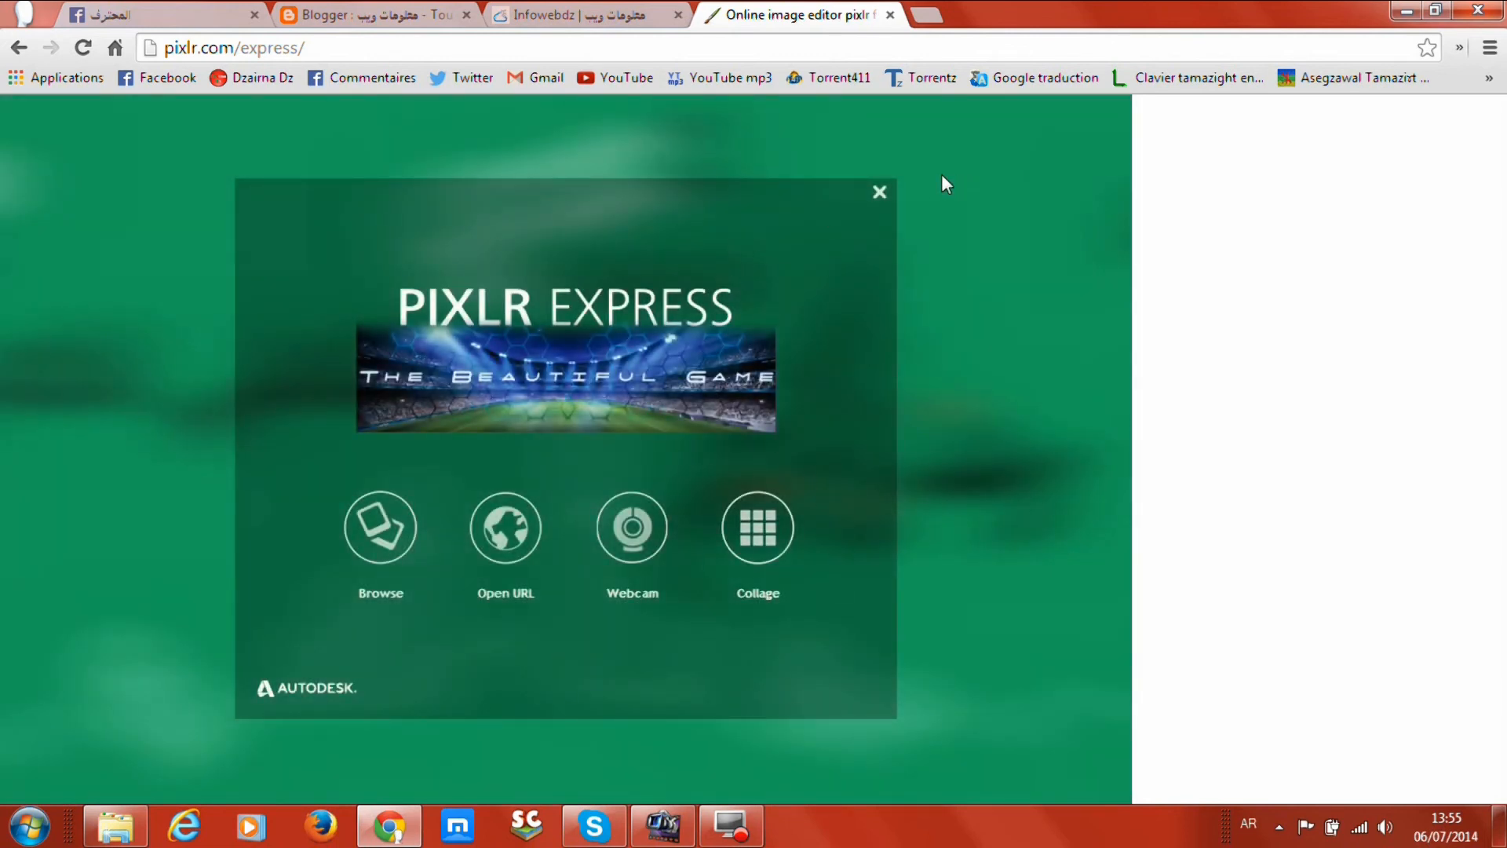
left_click(880, 191)
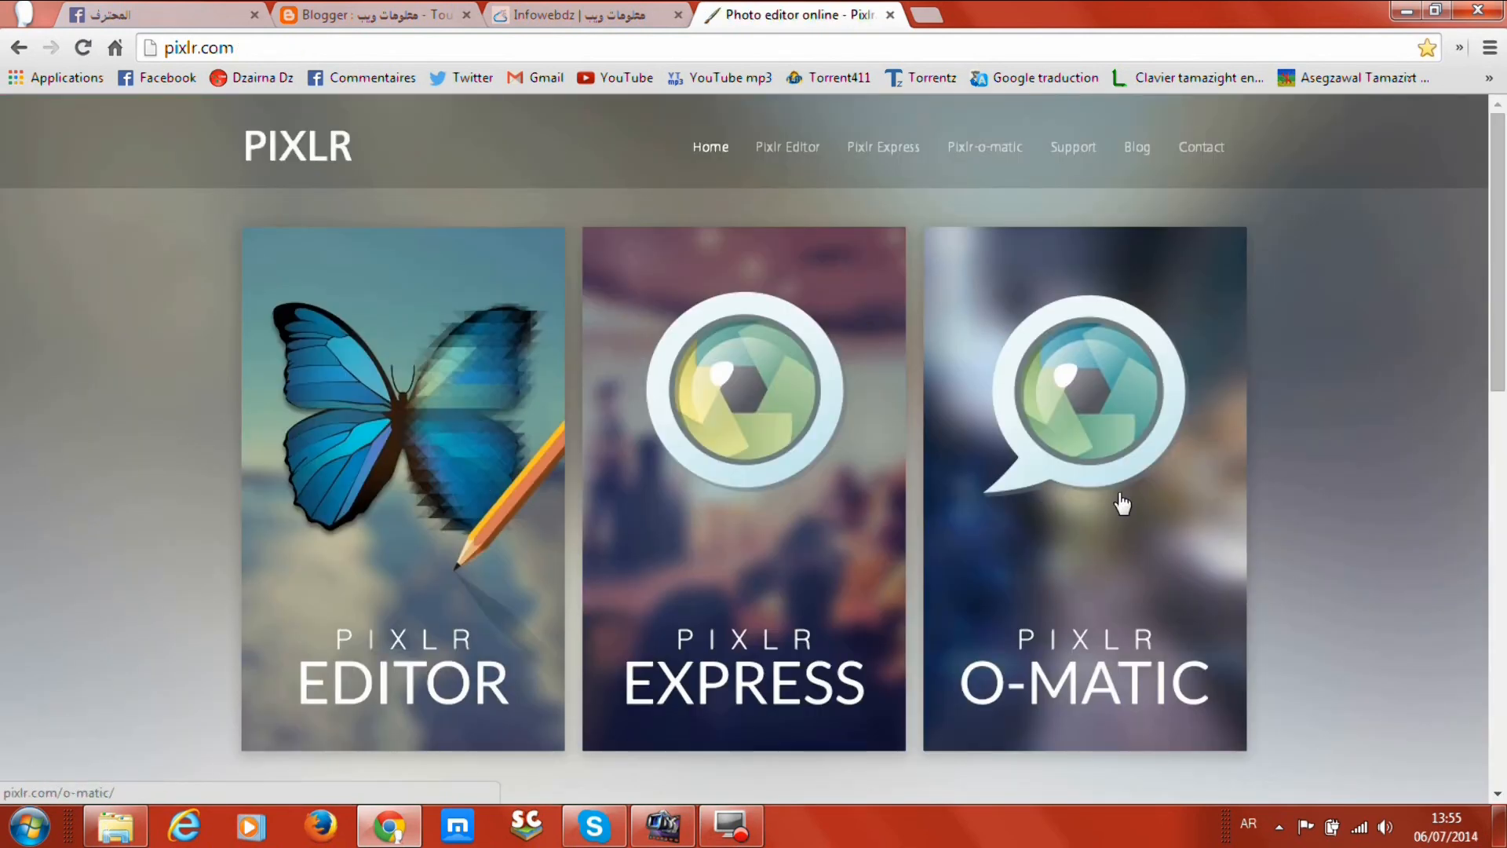
left_click(1123, 502)
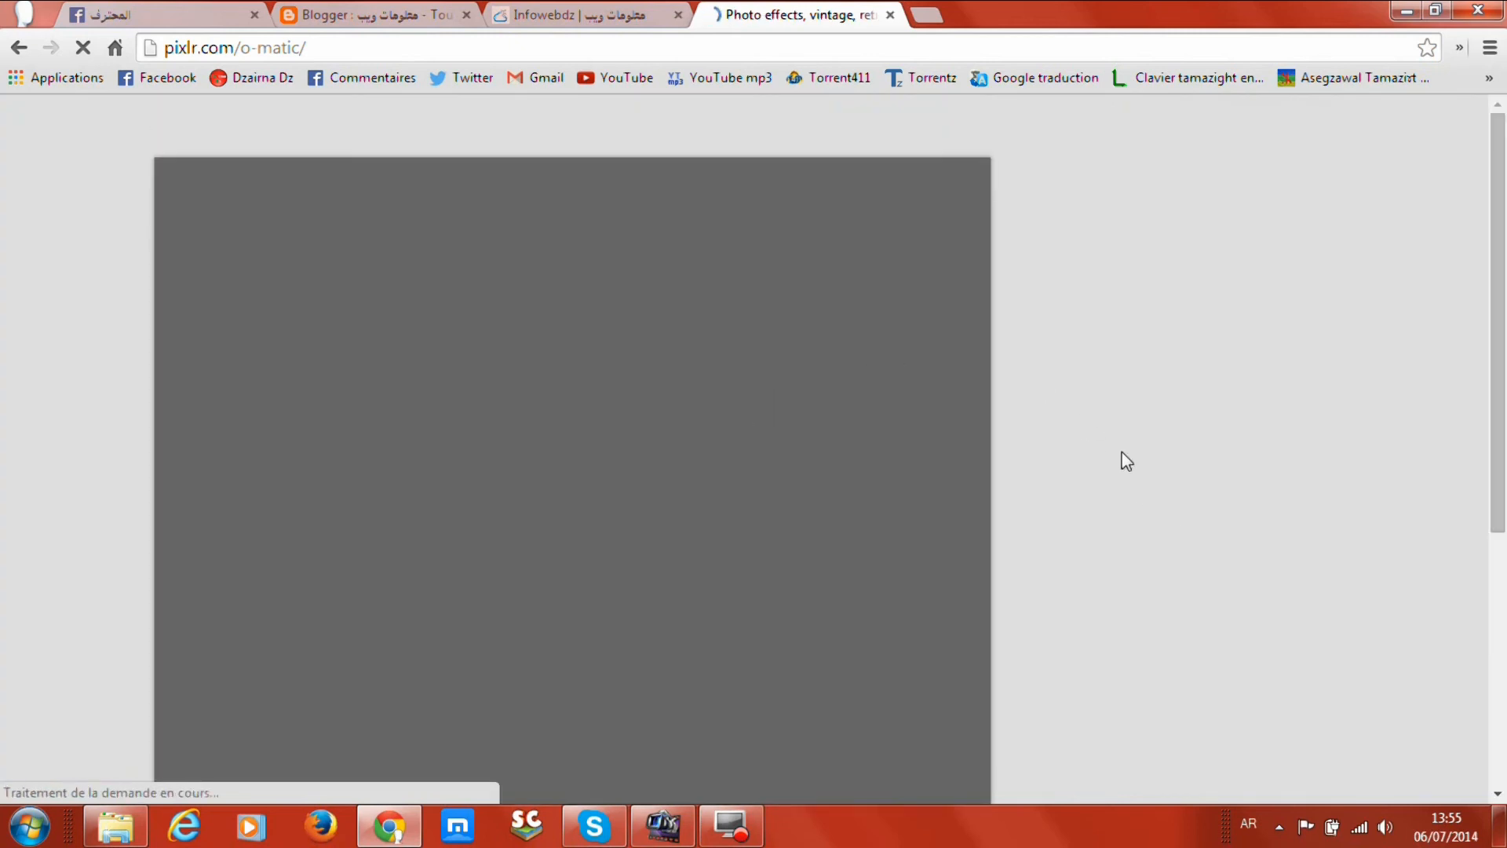
mouse_move(1493, 125)
left_mouse_down()
mouse_move(1505, 228)
mouse_move(1501, 124)
left_mouse_up()
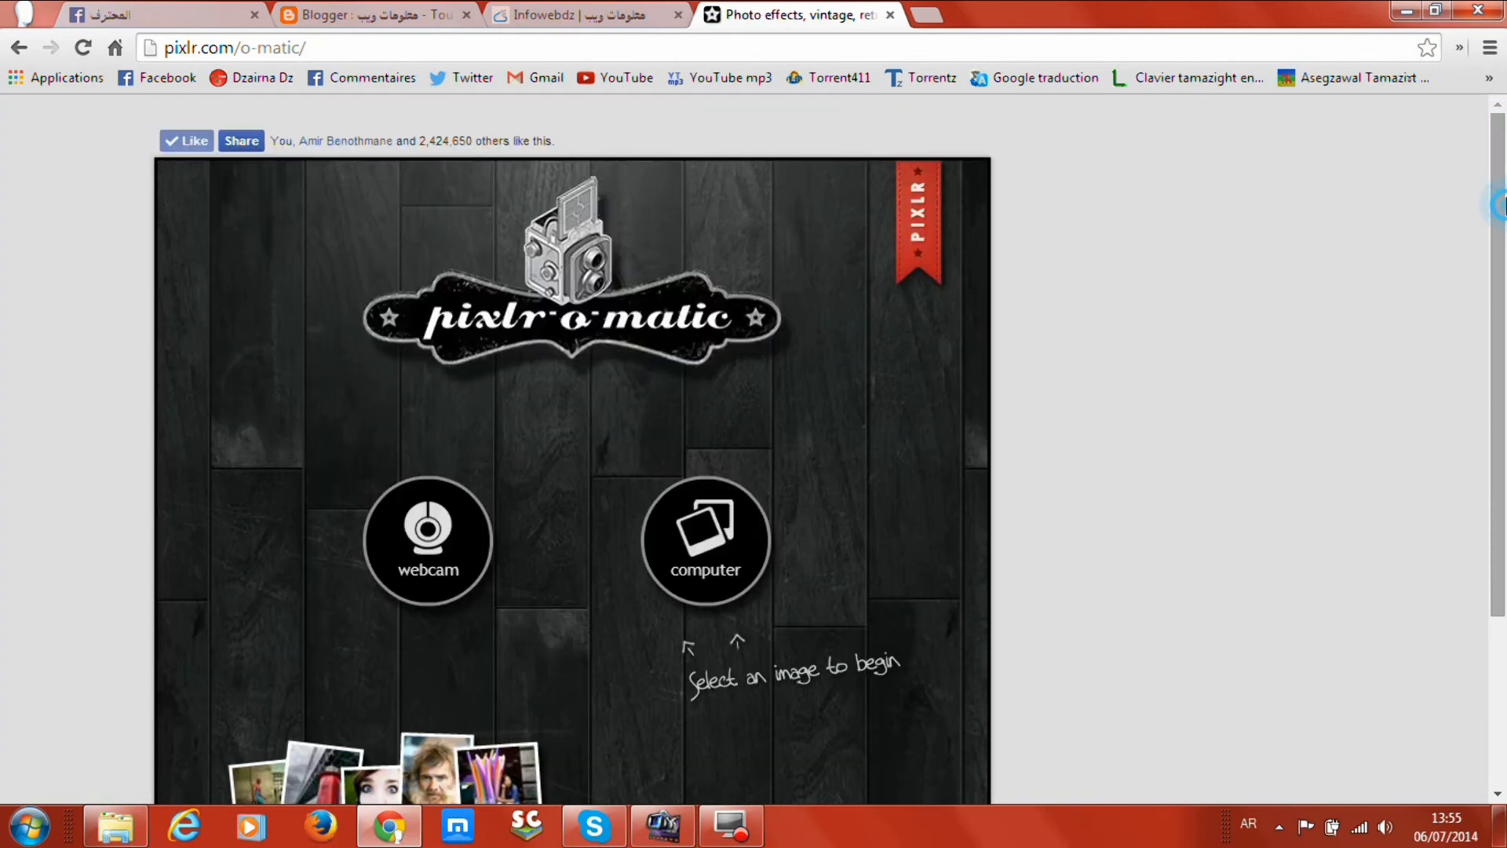
Load Image1 from the computer into Pixlr-o-matic.
left_click(755, 577)
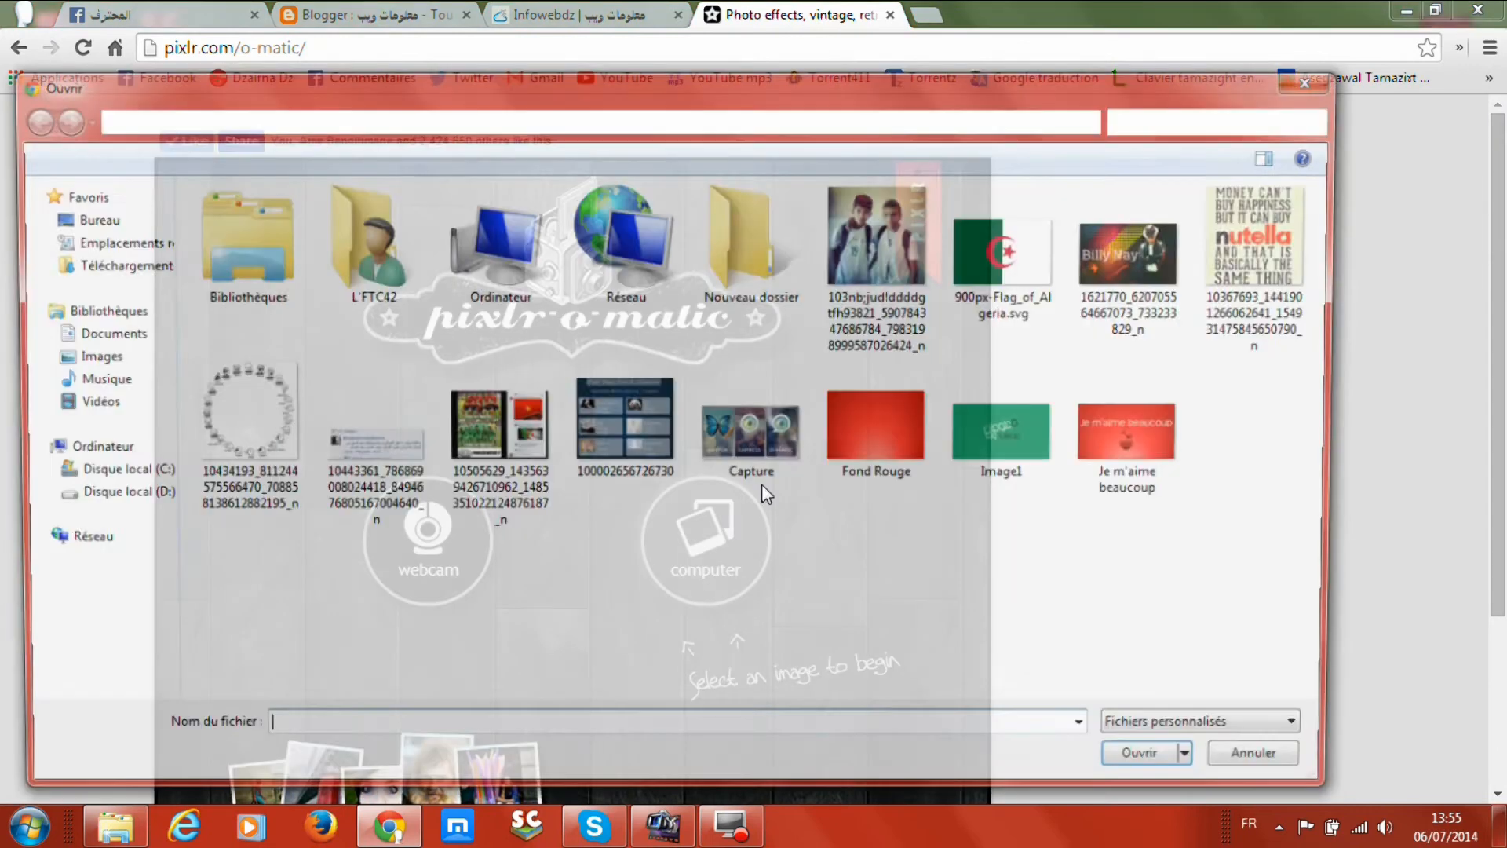
double_click(1011, 428)
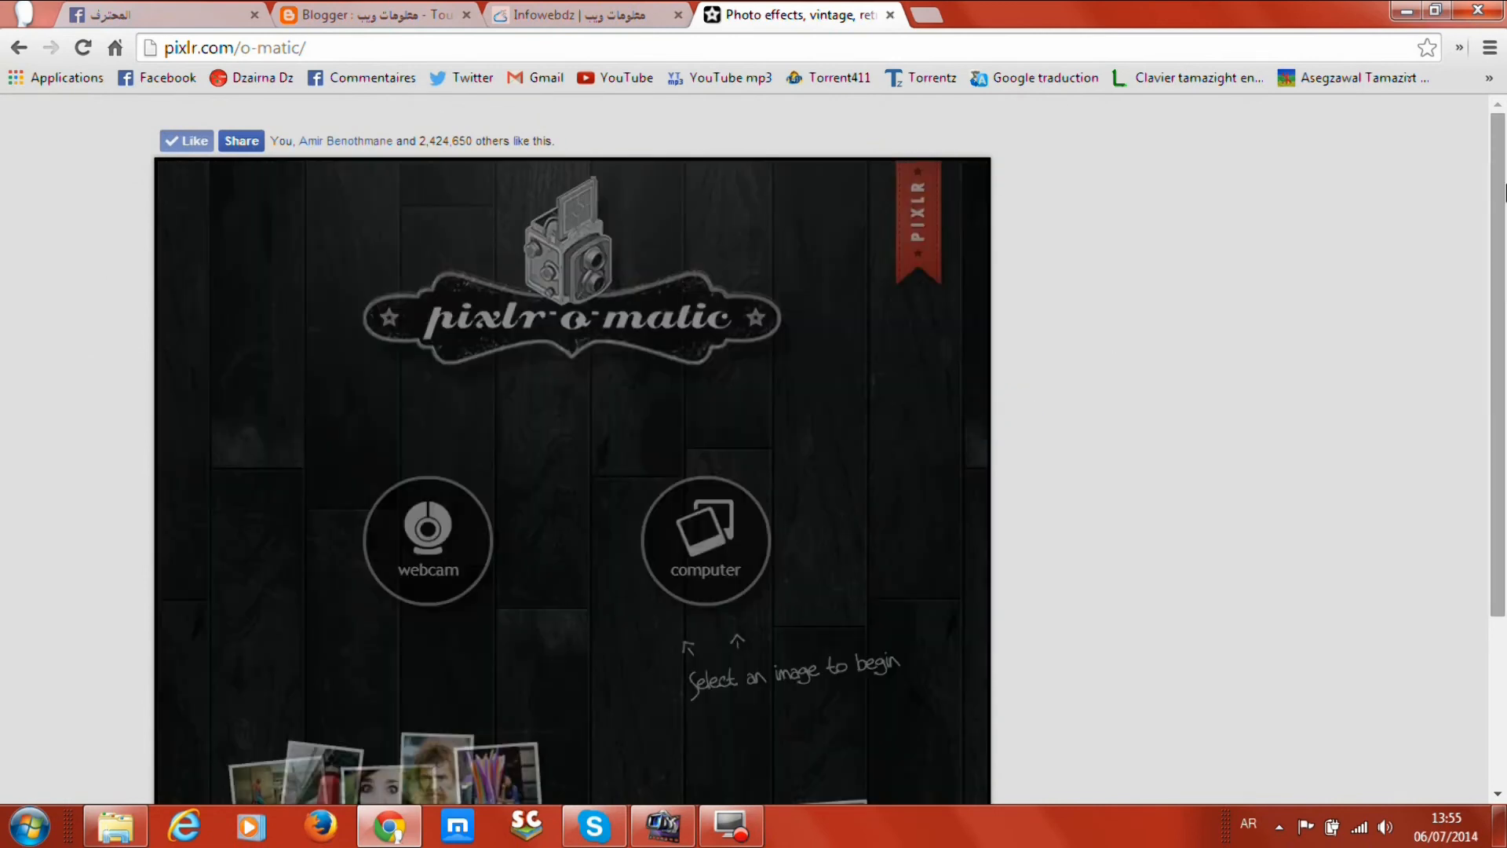
left_click_drag(1498, 172, 1498, 299)
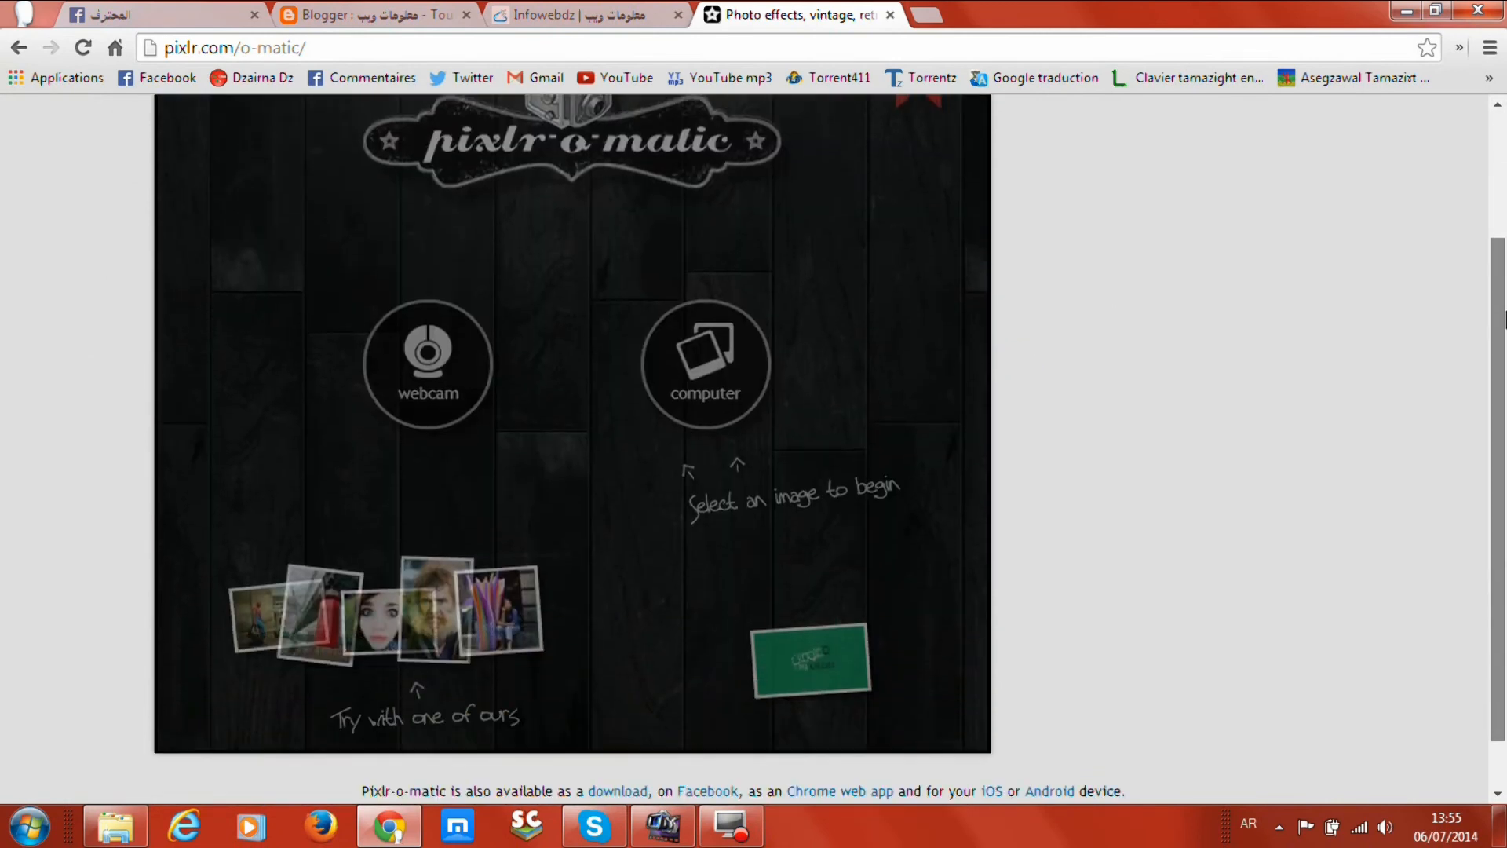
left_click_drag(1497, 411, 1505, 373)
Try the Aladin, Amber, Antonio and Fred colour effects on the picture.
left_click(684, 644)
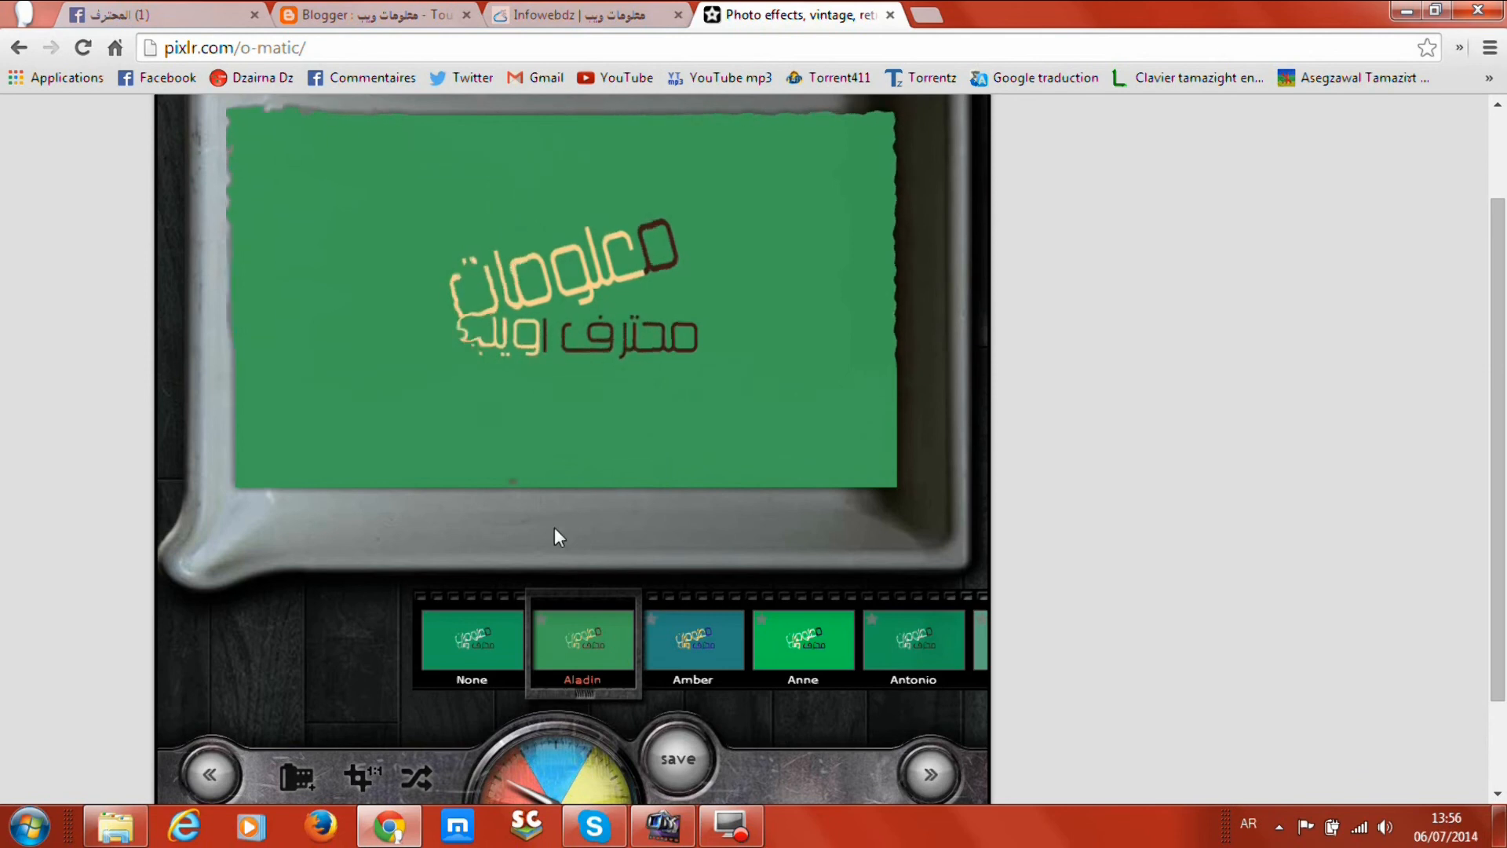
left_click(718, 653)
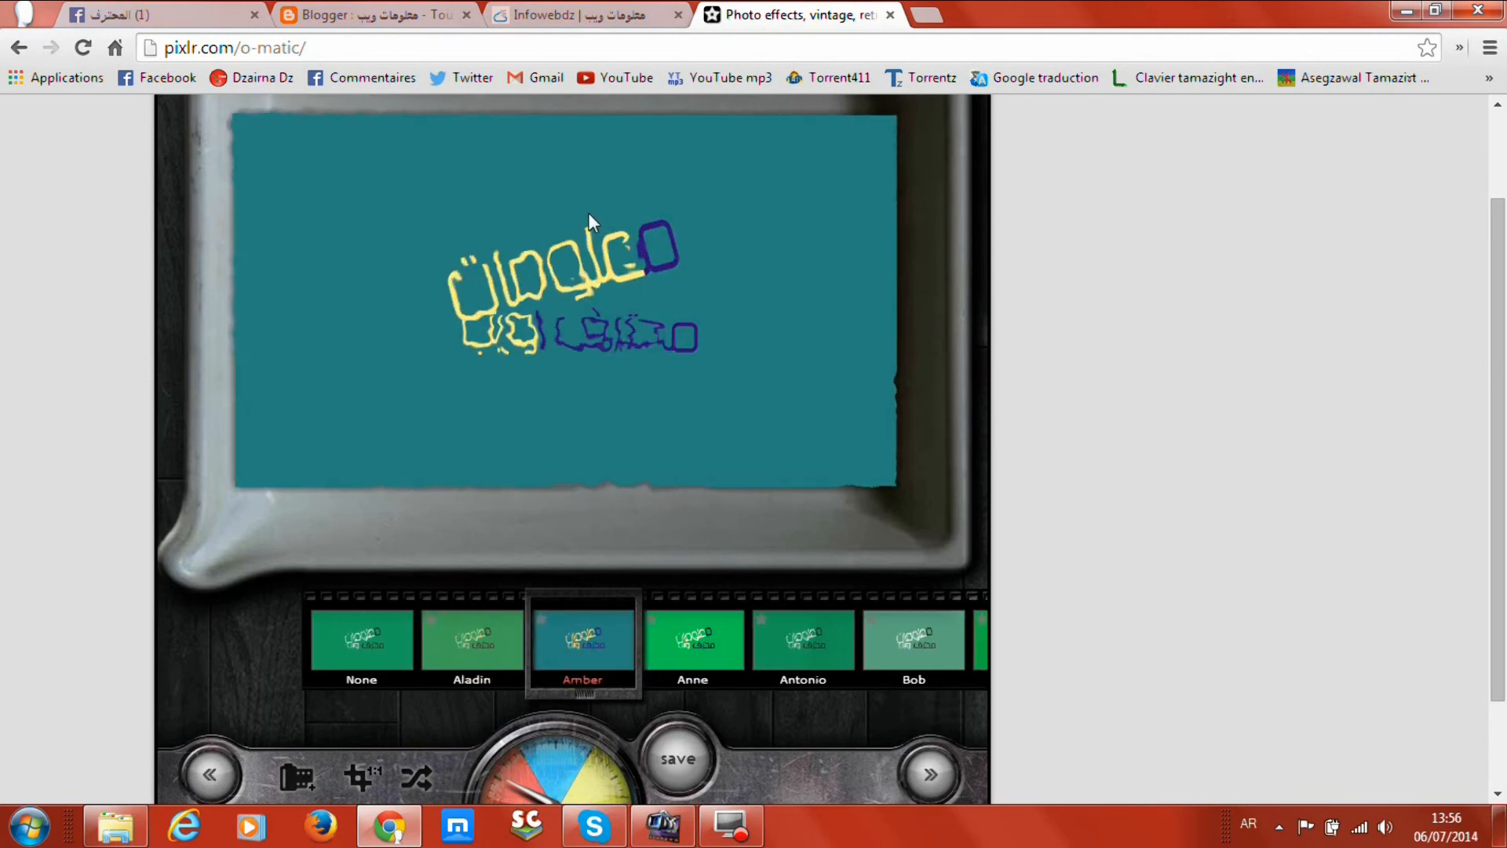
left_click(808, 653)
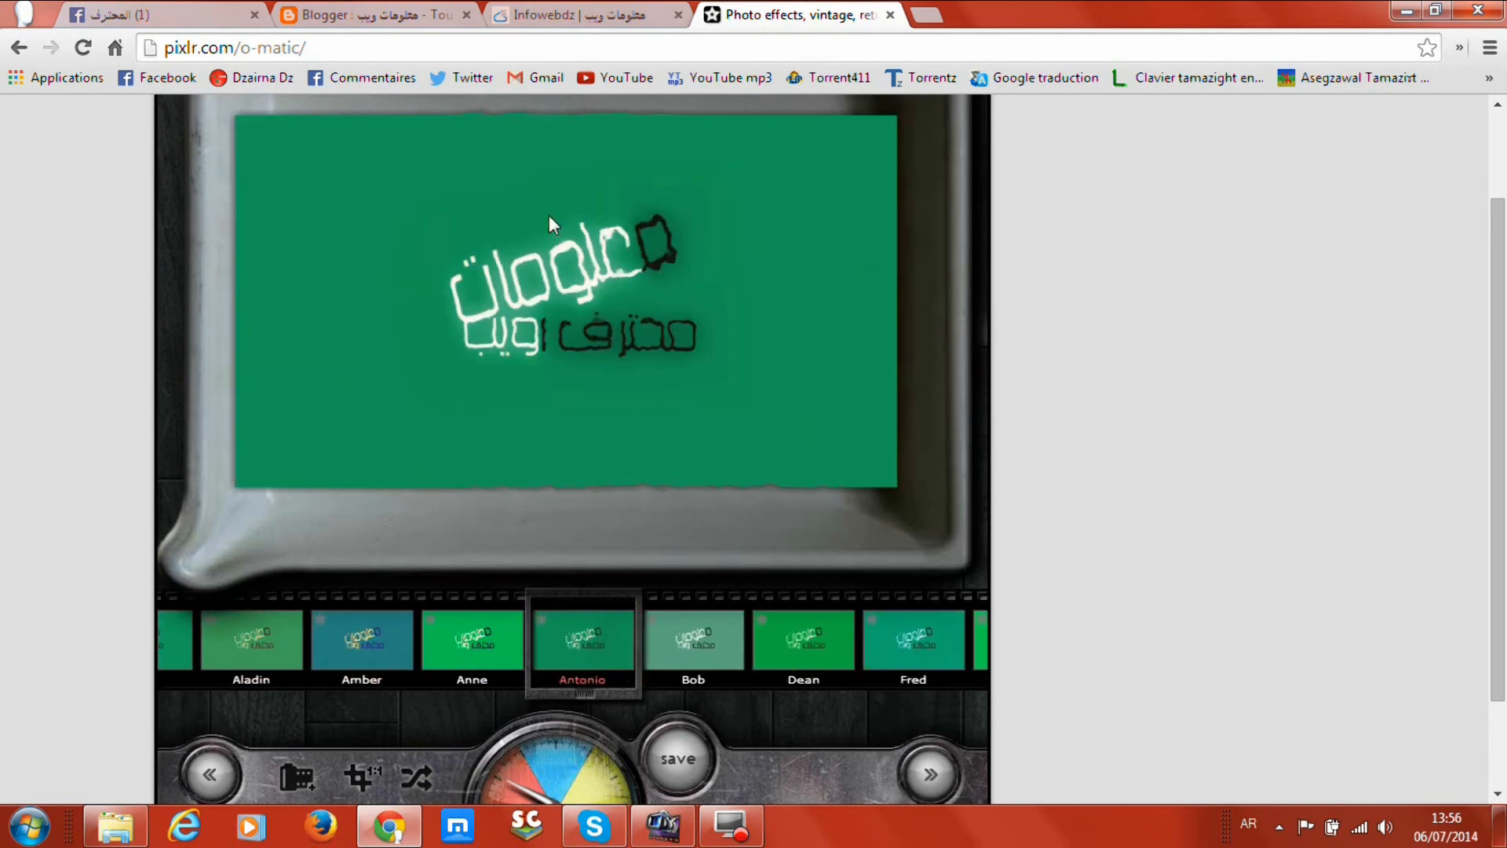
left_click(884, 642)
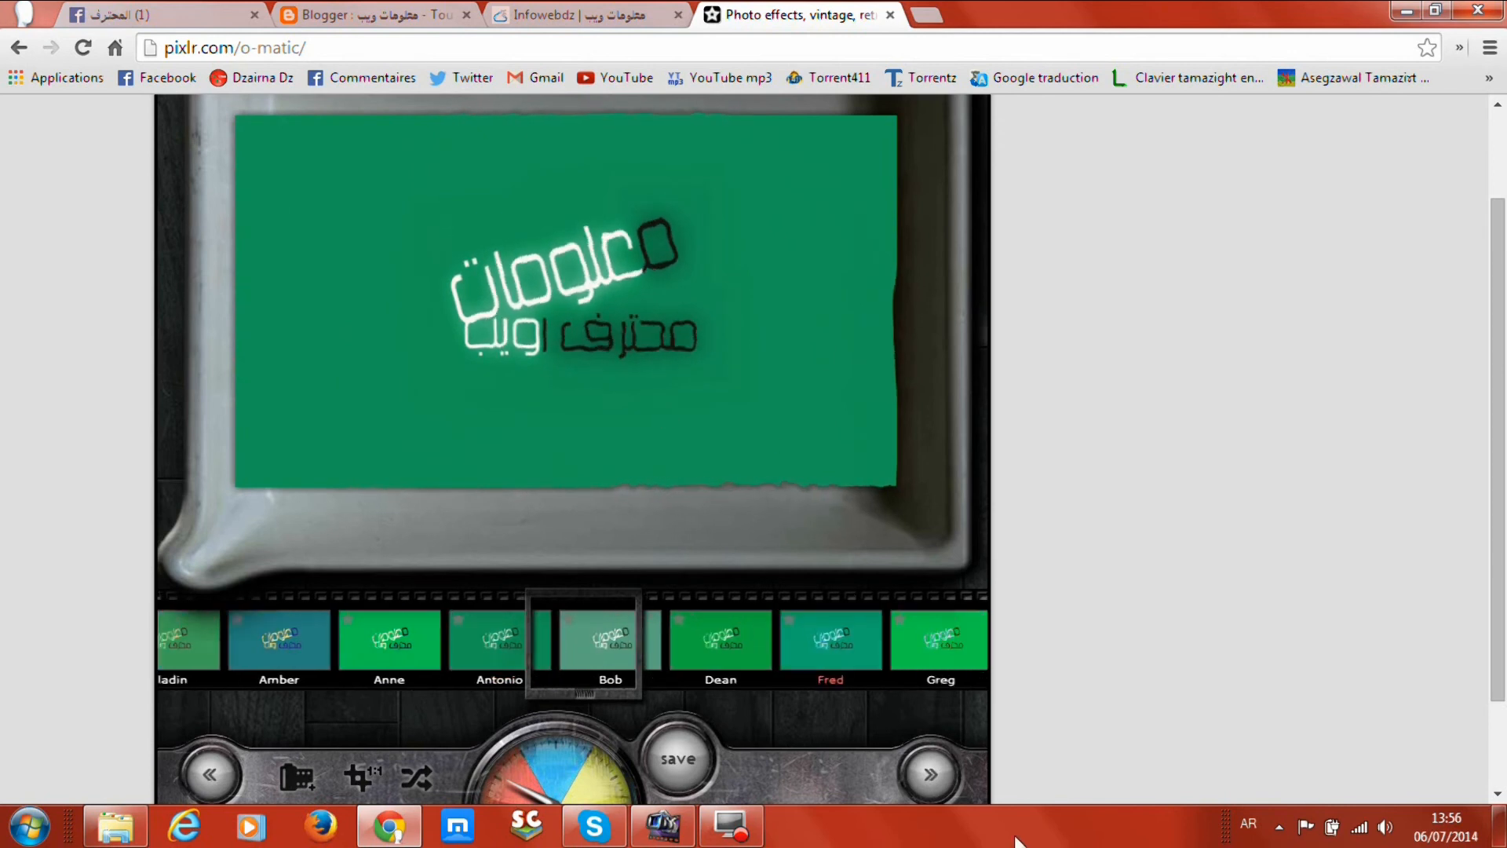
View the light overlays, and return to the colour effects to apply Harry to the picture.
left_click(538, 763)
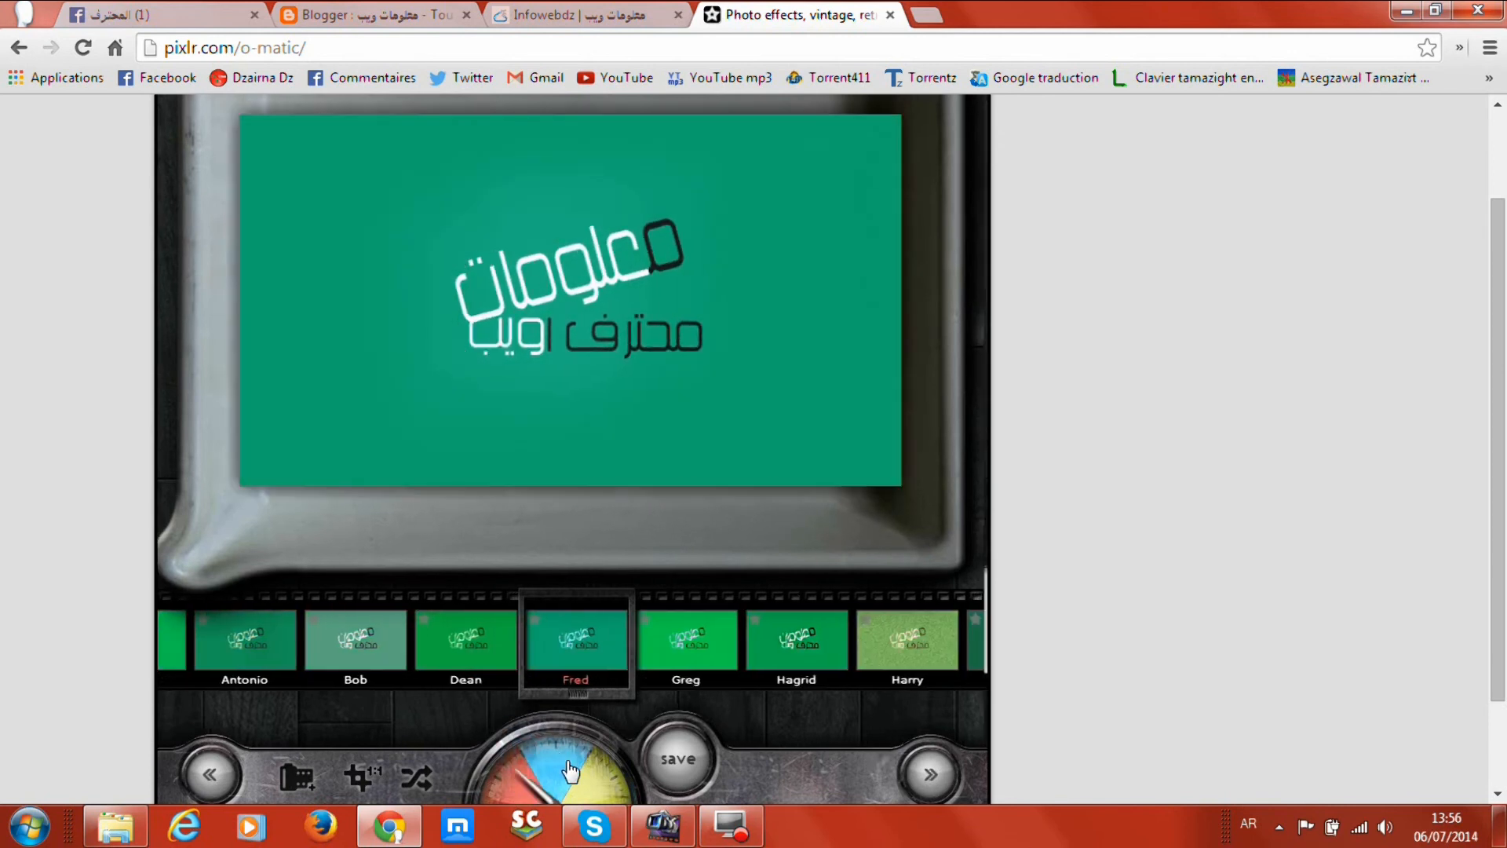
left_click(587, 779)
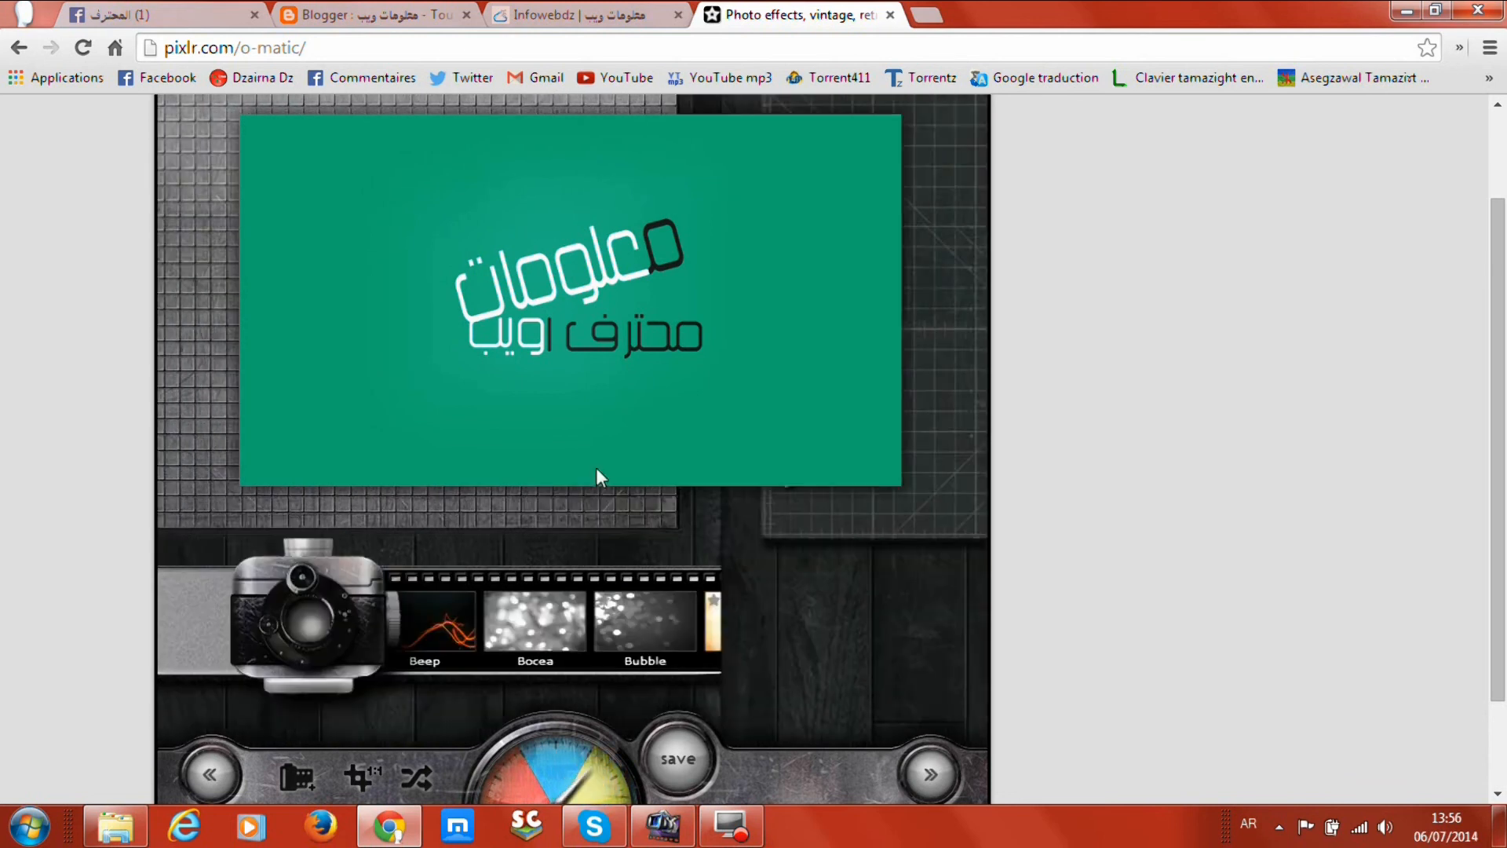
left_click(508, 782)
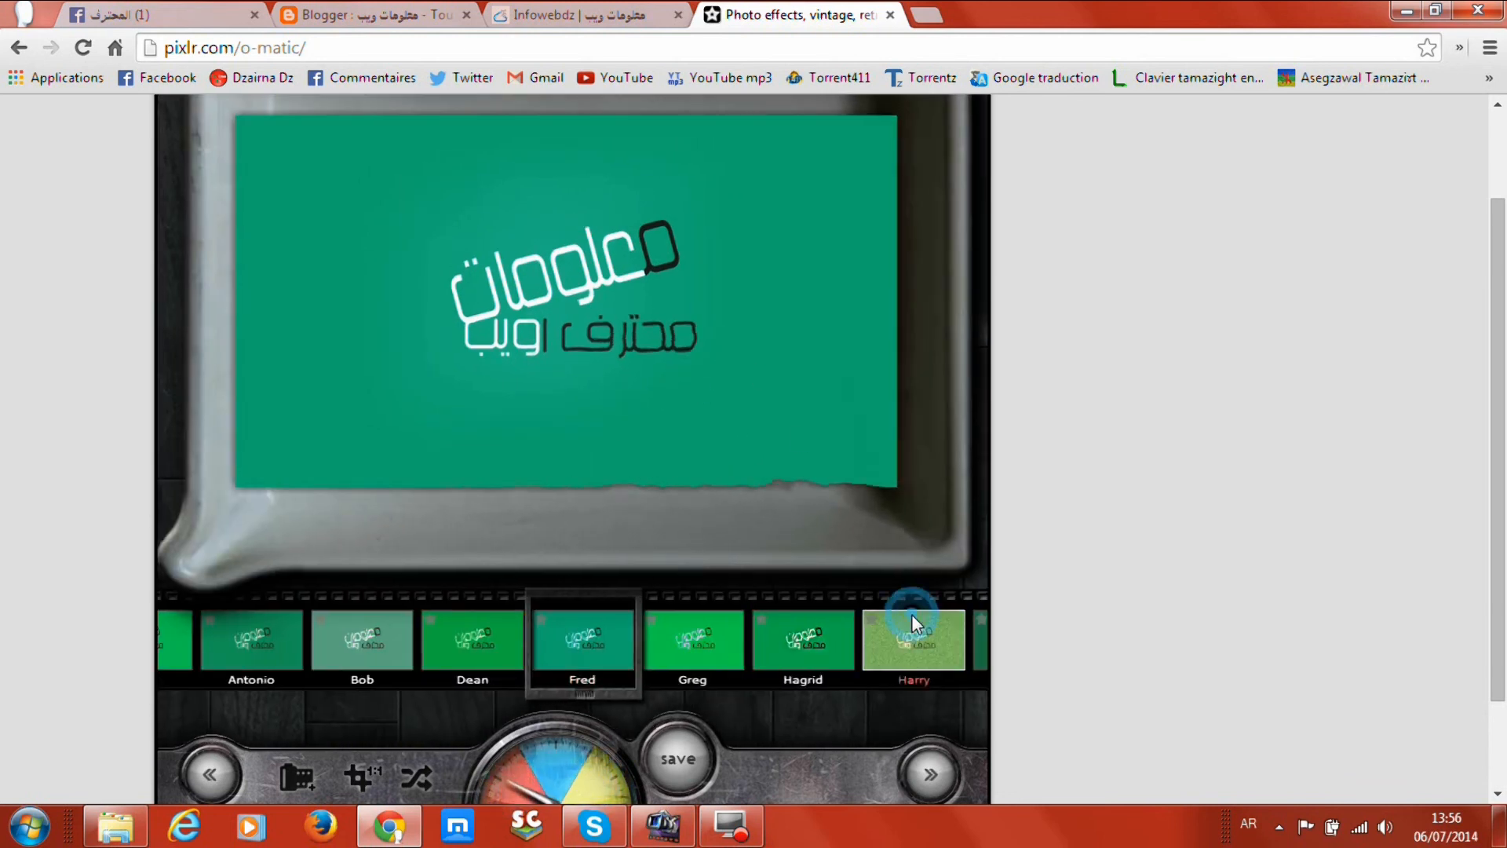
left_click(911, 614)
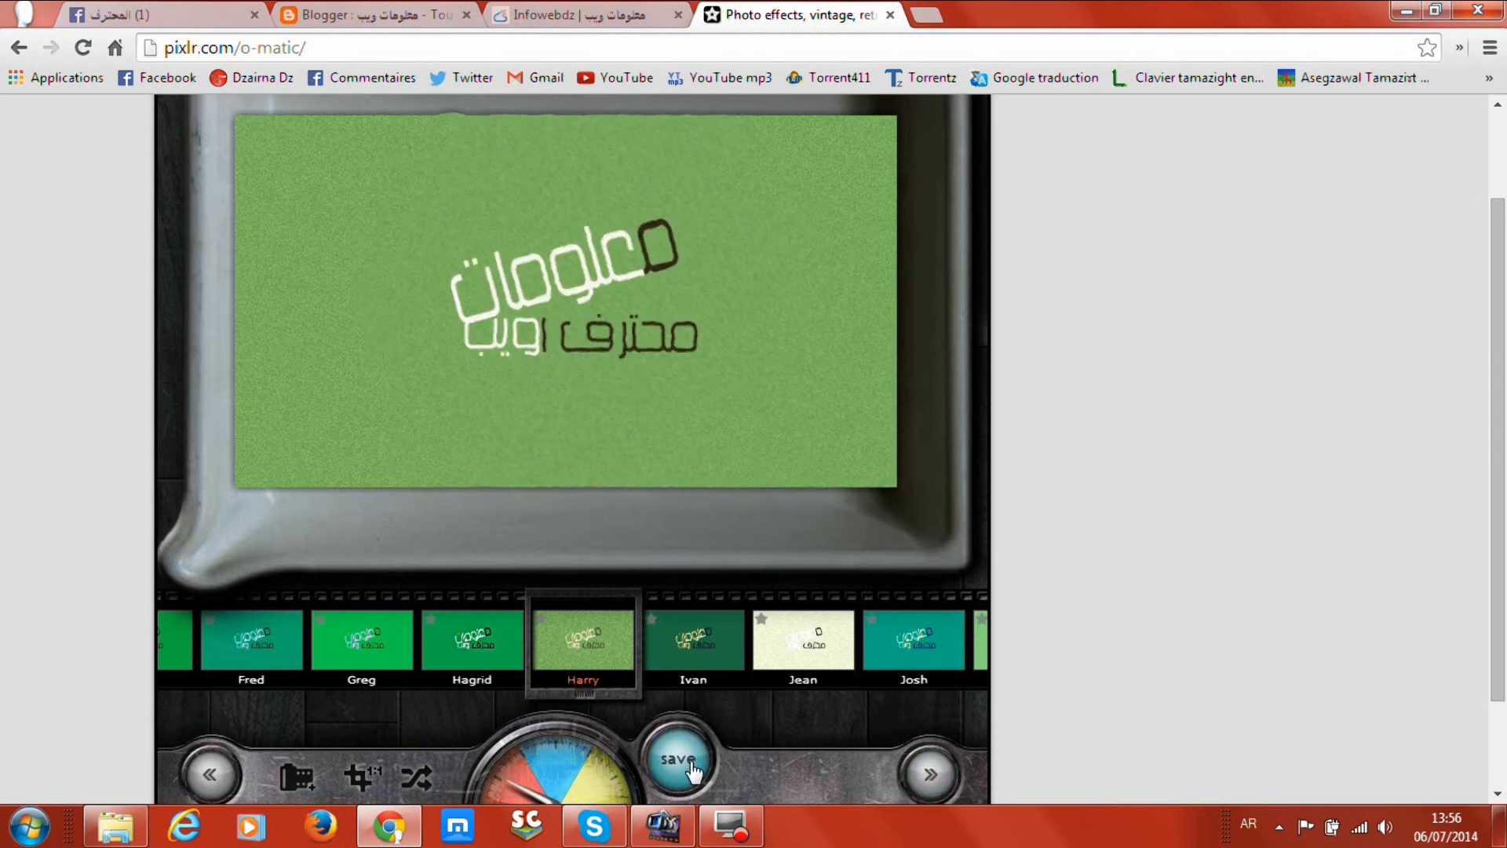
Save the finished picture to the computer's desktop as a JPEG image named Dz.
left_click(931, 775)
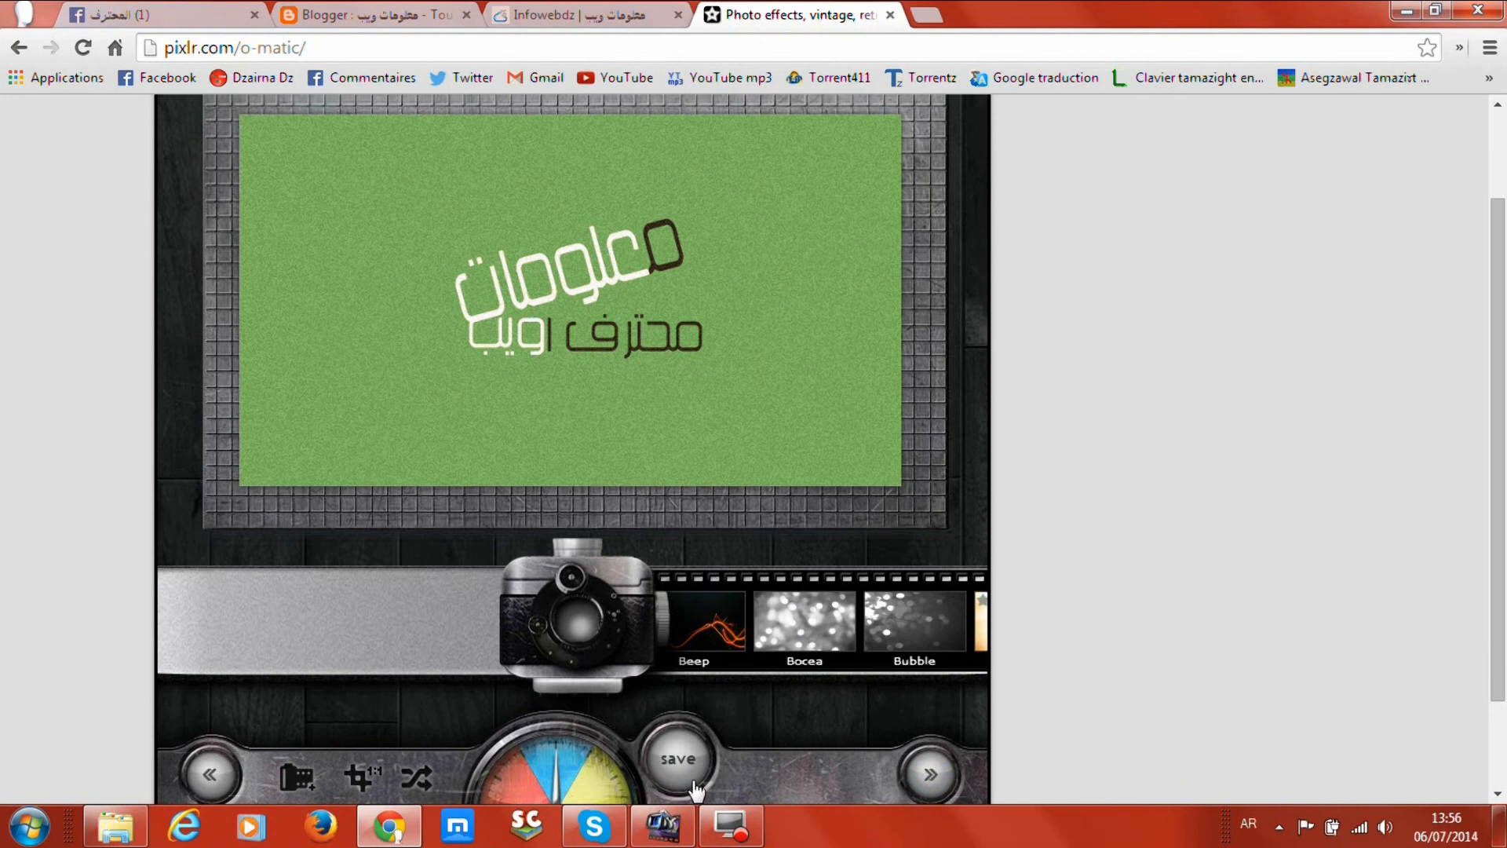
left_click(680, 770)
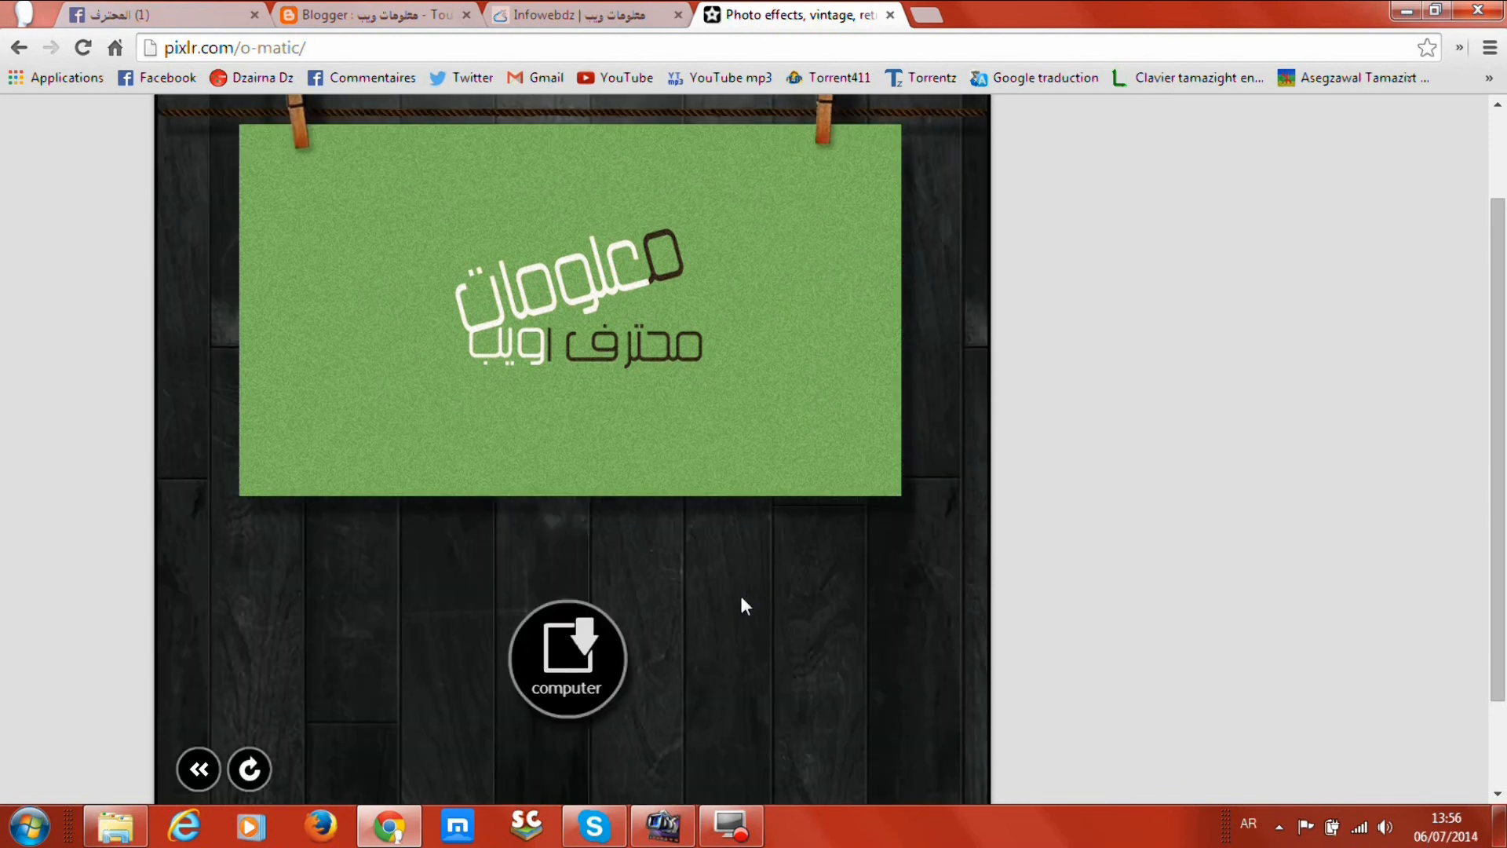
left_click(589, 628)
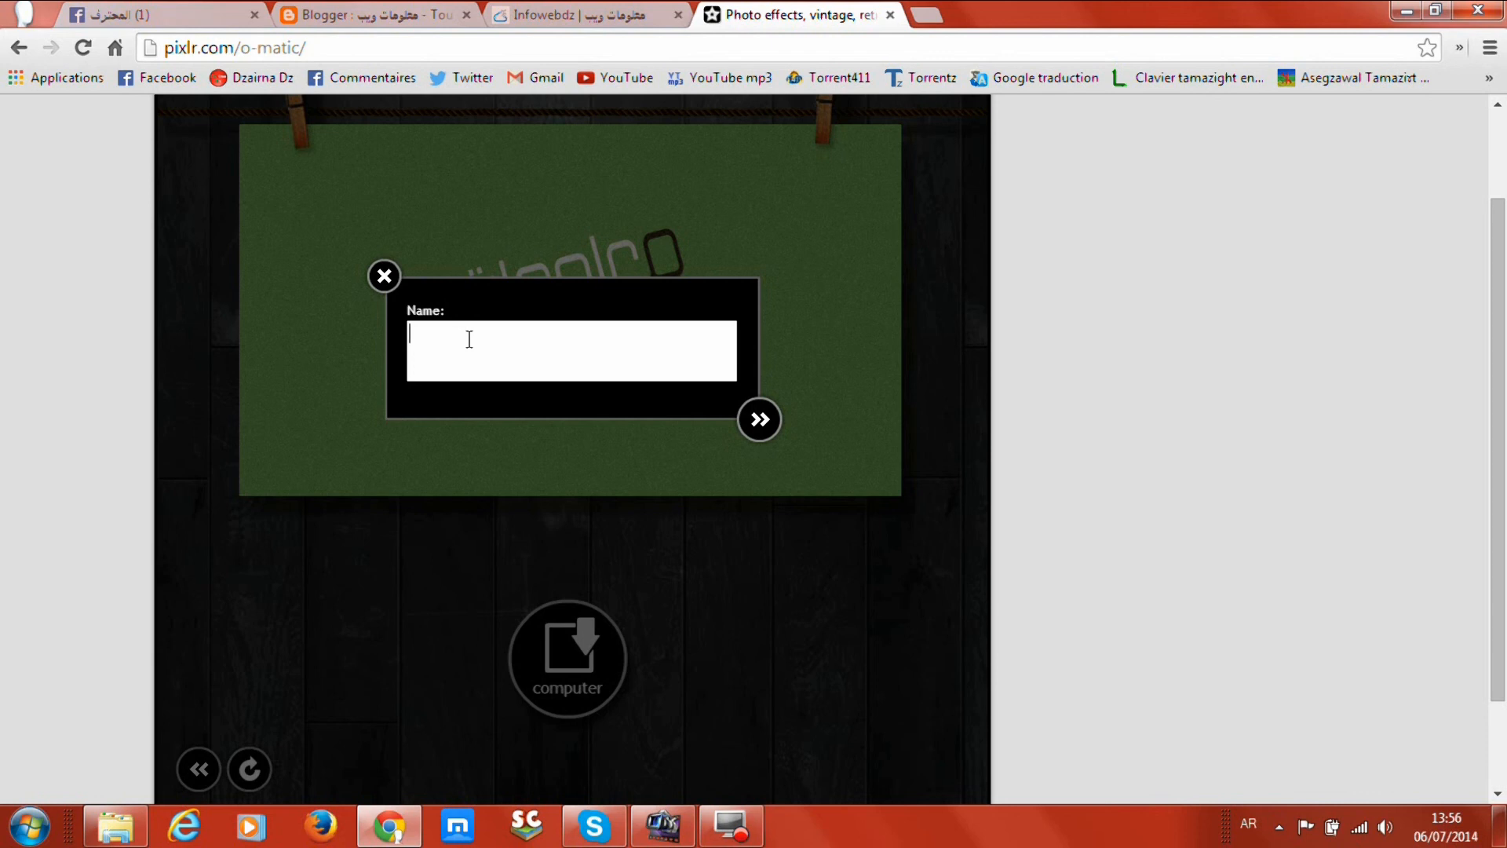
type("بص")
left_click(495, 363)
left_click(751, 434)
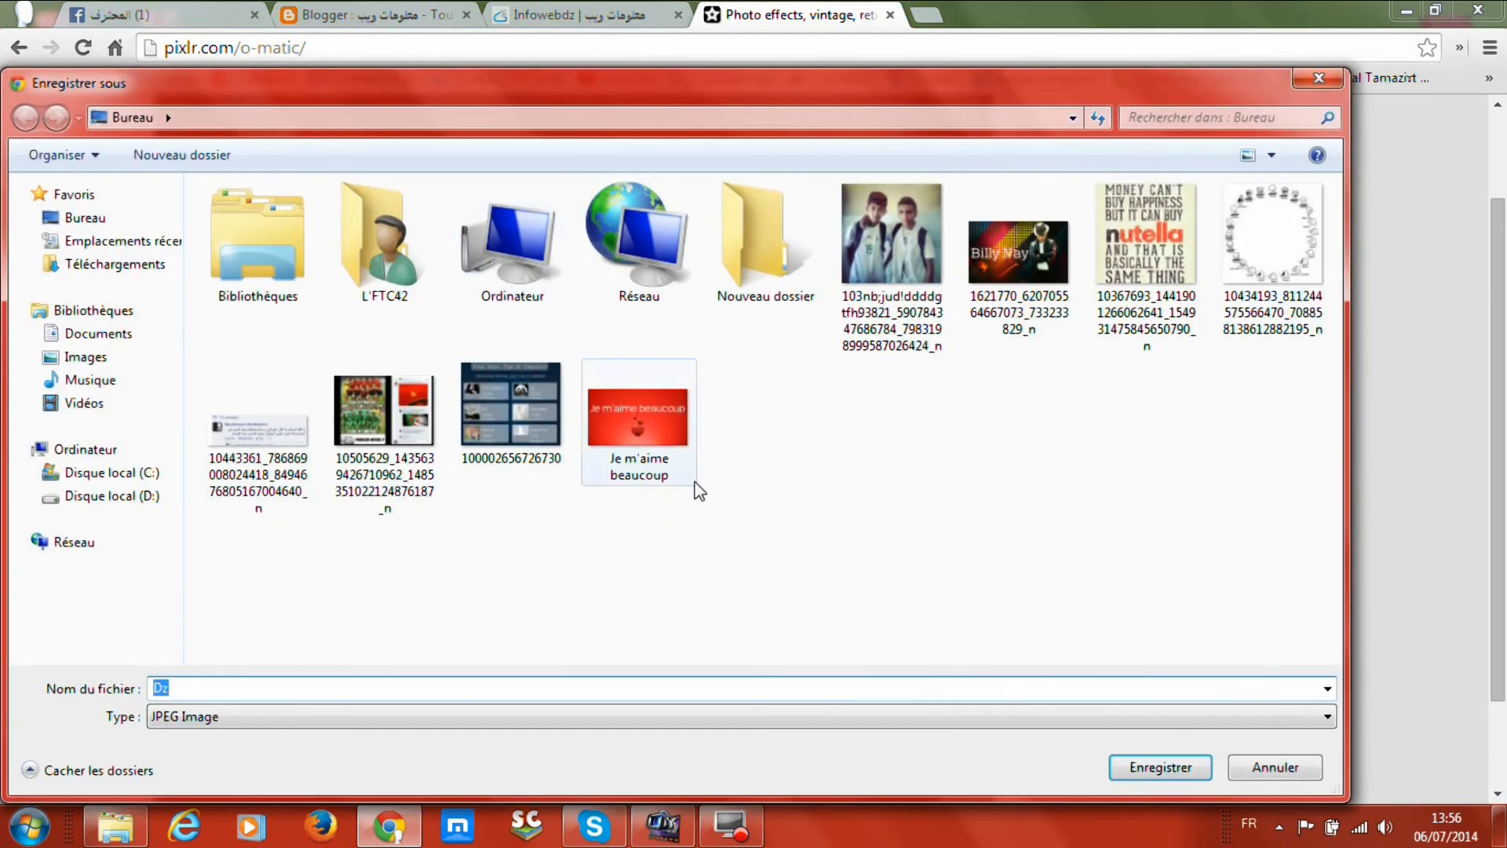
left_click(1176, 775)
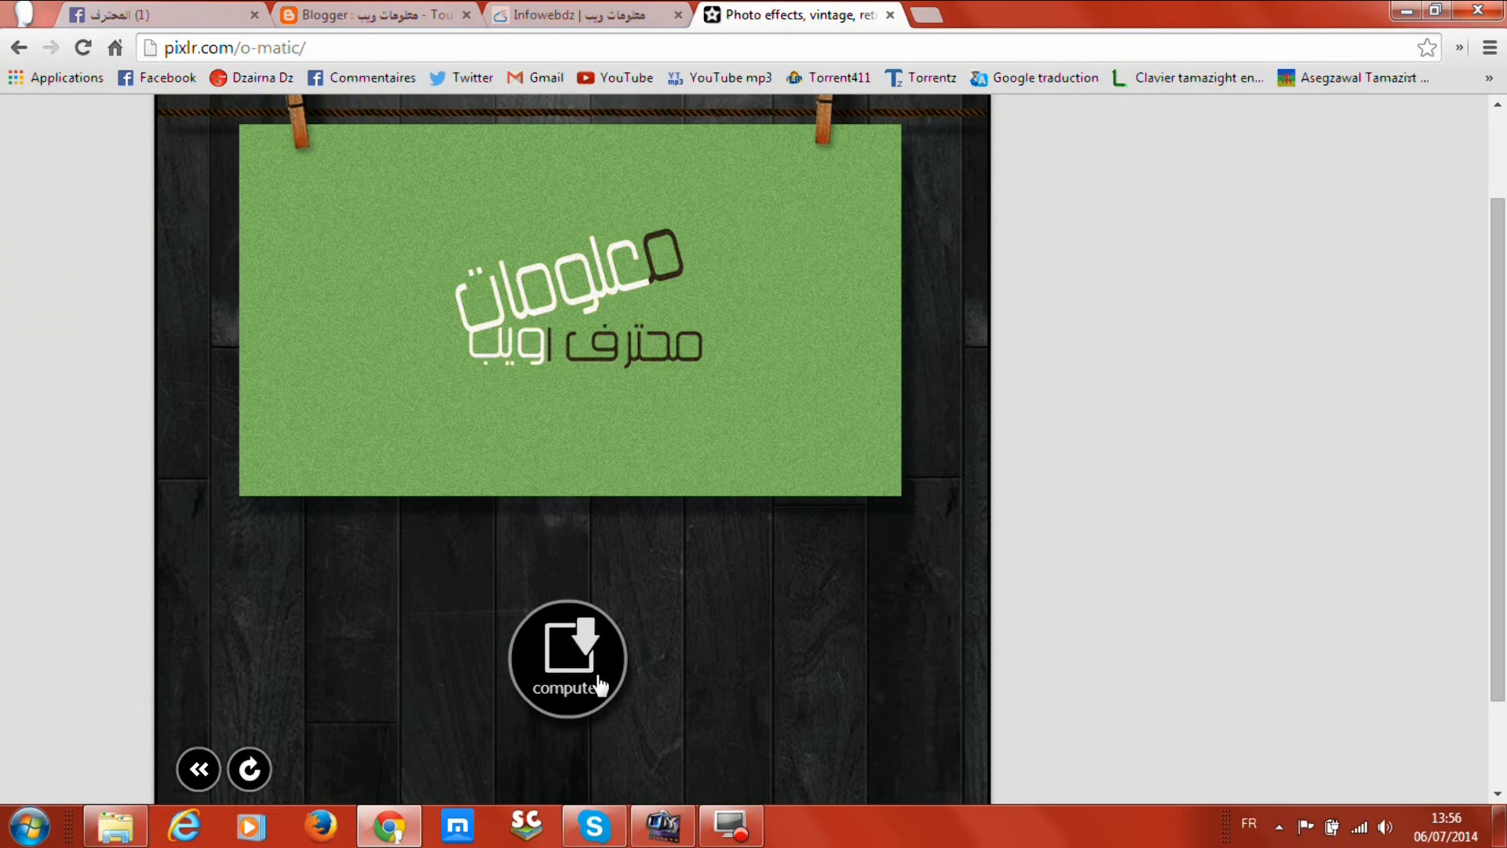
Return to the Pixlr home page and open the Google Play page of Pixlr Express for mobile.
left_click(15, 50)
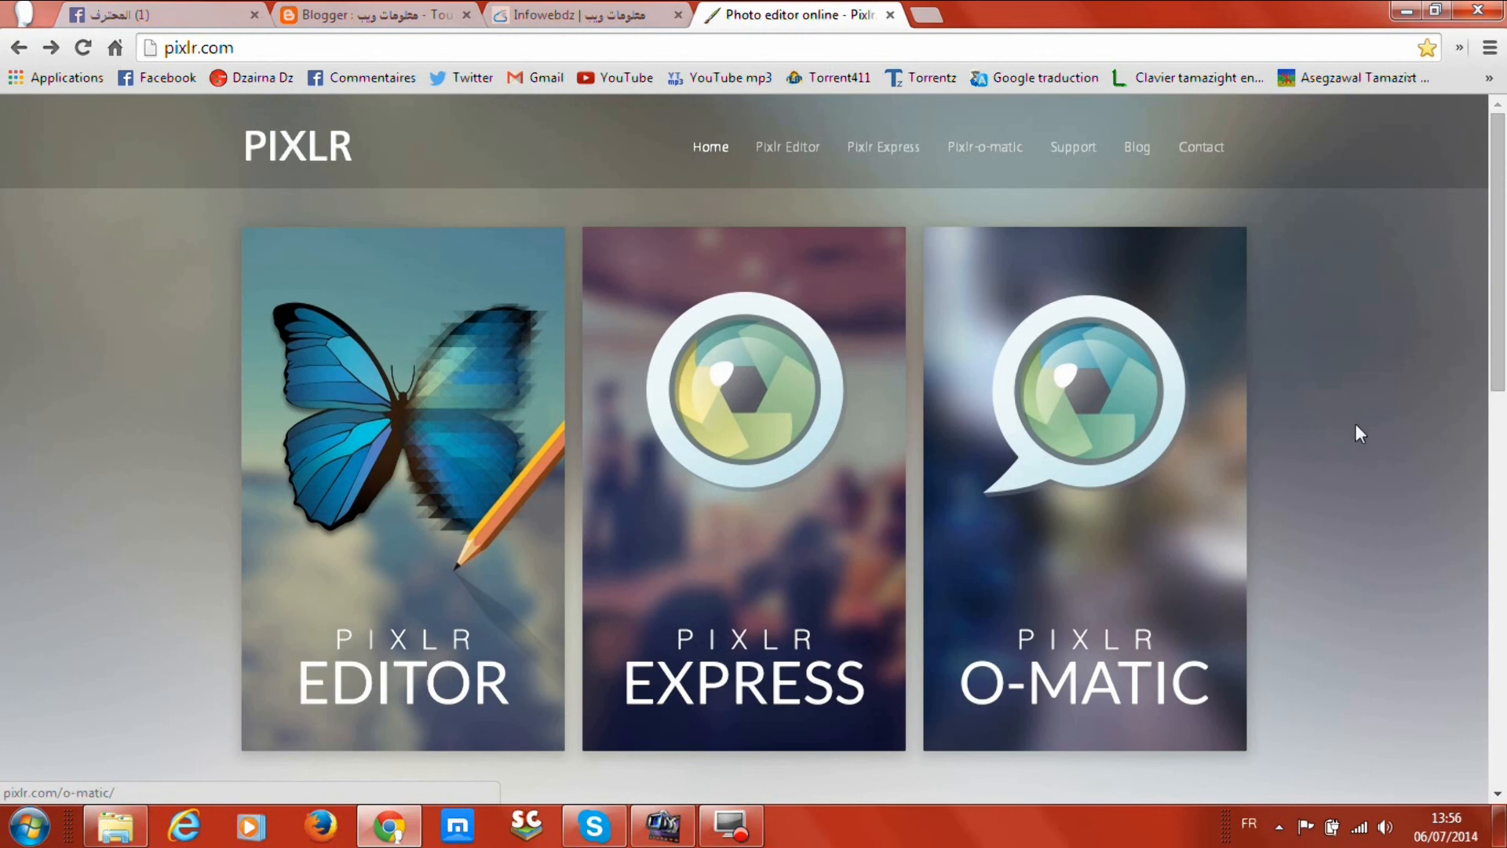
left_click_drag(1501, 231, 1479, 412)
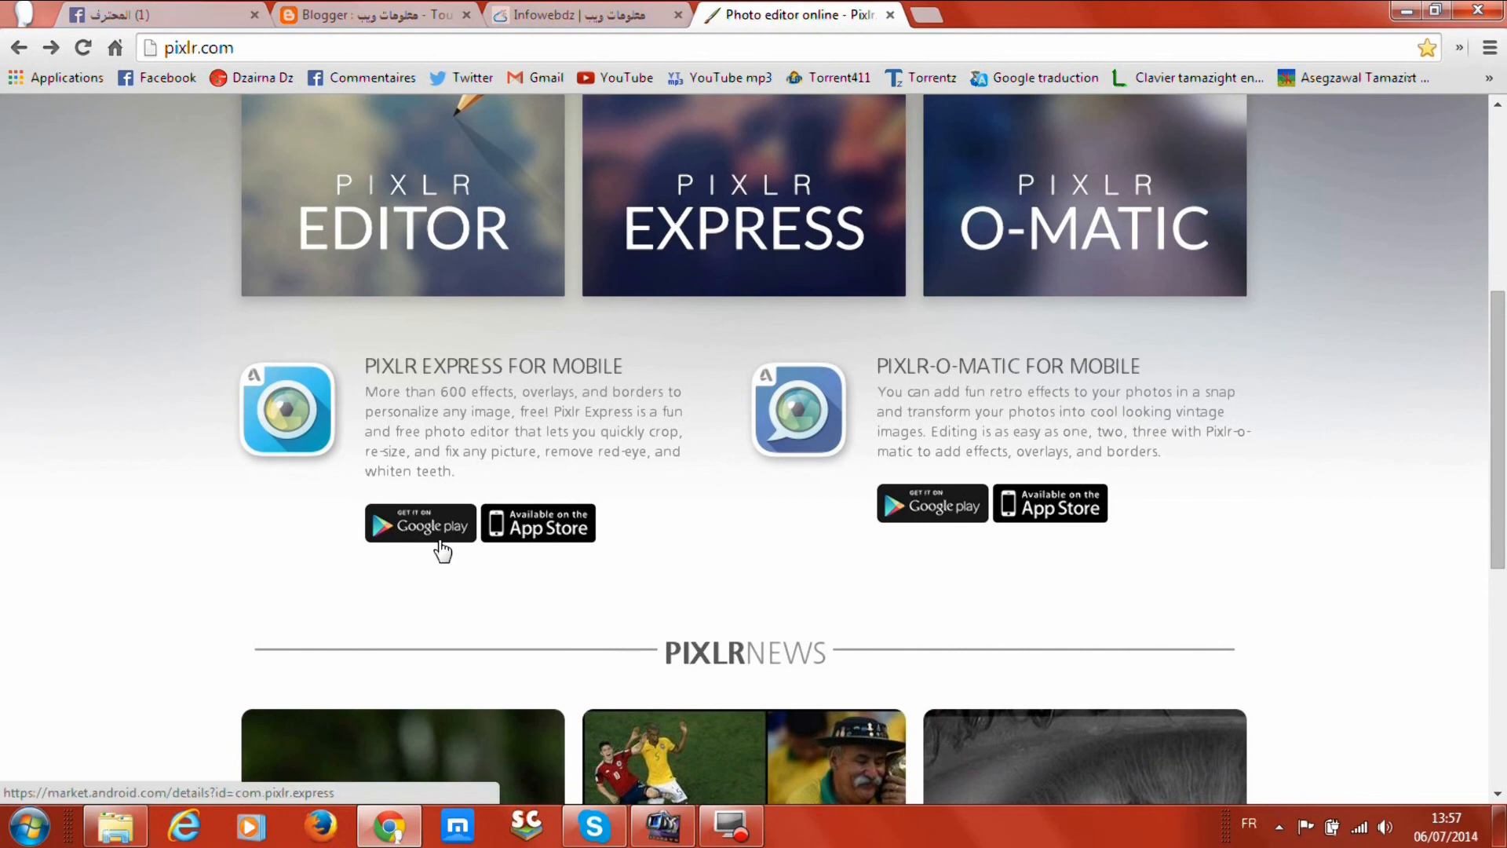
left_click(440, 540)
Go back to the Pixlr home page to look it over, and show the desktop.
left_click(779, 14)
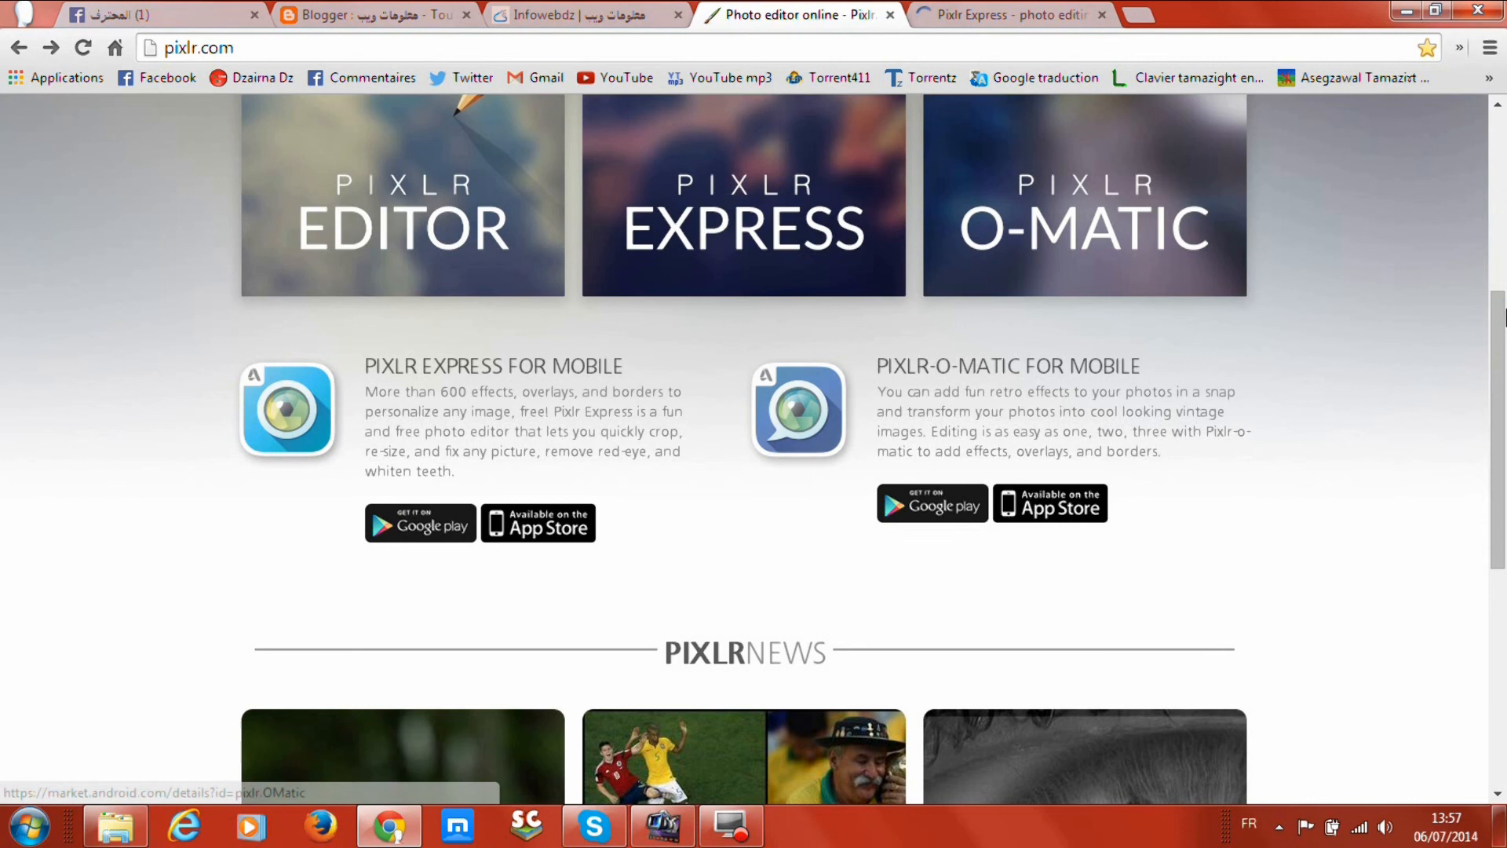
scroll(1505, 410, "down", 2)
left_click_drag(1505, 428, 1505, 110)
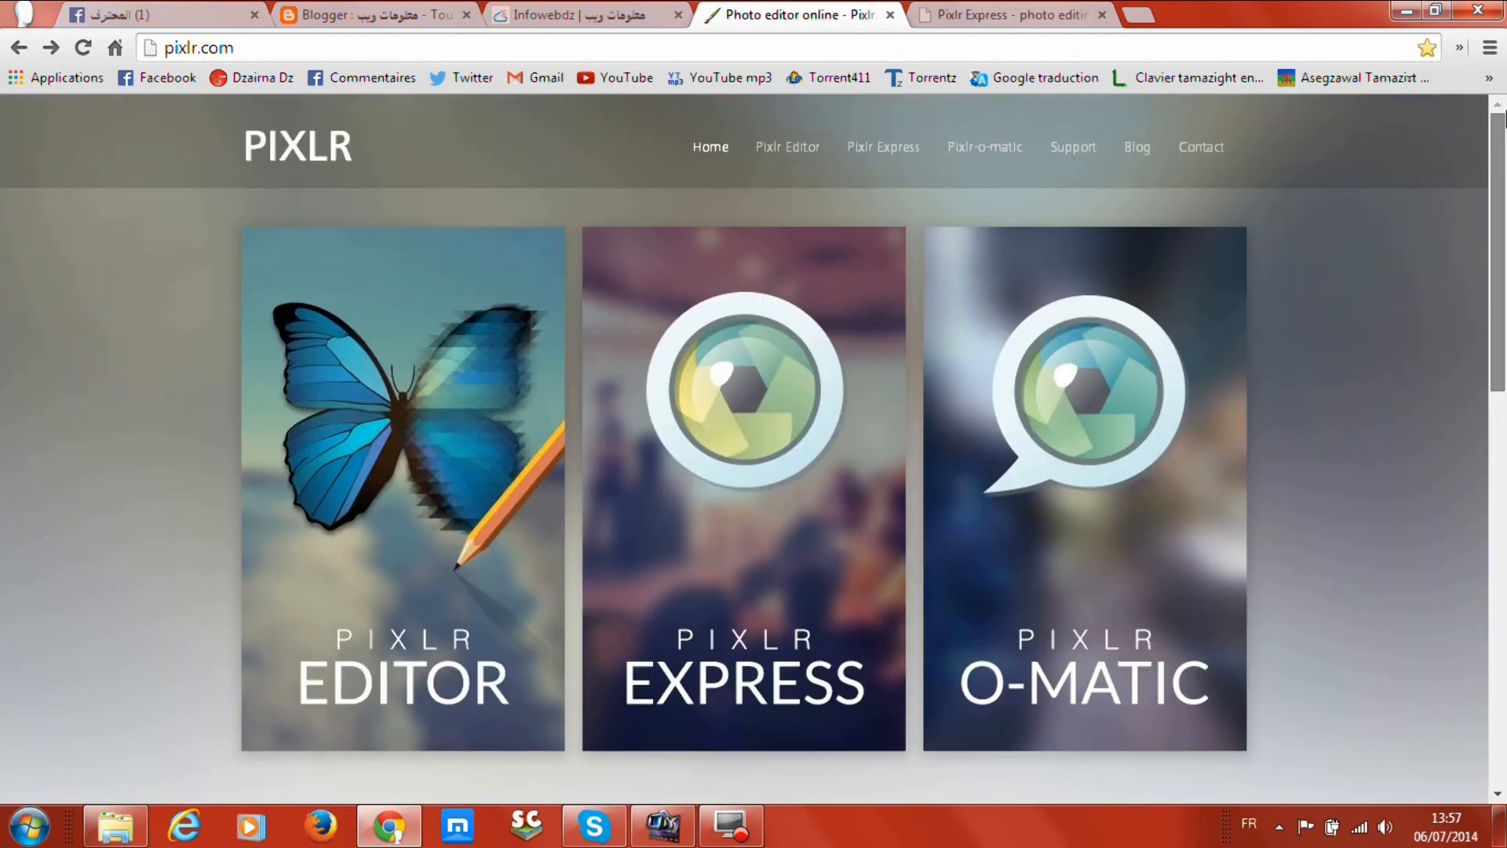
left_click(1499, 825)
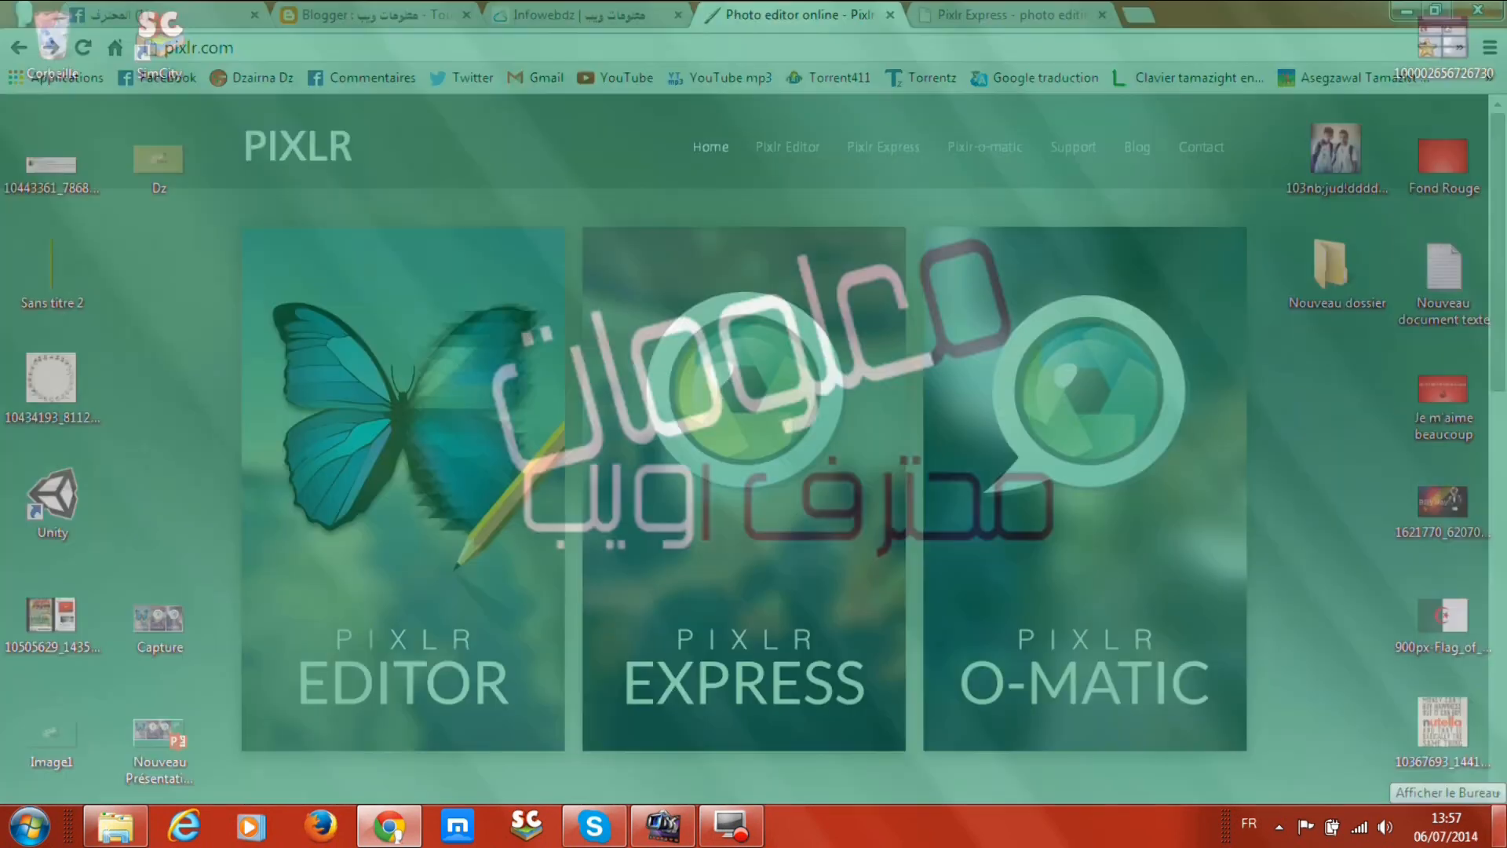